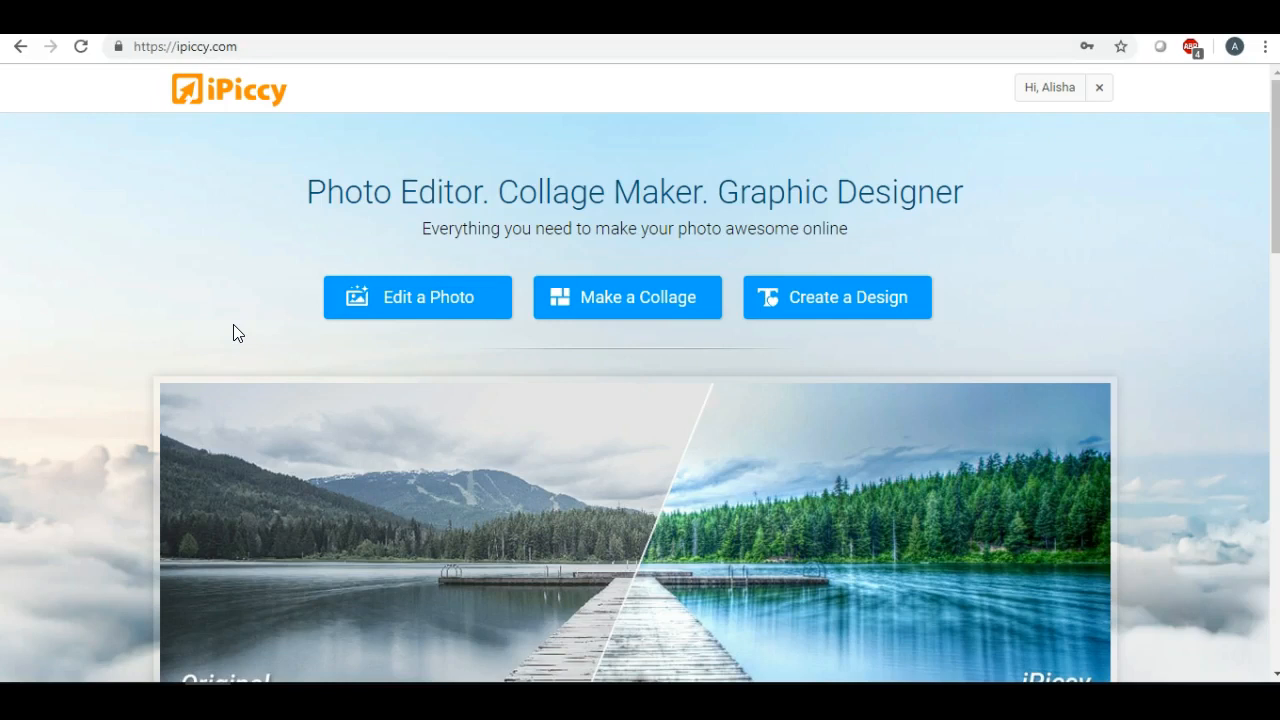
left_click(249, 333)
left_click(241, 324)
left_click(240, 324)
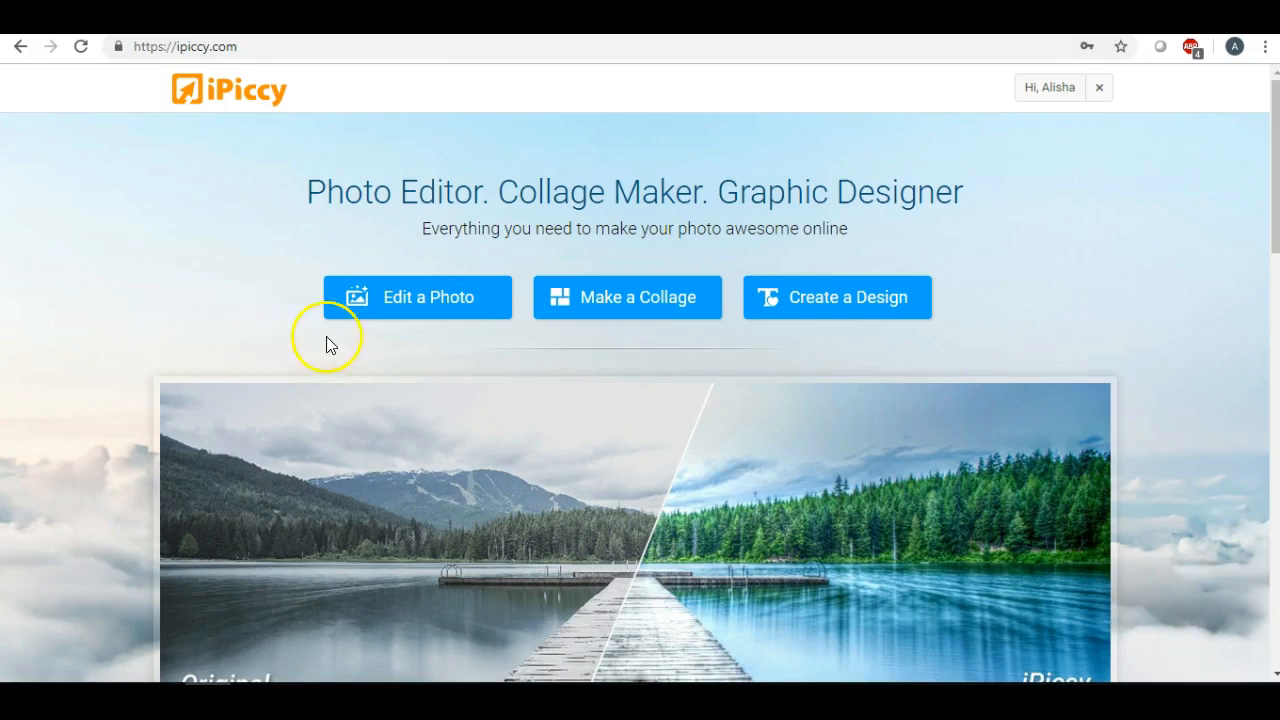
Create a new design with a 500 x 500 px canvas filled with black.
left_click(799, 300)
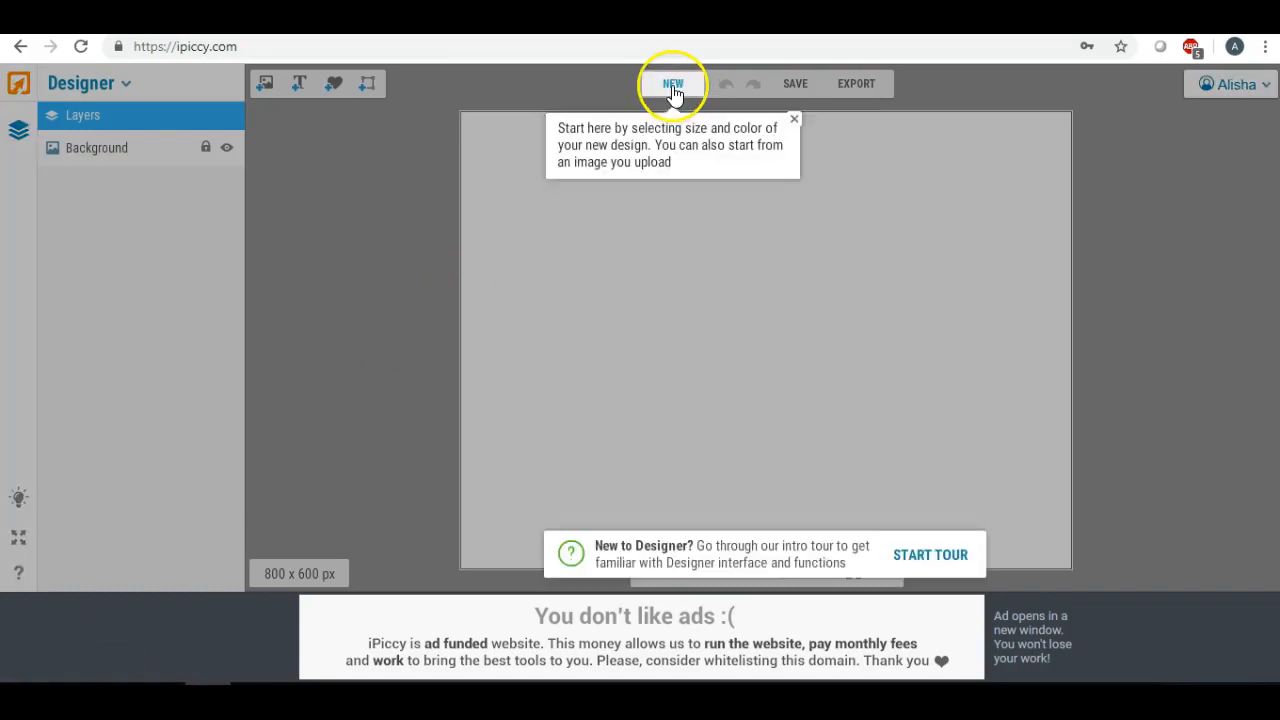
left_click(673, 87)
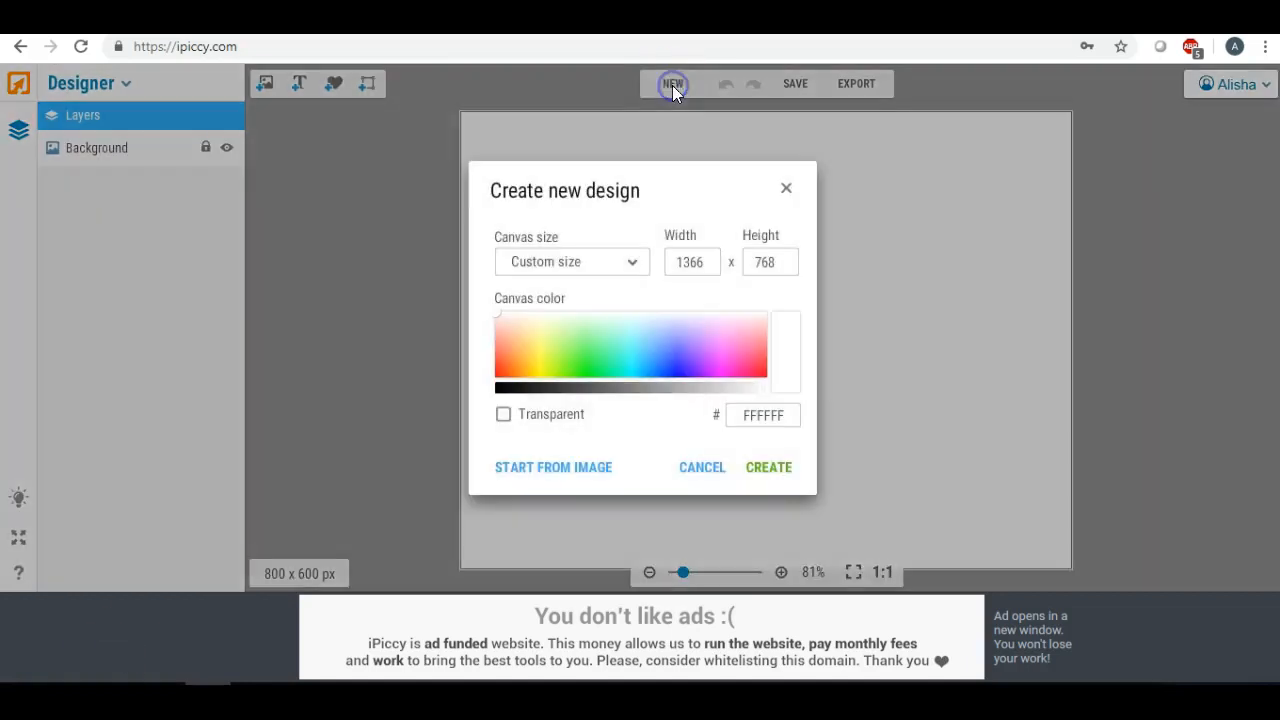
left_click_drag(700, 263, 602, 270)
type("500")
left_click_drag(770, 262, 737, 262)
type("500")
left_click(500, 391)
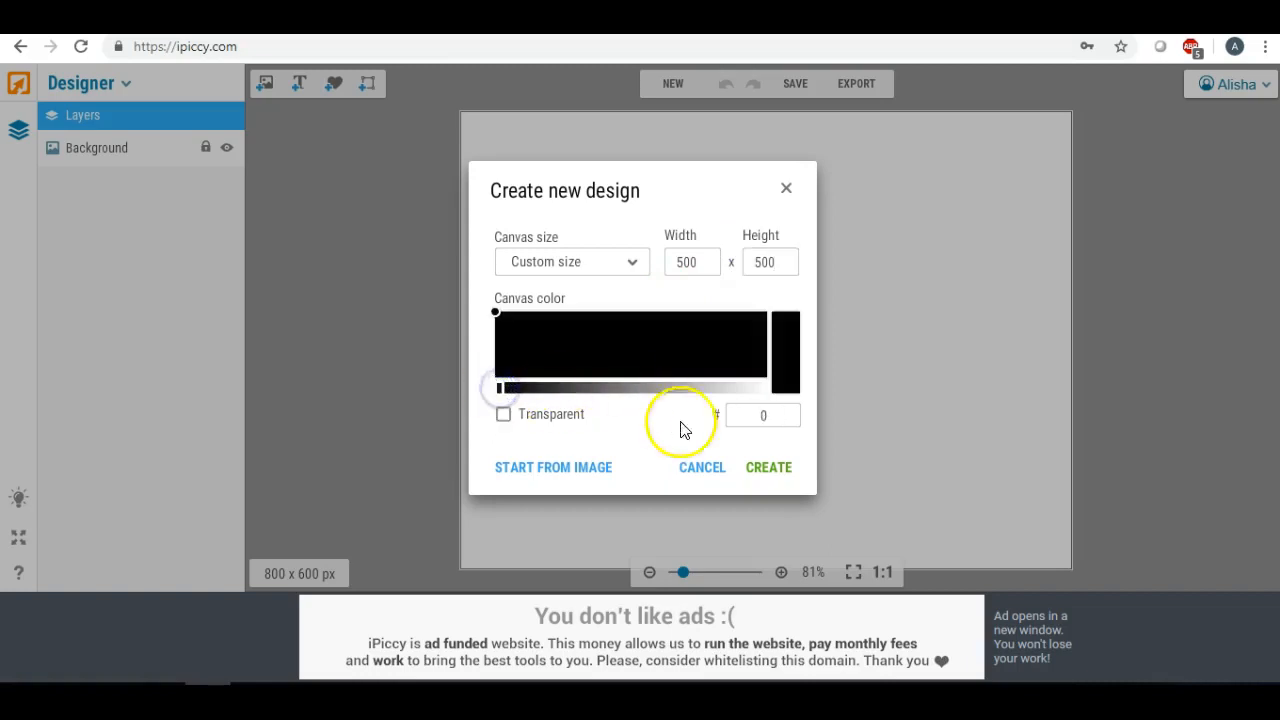
left_click(757, 472)
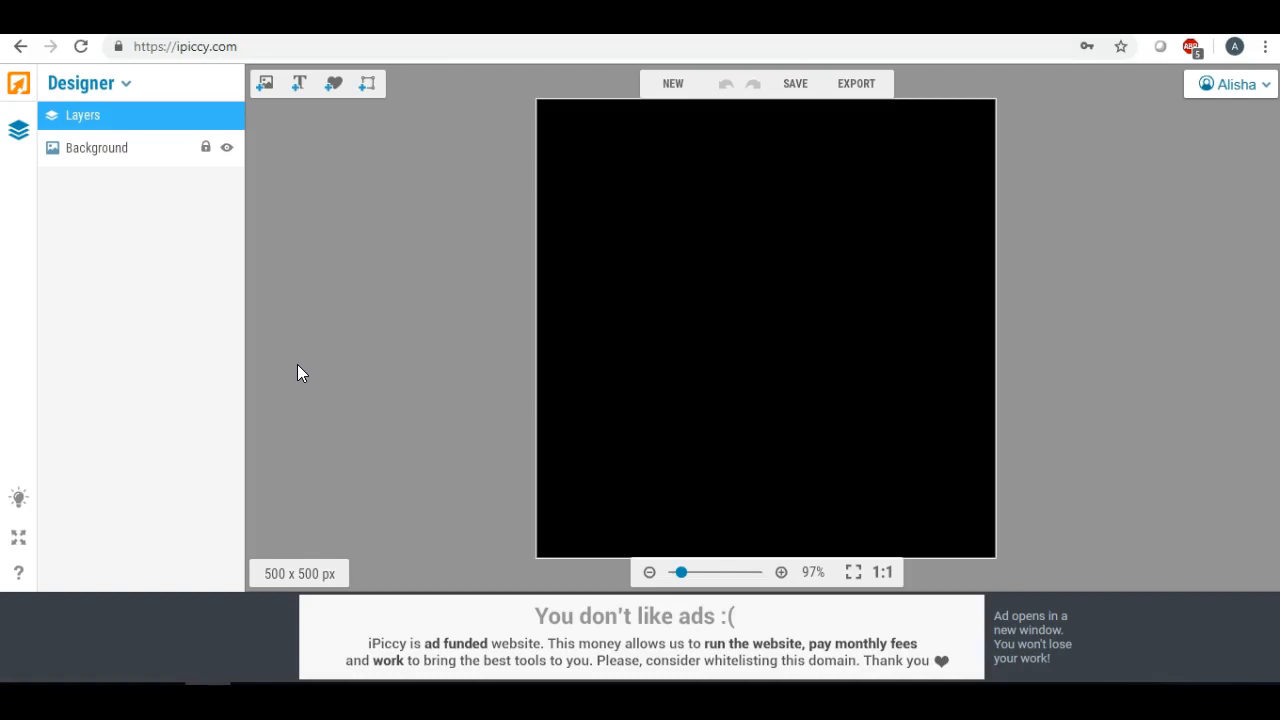
Add a text layer, set its color to white and move it into the upper part of the canvas.
left_click(300, 88)
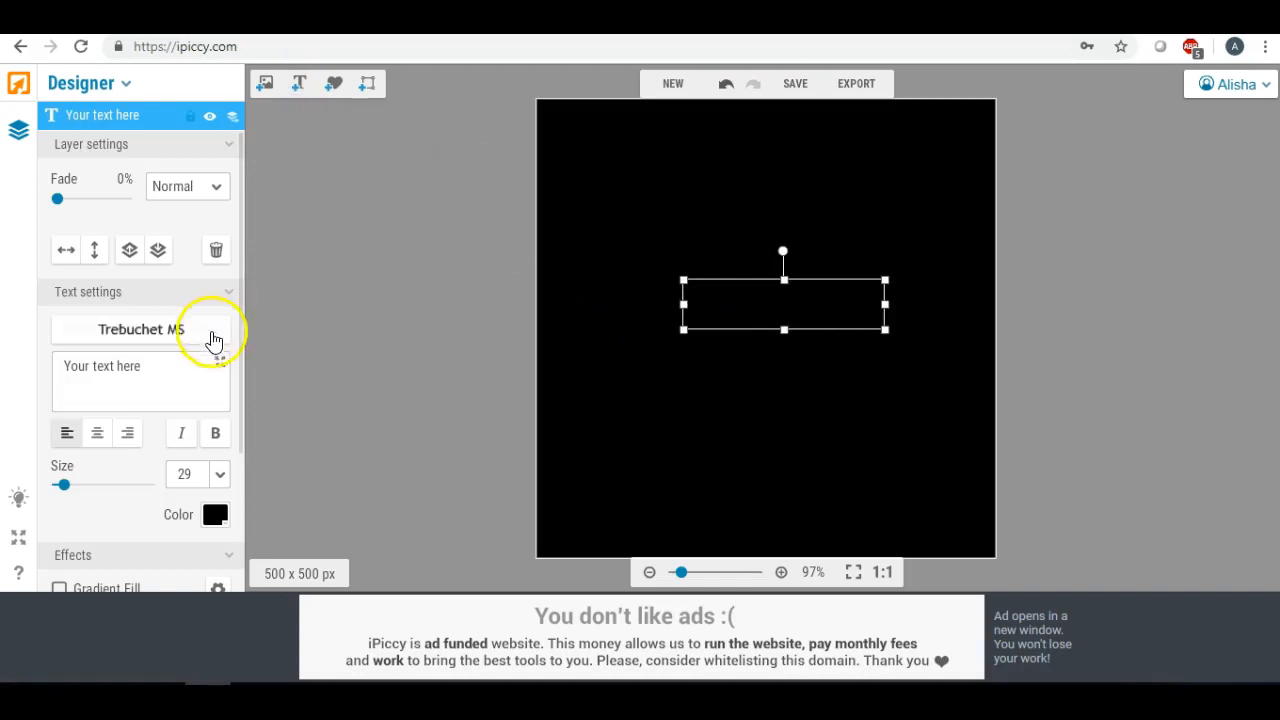
left_click(215, 514)
left_click(237, 505)
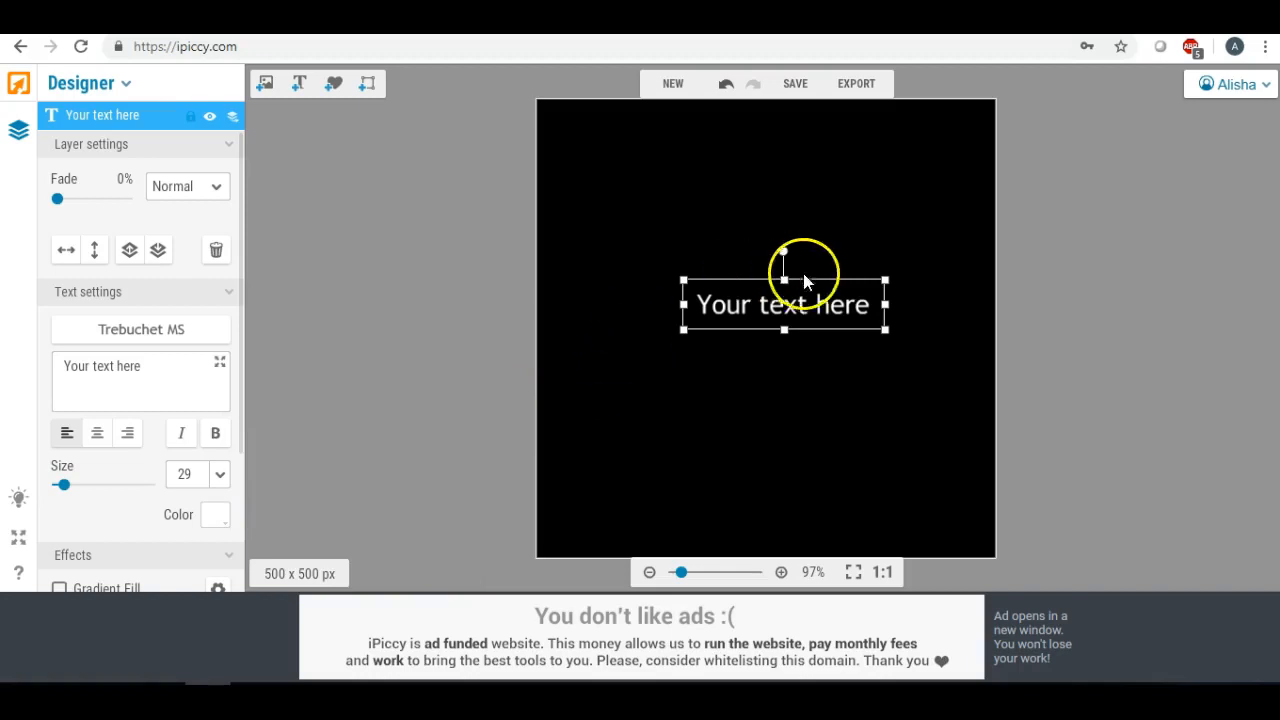
left_click_drag(757, 293, 707, 216)
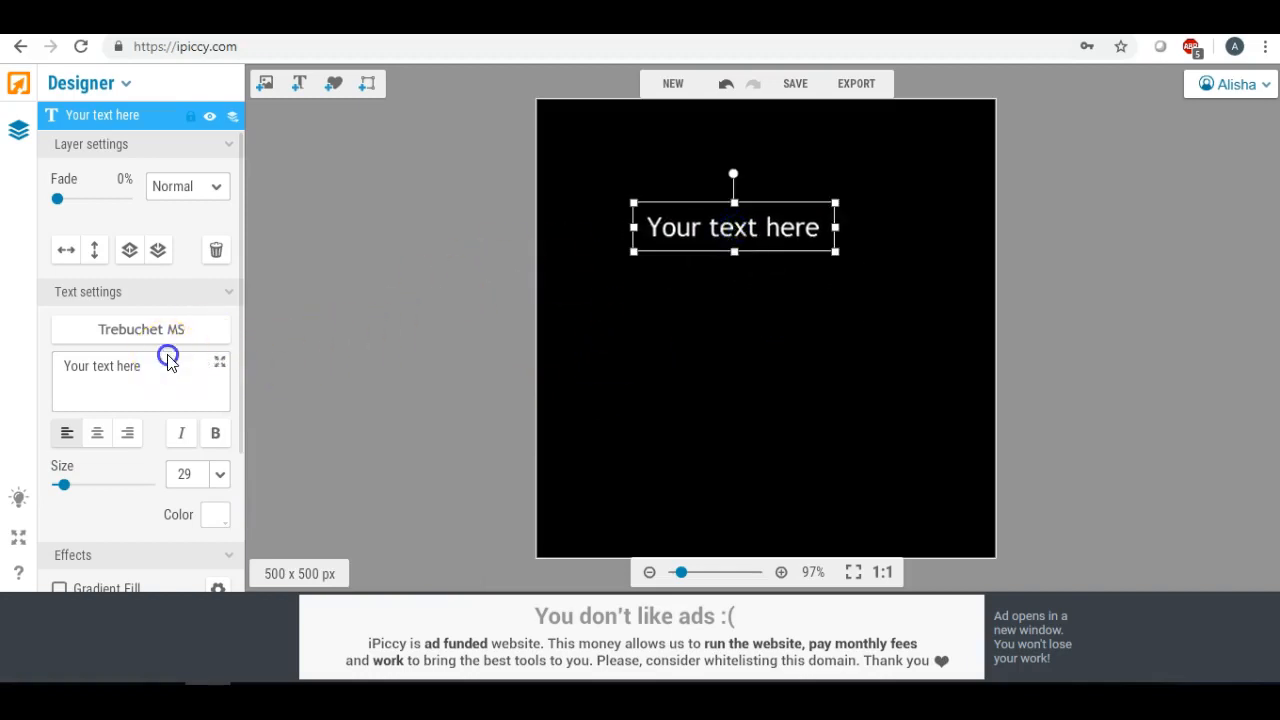
Replace the placeholder text with "Happy" and "Halloween!" on two lines and center-align them.
left_click_drag(180, 365, 27, 363)
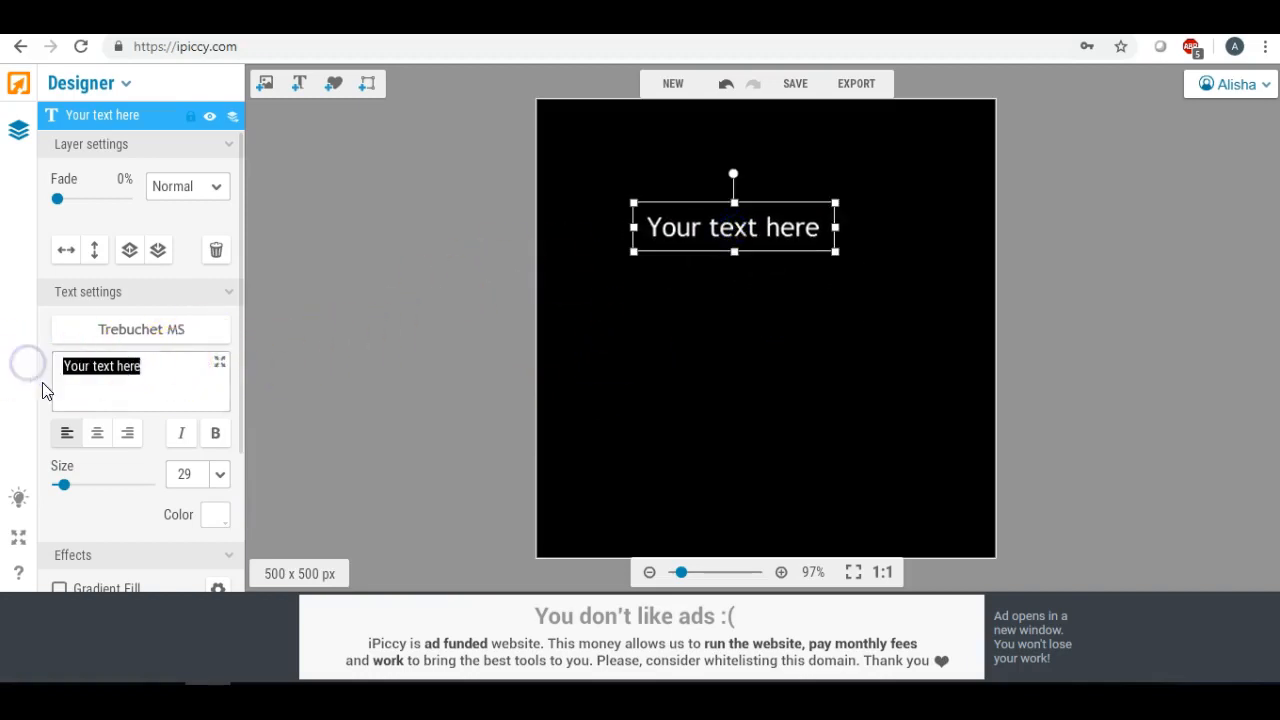
type("Happy")
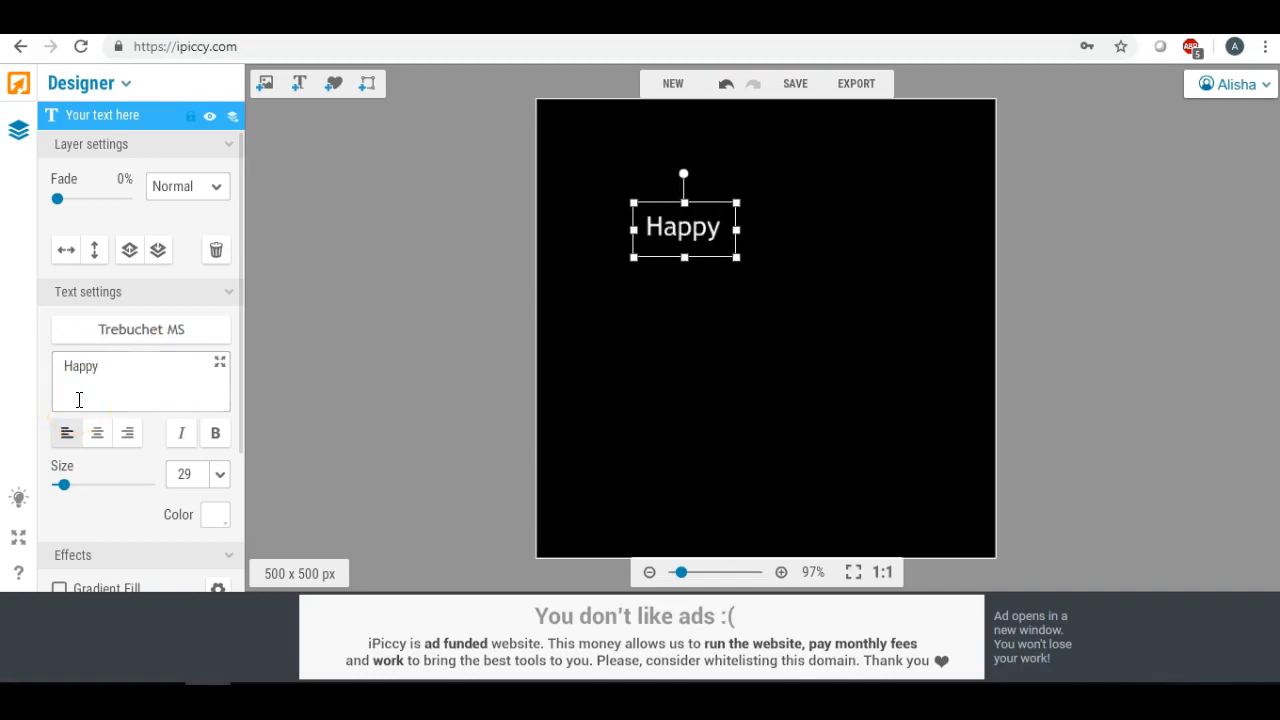
key("Return")
type("Hallo")
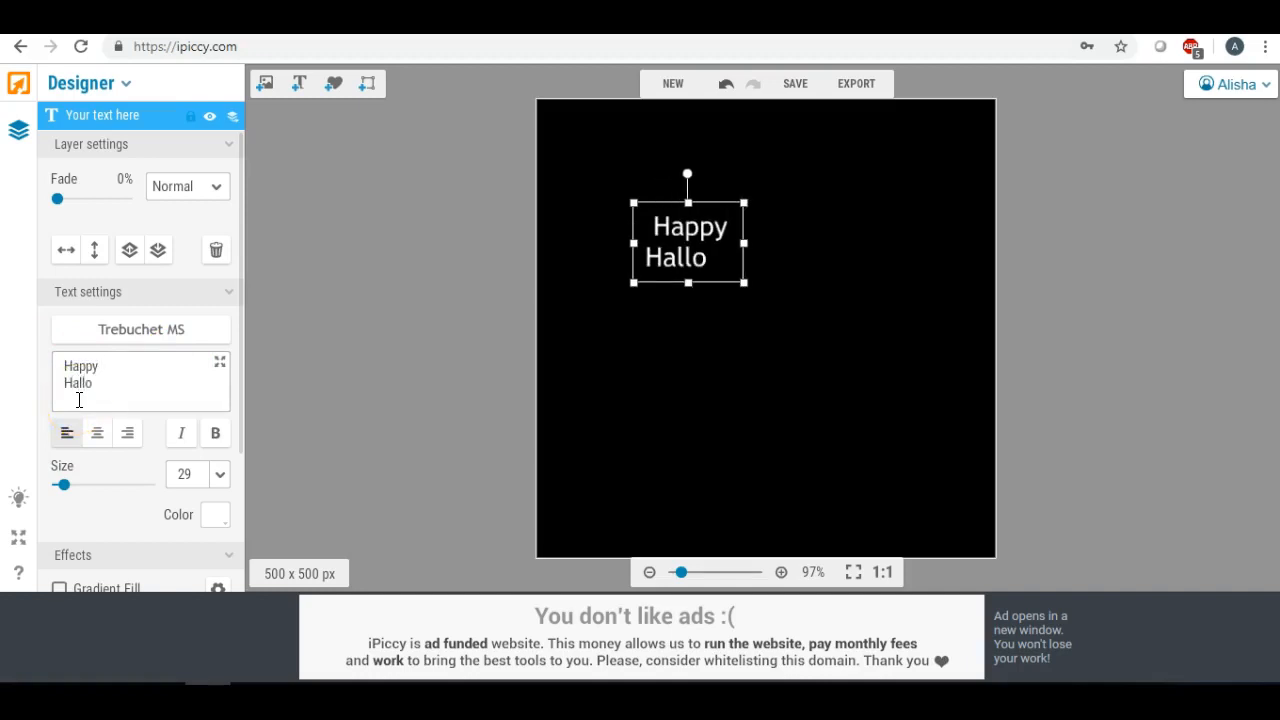
type("ween")
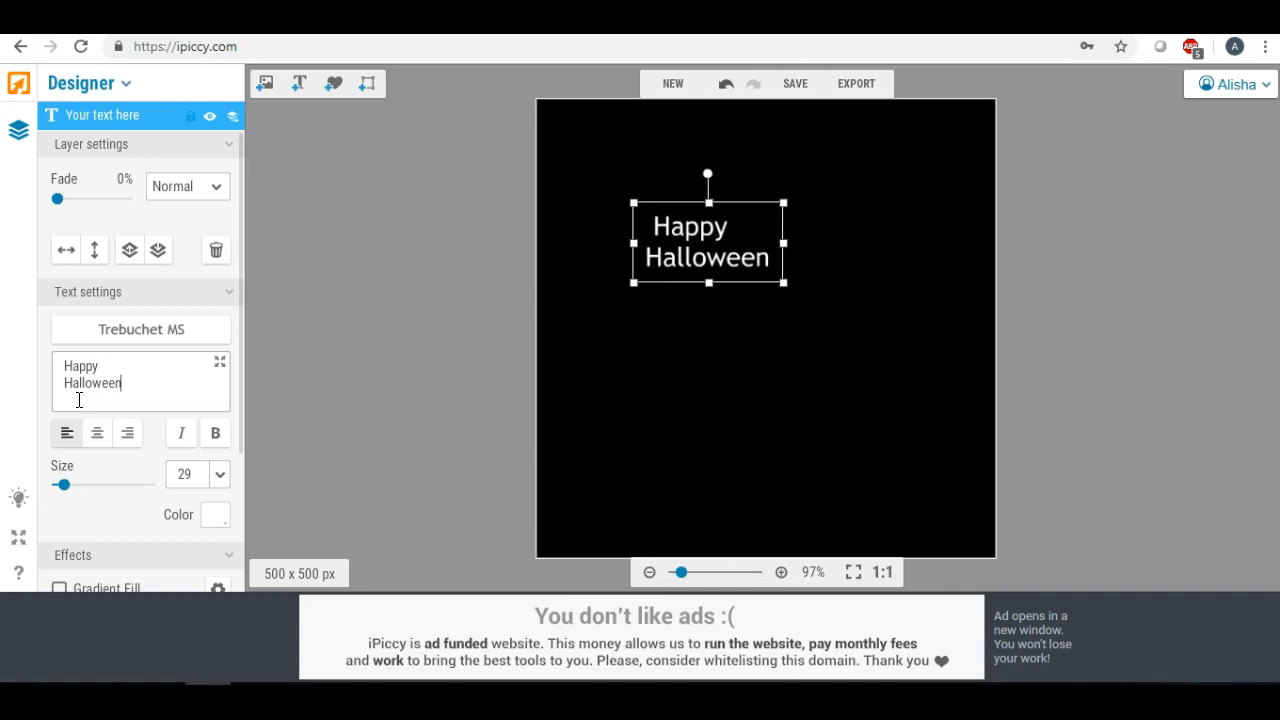
type("!")
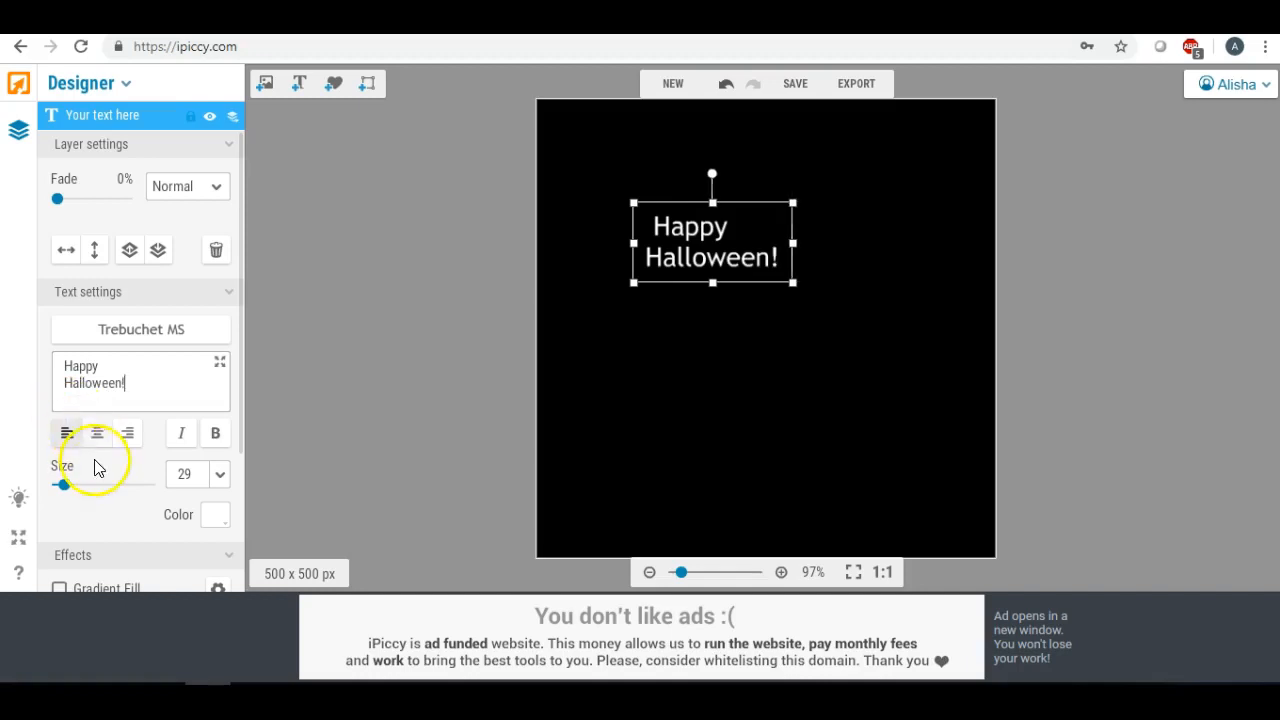
left_click(97, 435)
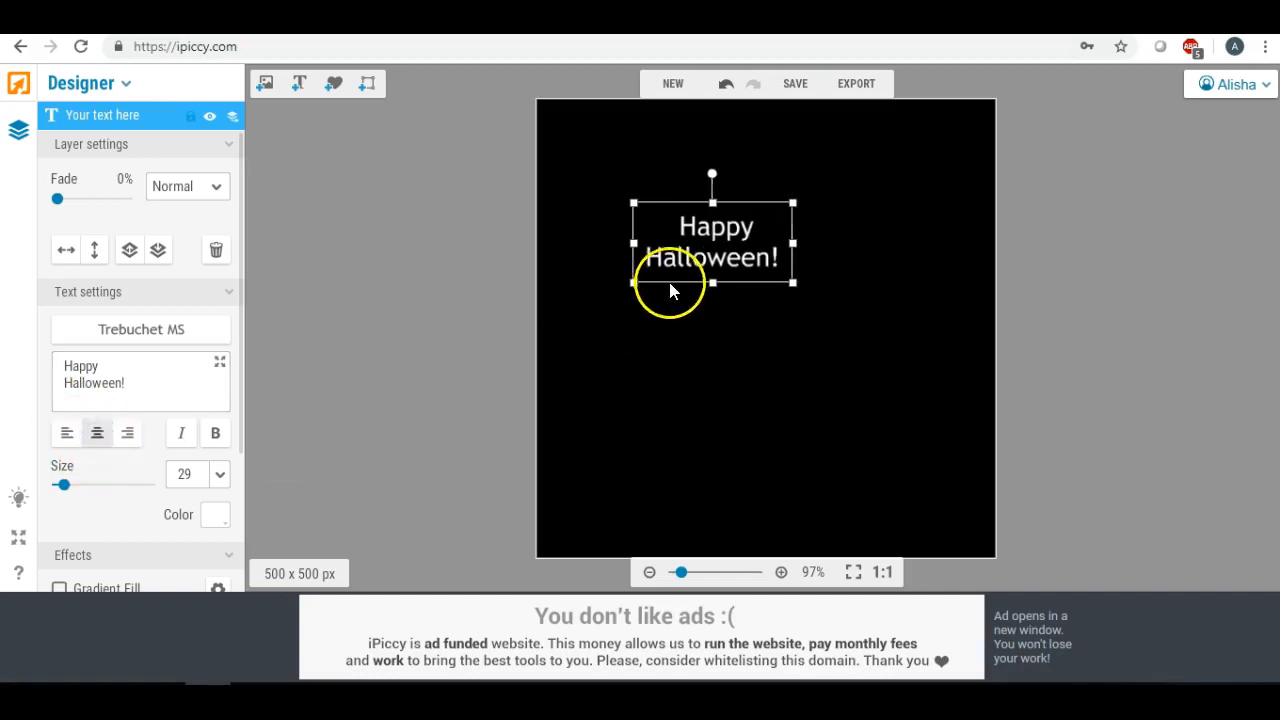
Change the Happy Halloween! text's font to the local font Arial Black.
left_click(160, 330)
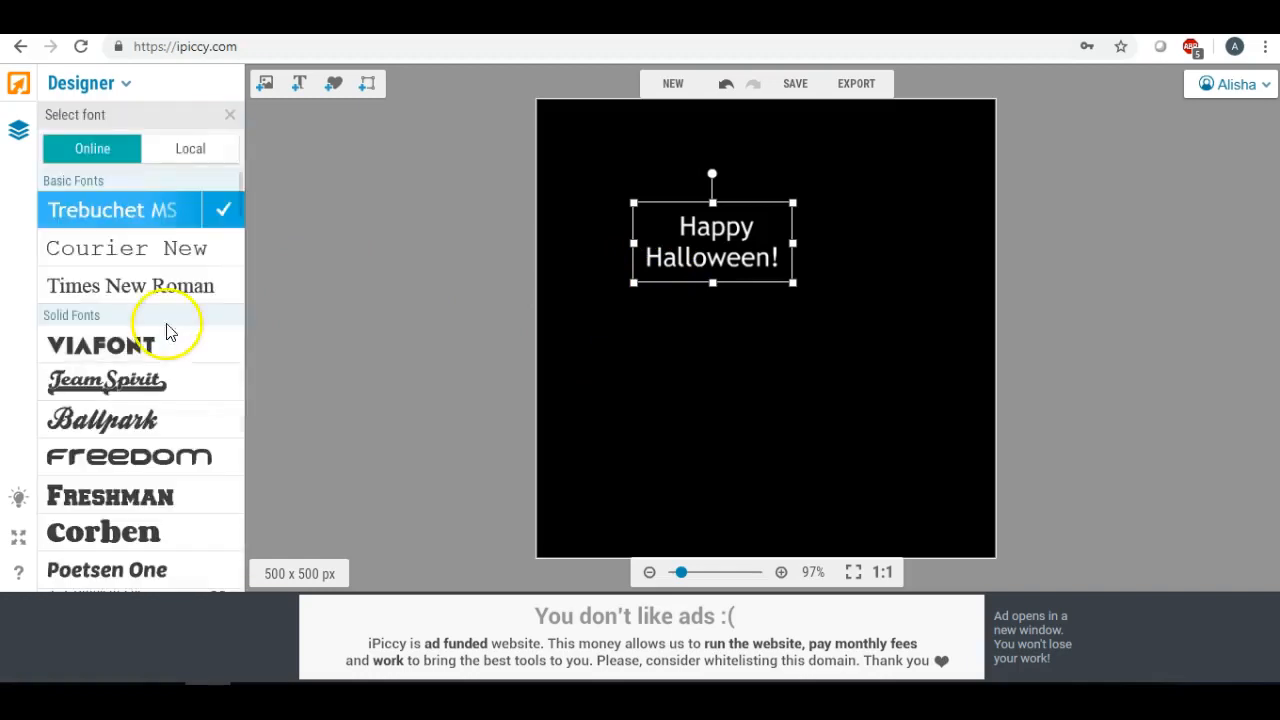
scroll(175, 330, "down", 1)
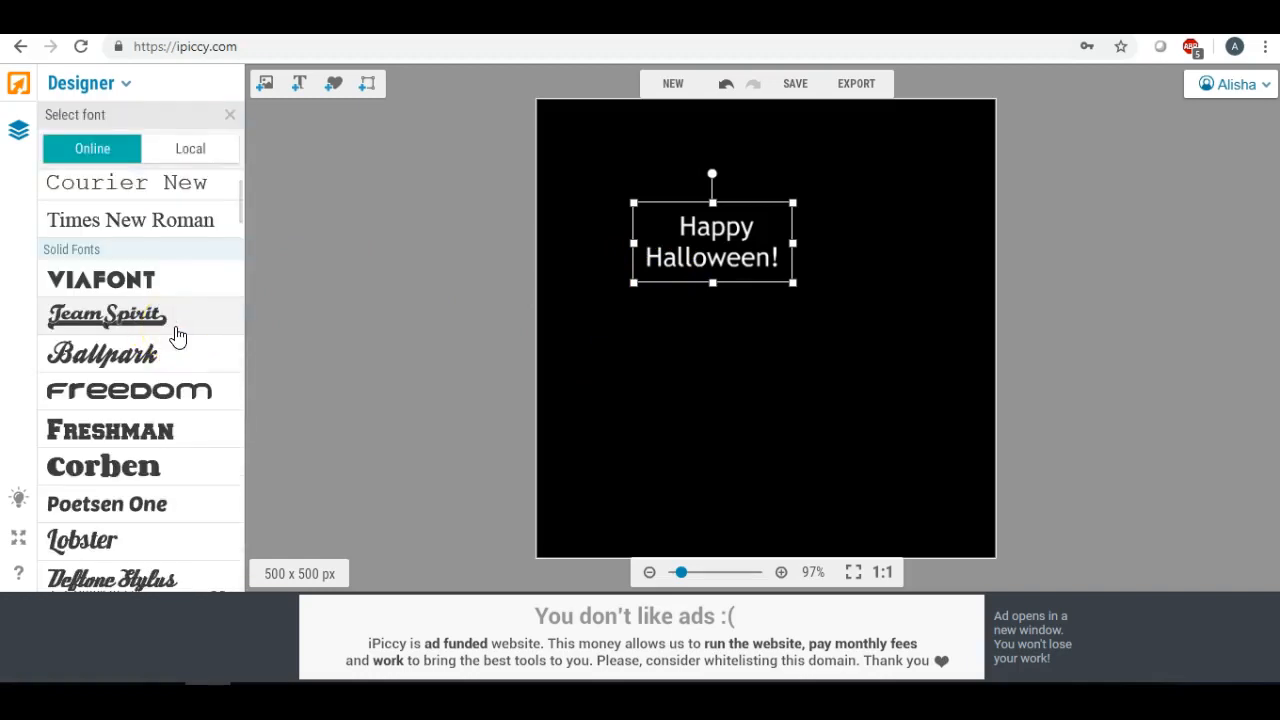
scroll(177, 337, "down", 1)
scroll(177, 337, "up", 2)
left_click(190, 148)
left_click(150, 376)
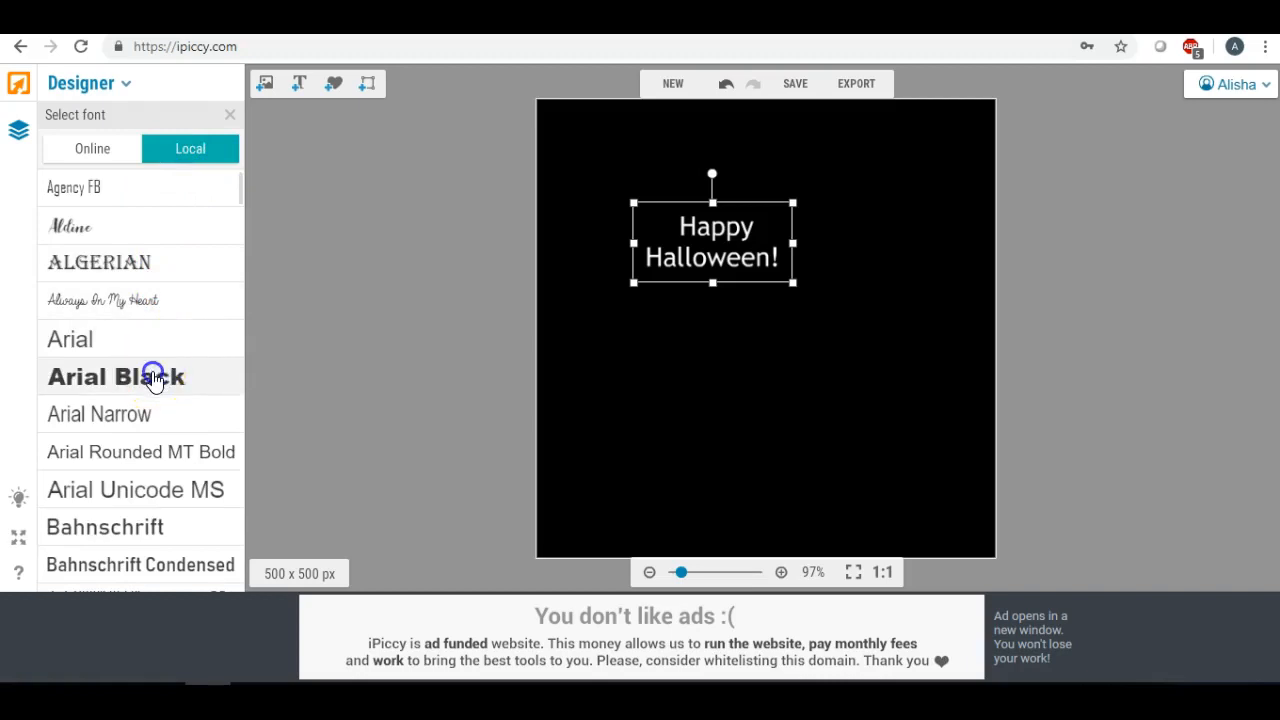
left_click(223, 376)
left_click(663, 276)
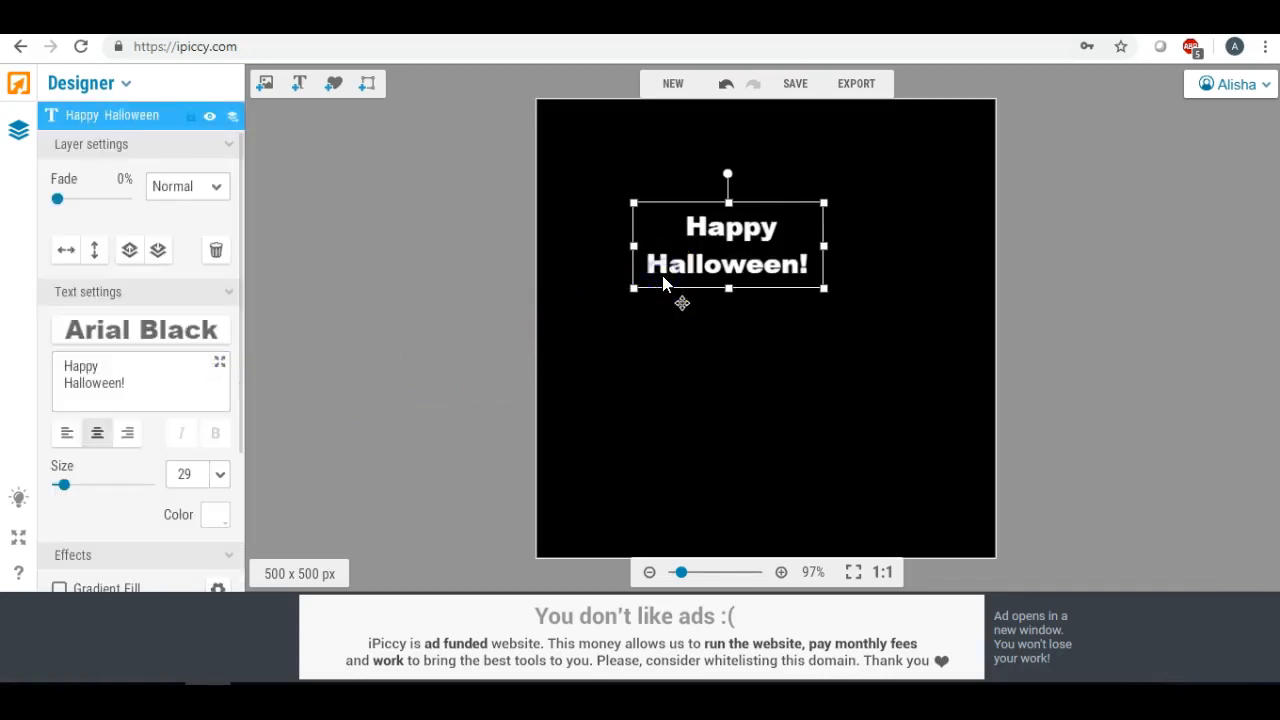
Enlarge the Happy Halloween! text to nearly the canvas width, at about size 57, and center it on the canvas.
left_click_drag(600, 371, 727, 384)
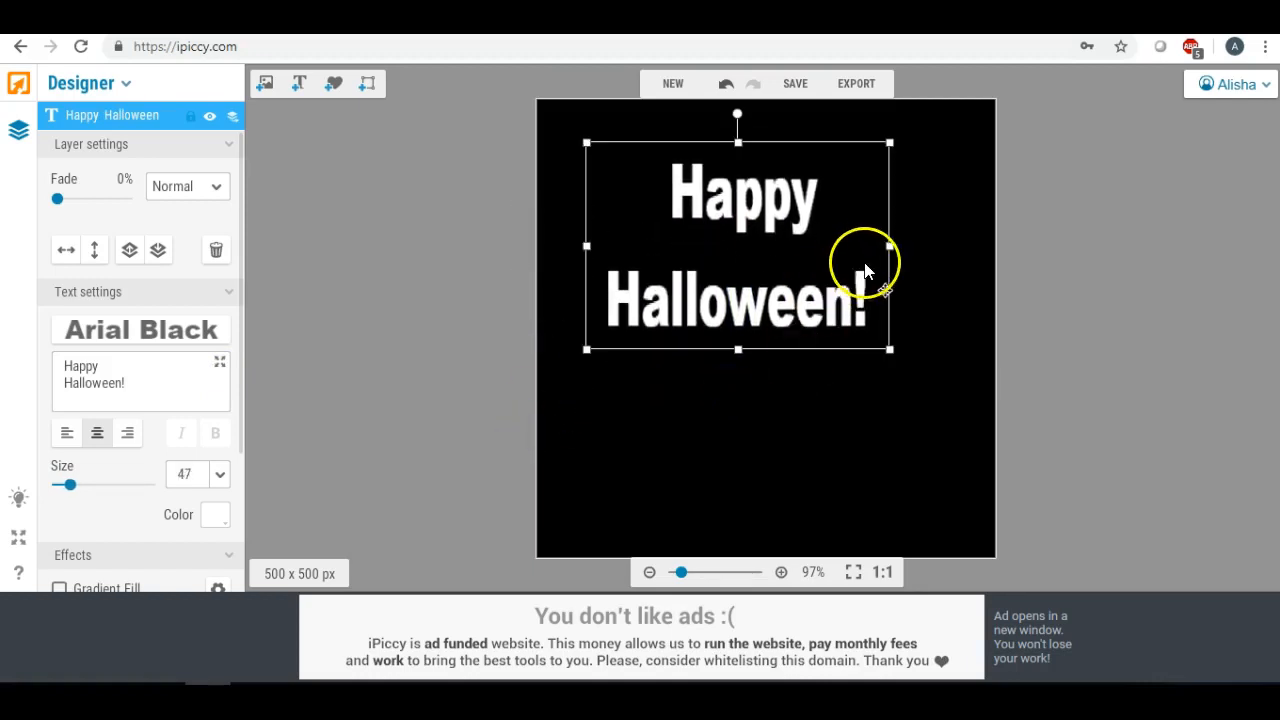
left_click_drag(890, 246, 937, 248)
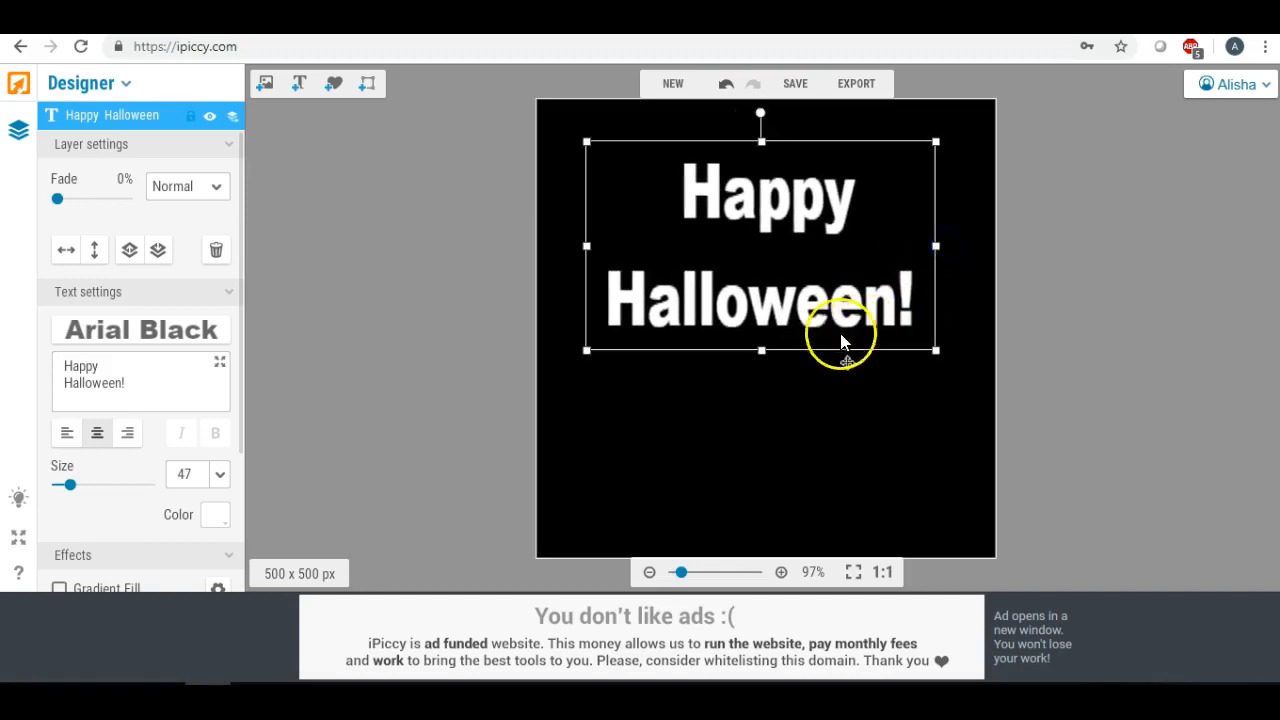
left_click_drag(941, 354, 1010, 460)
left_click_drag(849, 300, 826, 340)
left_click(452, 332)
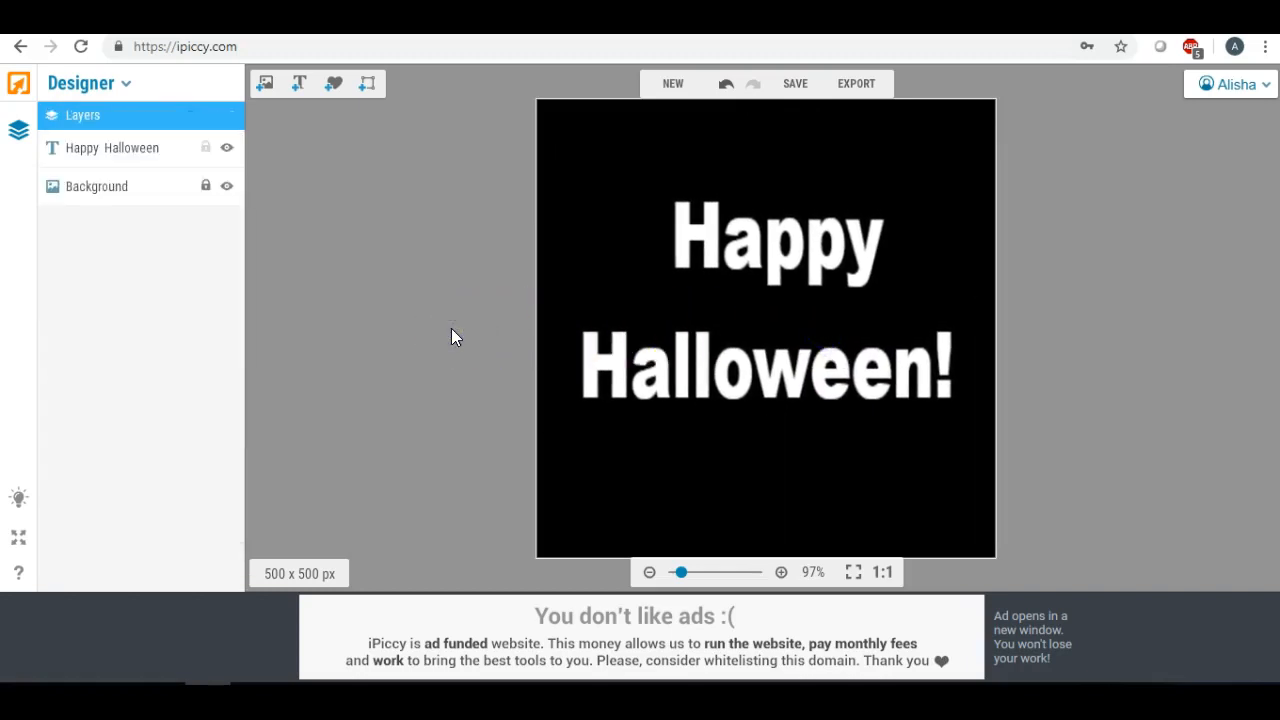
left_click_drag(751, 240, 748, 234)
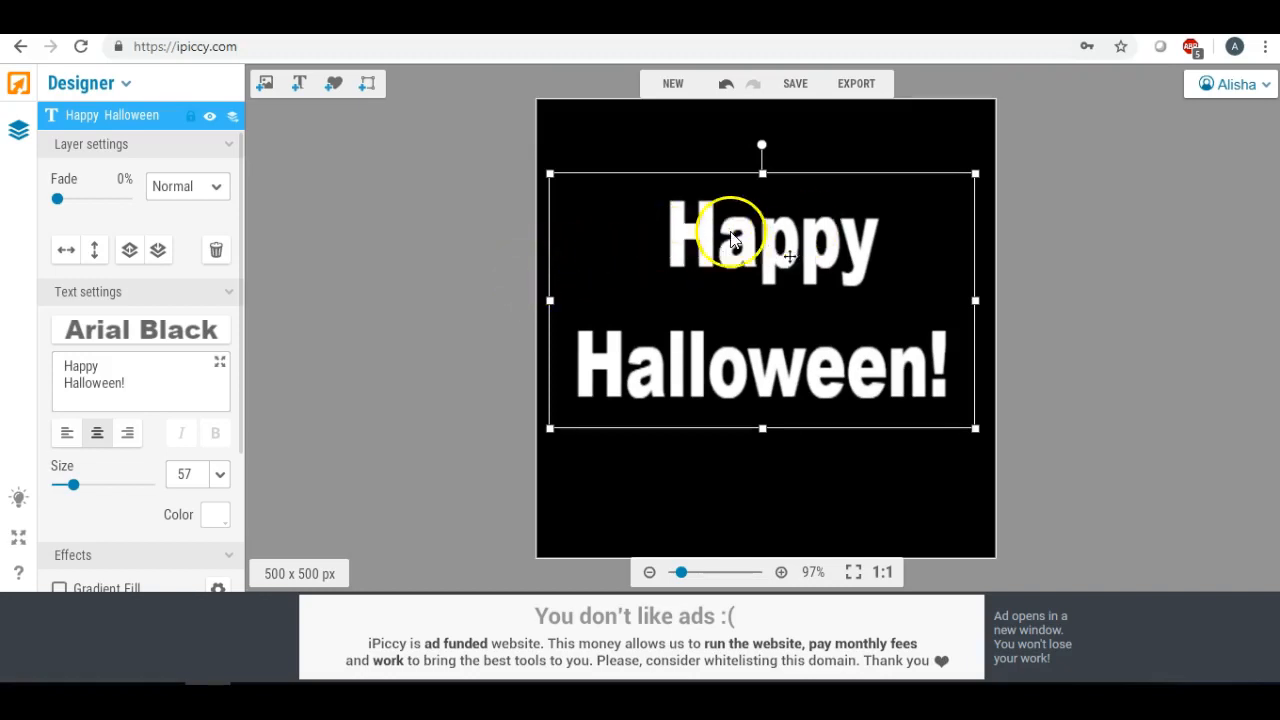
left_click(490, 260)
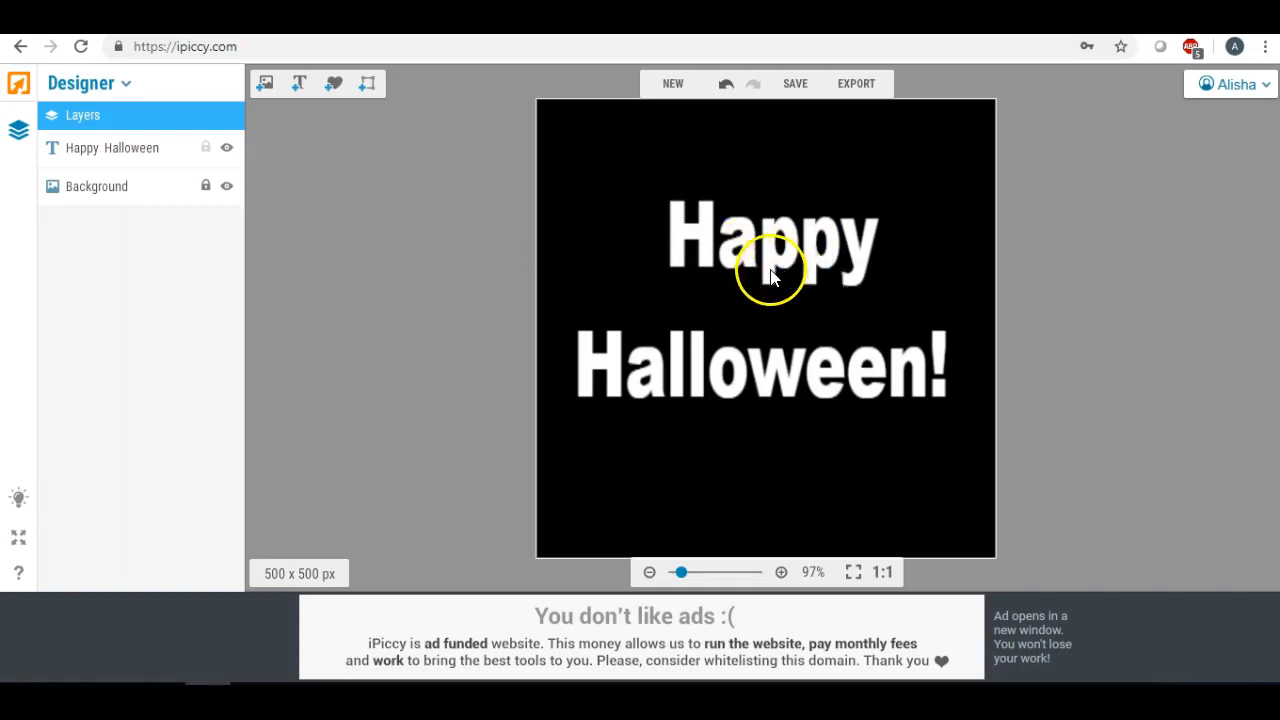
Delete the black background layer, keeping only the text layer.
left_click(111, 197)
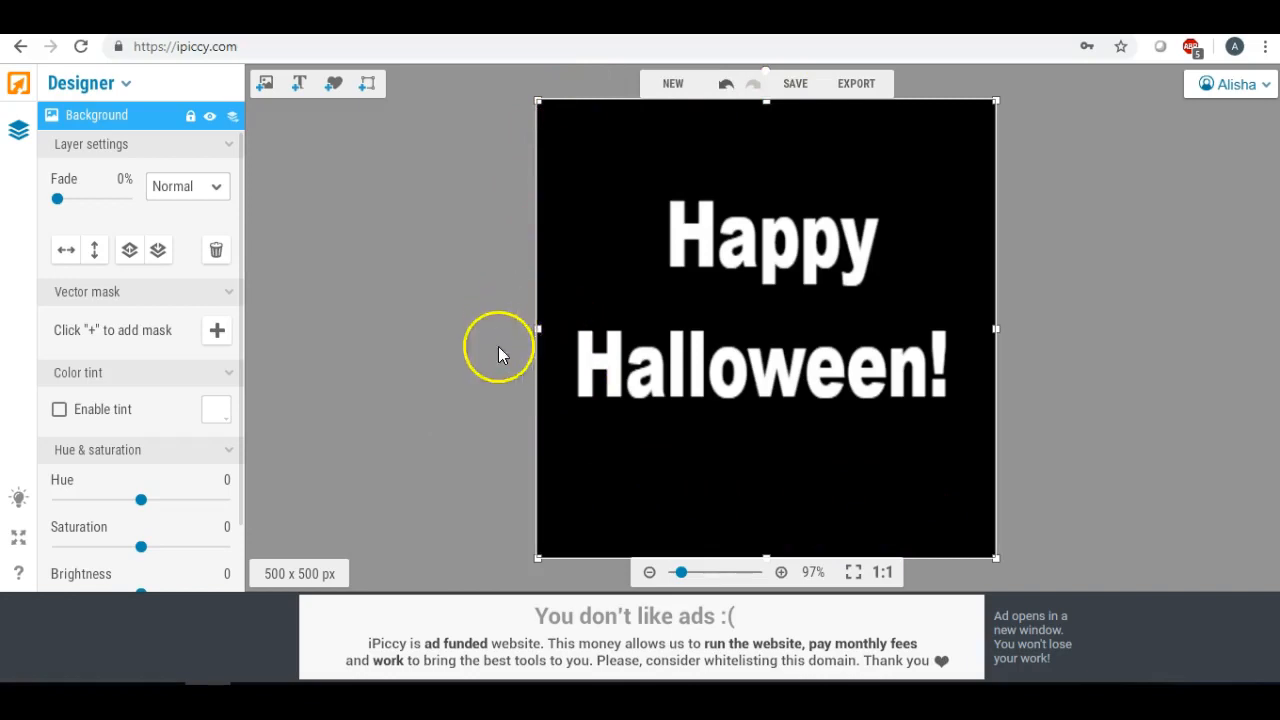
right_click(565, 125)
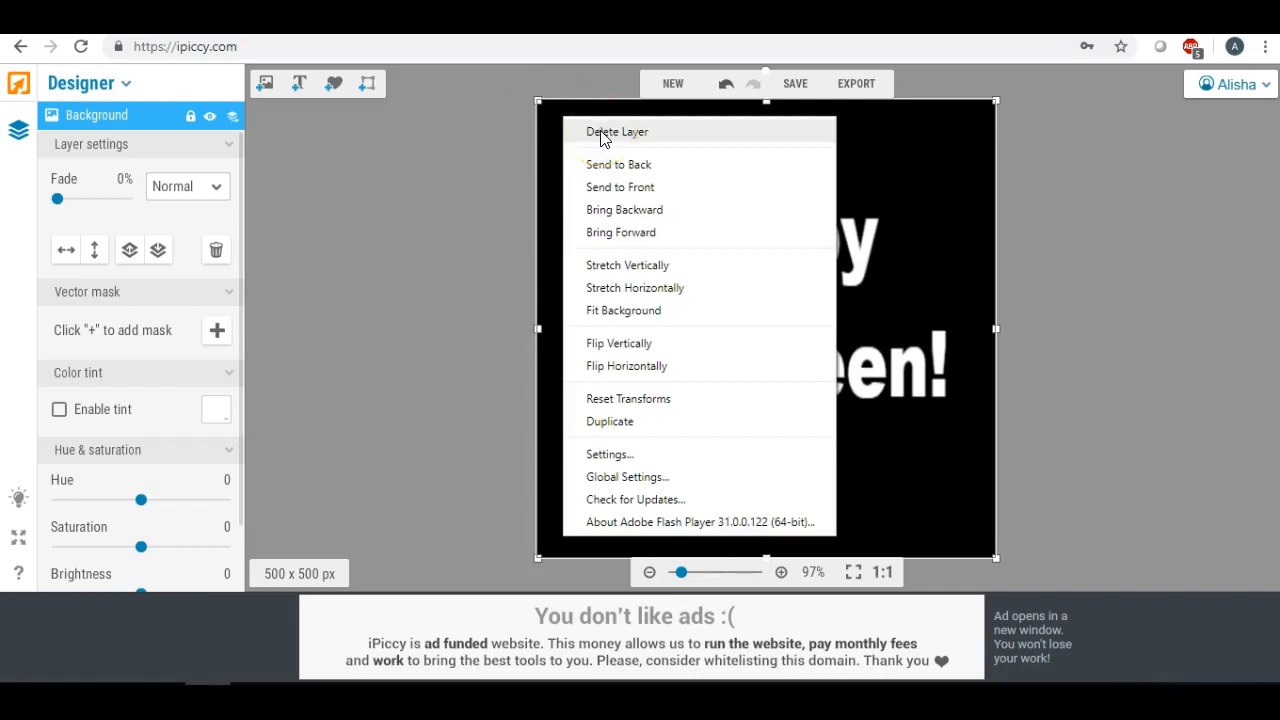
left_click(601, 133)
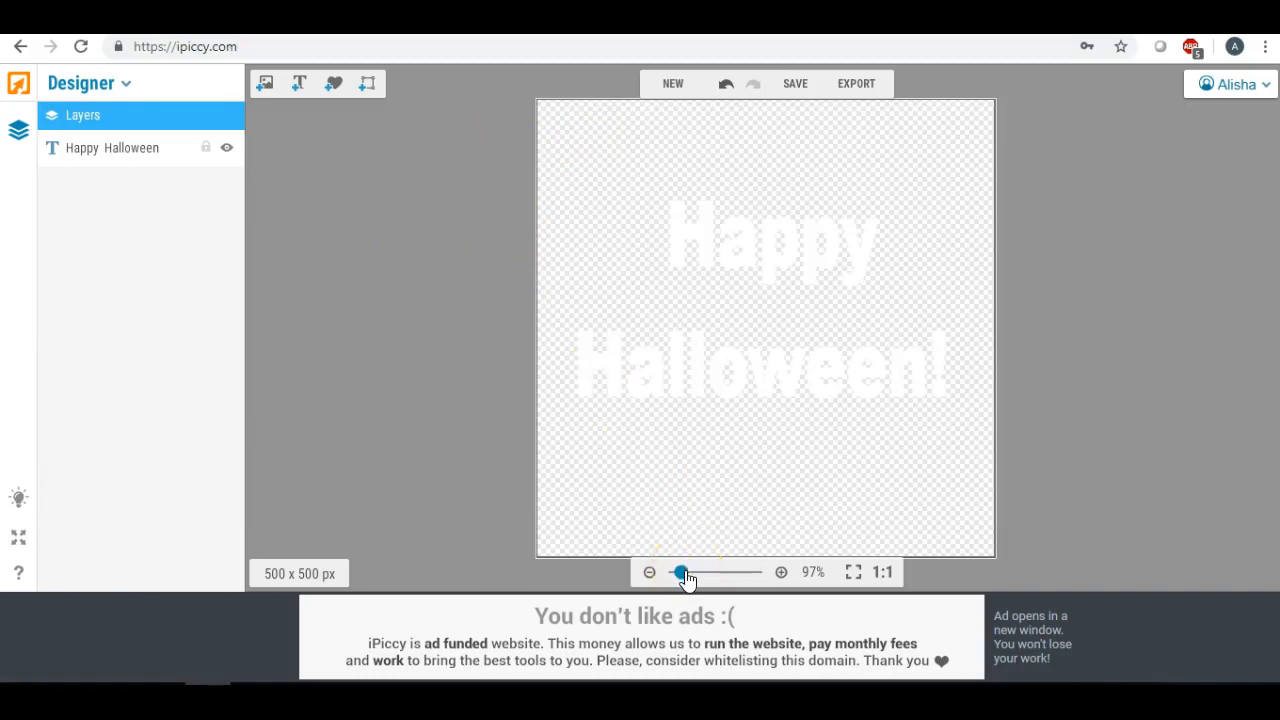
Move the Happy Halloween! text a little further down on the transparent canvas.
mouse_move(684, 577)
left_mouse_down()
mouse_move(703, 584)
mouse_move(689, 580)
left_mouse_up()
left_click(743, 437)
left_click_drag(739, 397, 737, 451)
left_click_drag(702, 580, 680, 550)
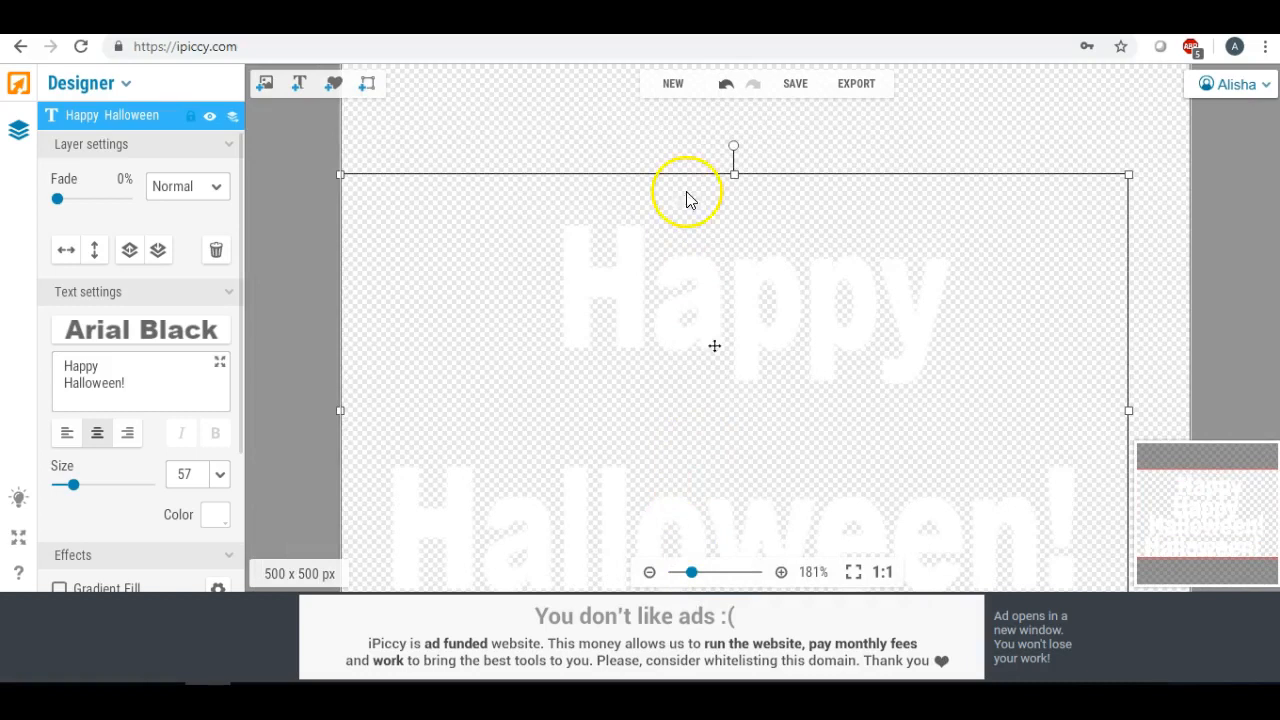
Start saving the design to the computer as a .png image named HH3.
left_click(793, 88)
left_click(722, 288)
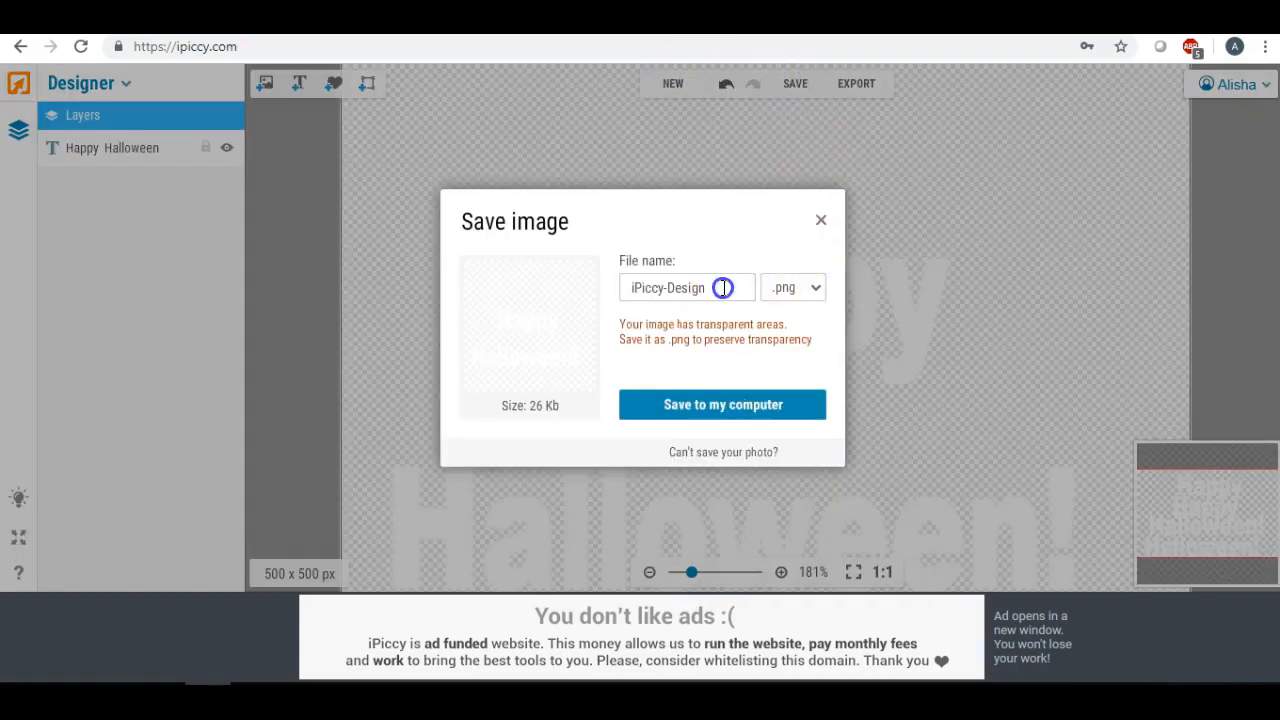
key("ctrl+a")
type("HH")
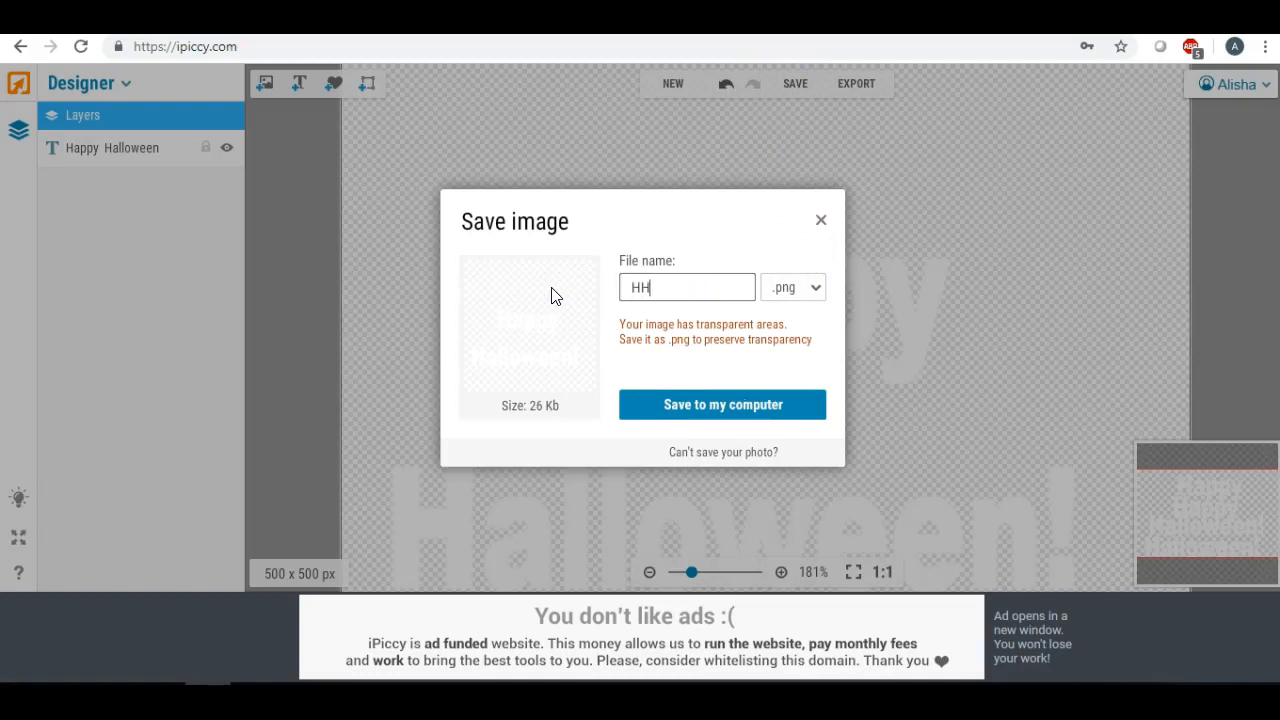
type("3")
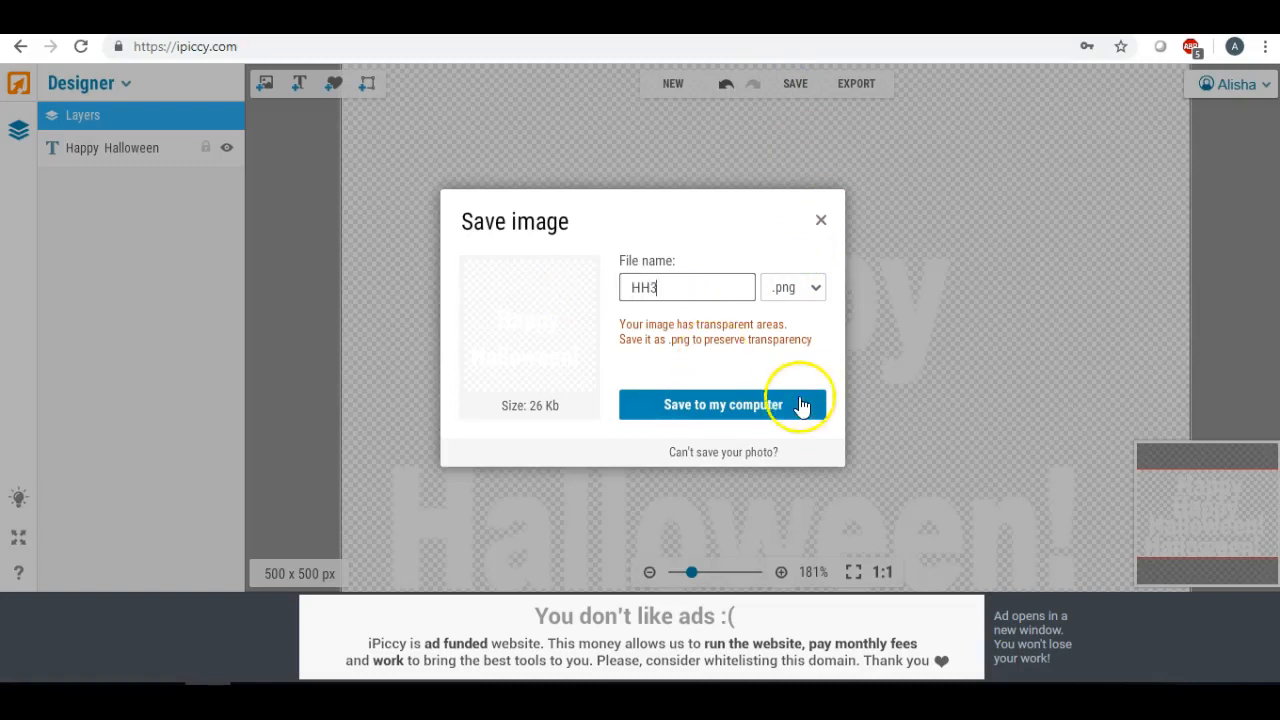
left_click(738, 412)
left_click(738, 412)
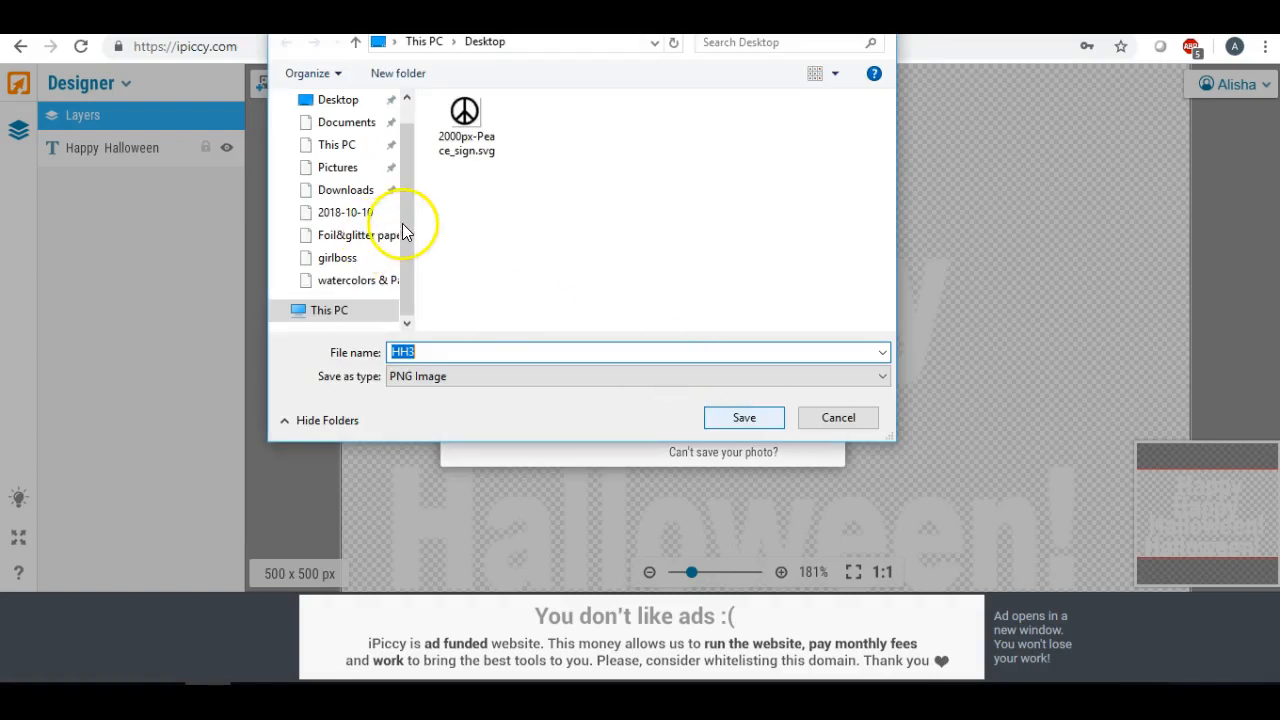
Save the HH3 PNG to the Desktop and return to the design.
left_click(403, 224)
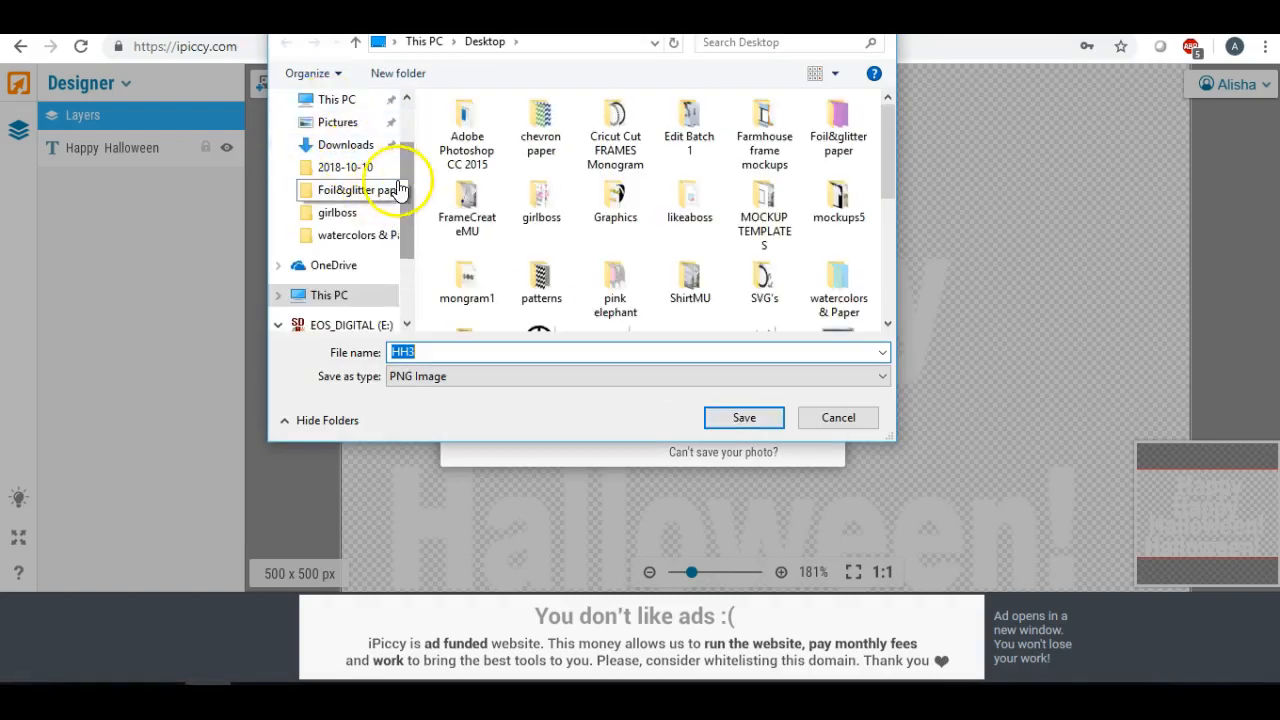
scroll(398, 190, "up", 2)
left_click(352, 137)
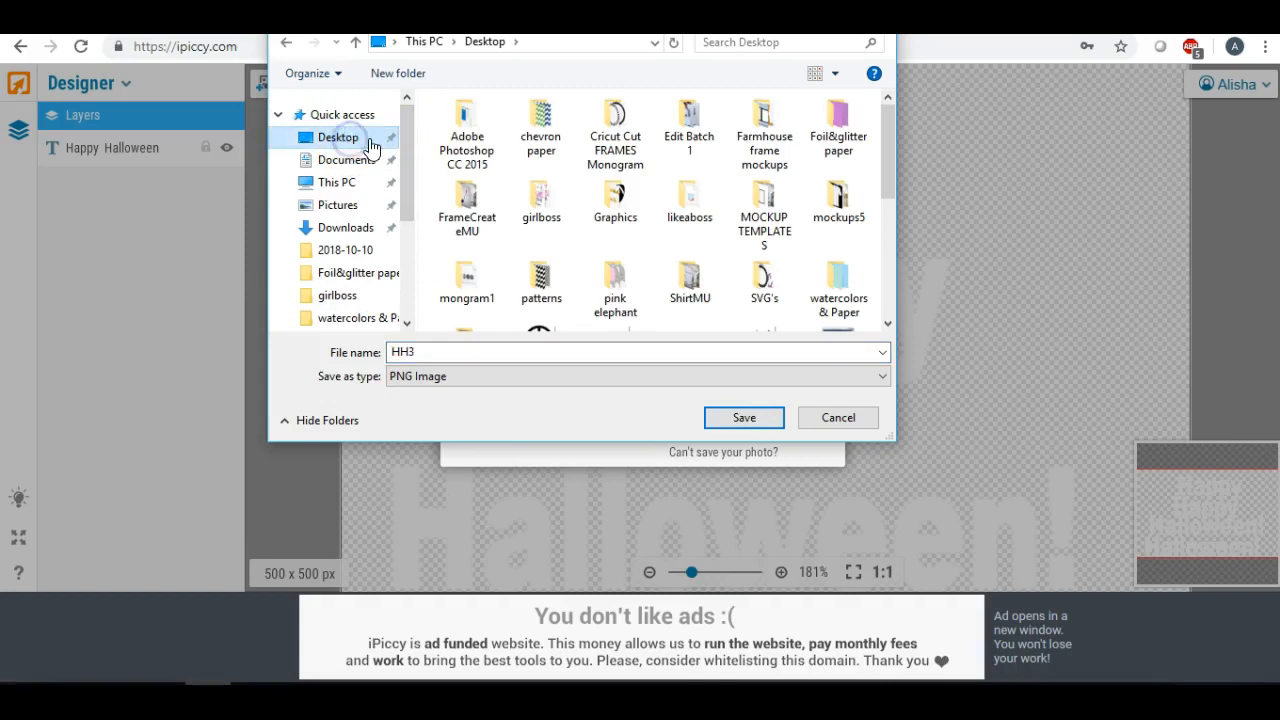
left_click(731, 415)
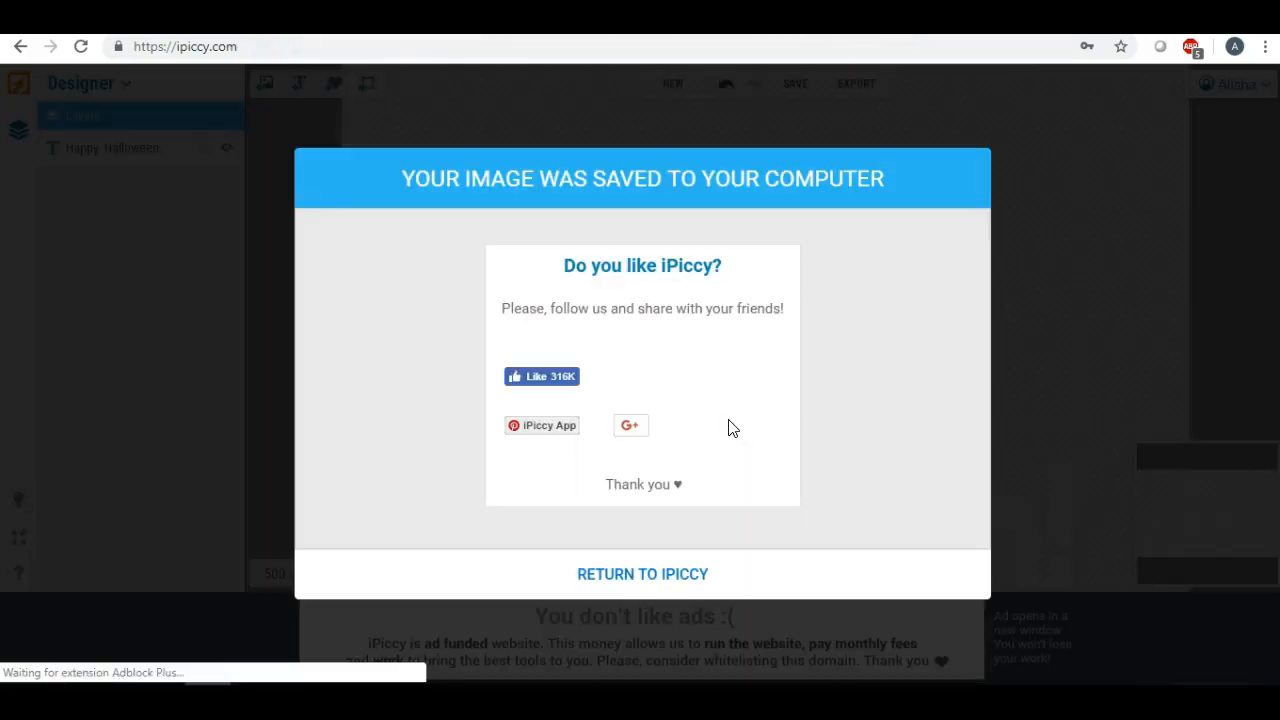
left_click(636, 580)
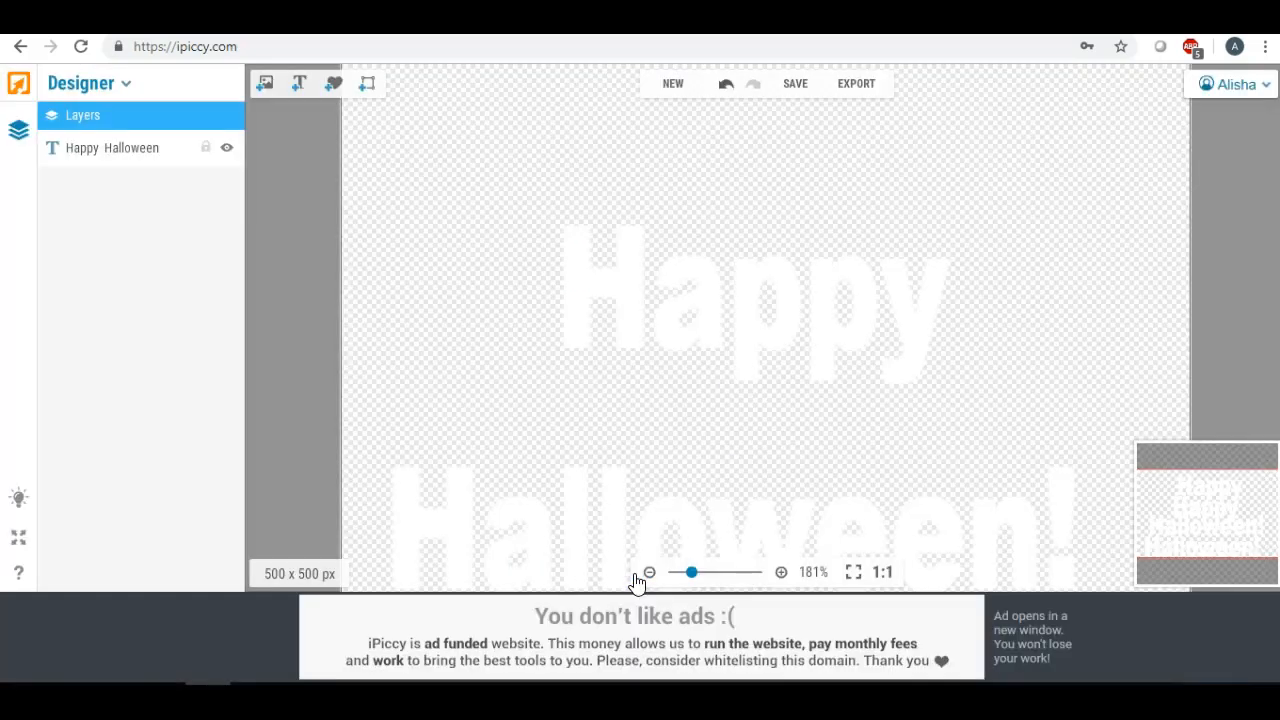
Create a new 500 x 500 px design with a solid orange canvas color (DD4C27).
left_click(669, 84)
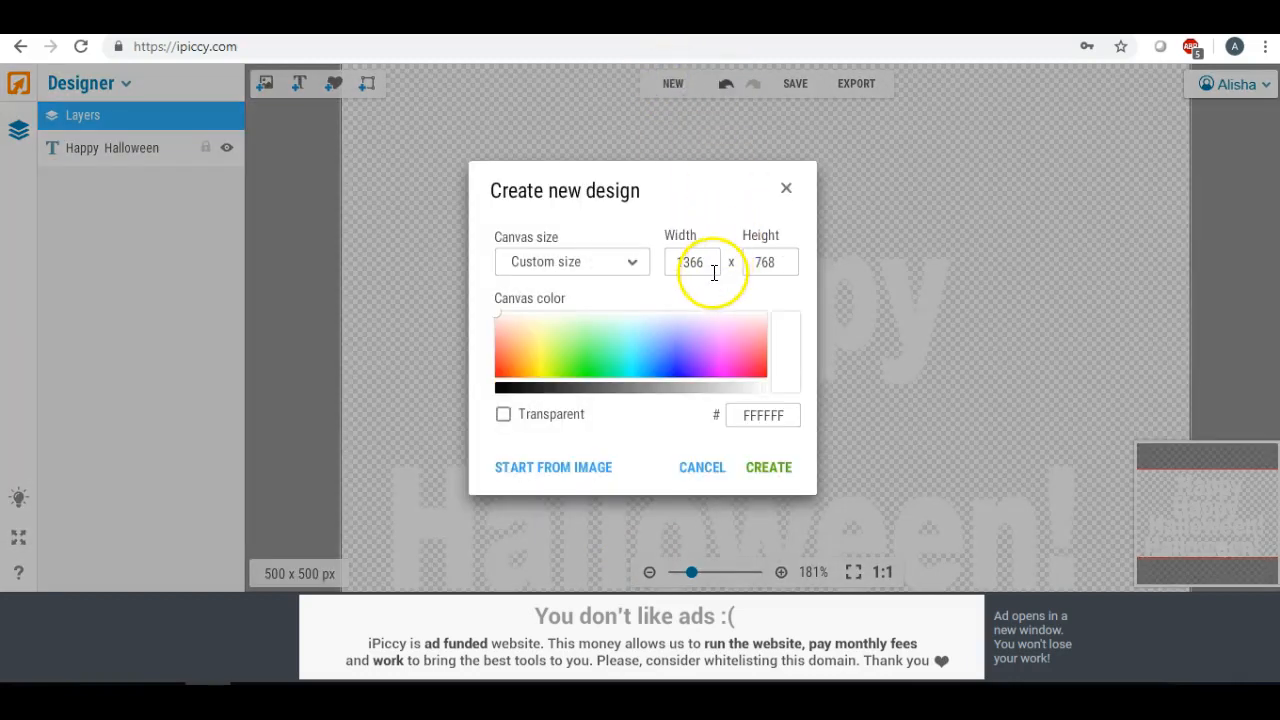
double_click(692, 262)
type("500")
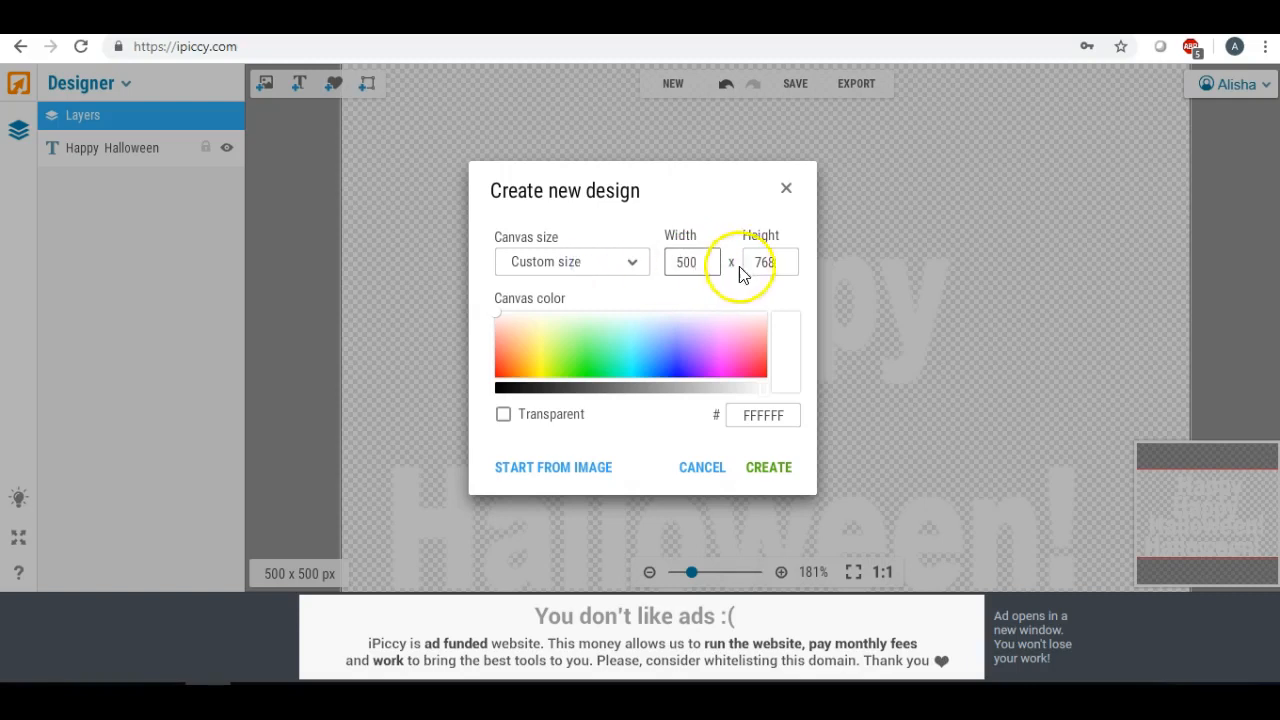
double_click(778, 262)
type("500")
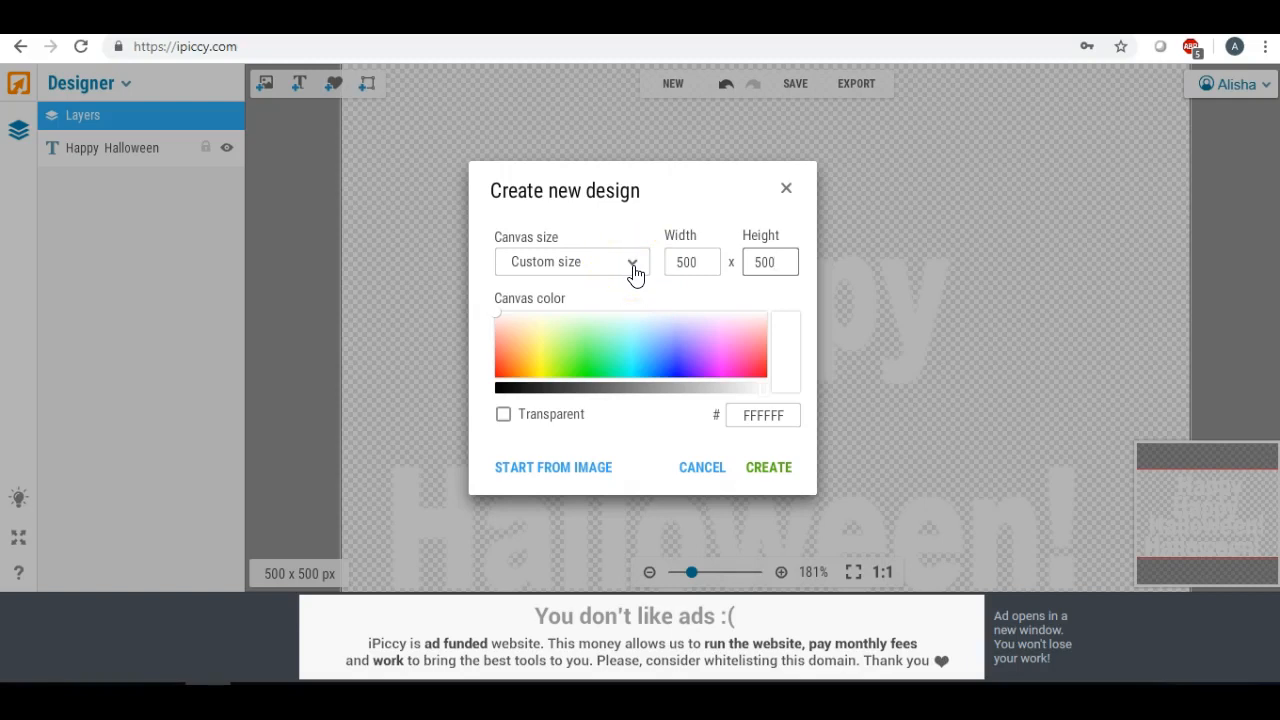
left_click(503, 366)
left_click_drag(724, 392, 729, 390)
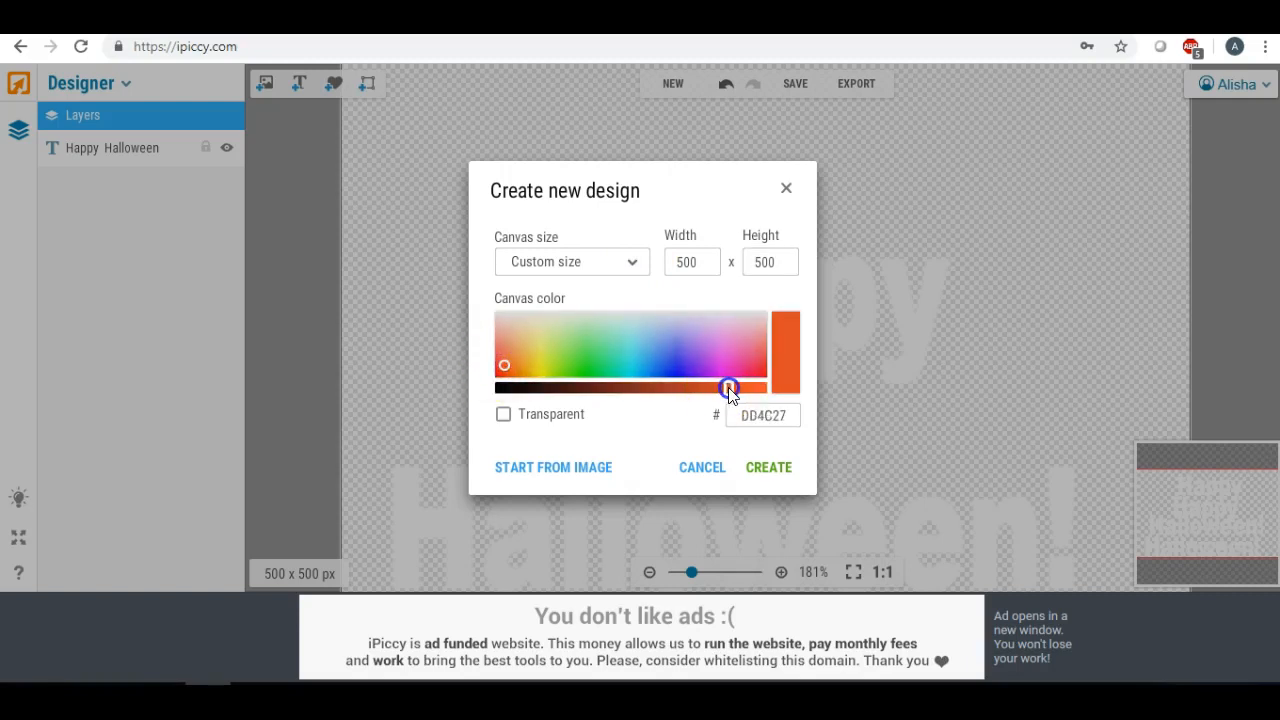
left_click(769, 467)
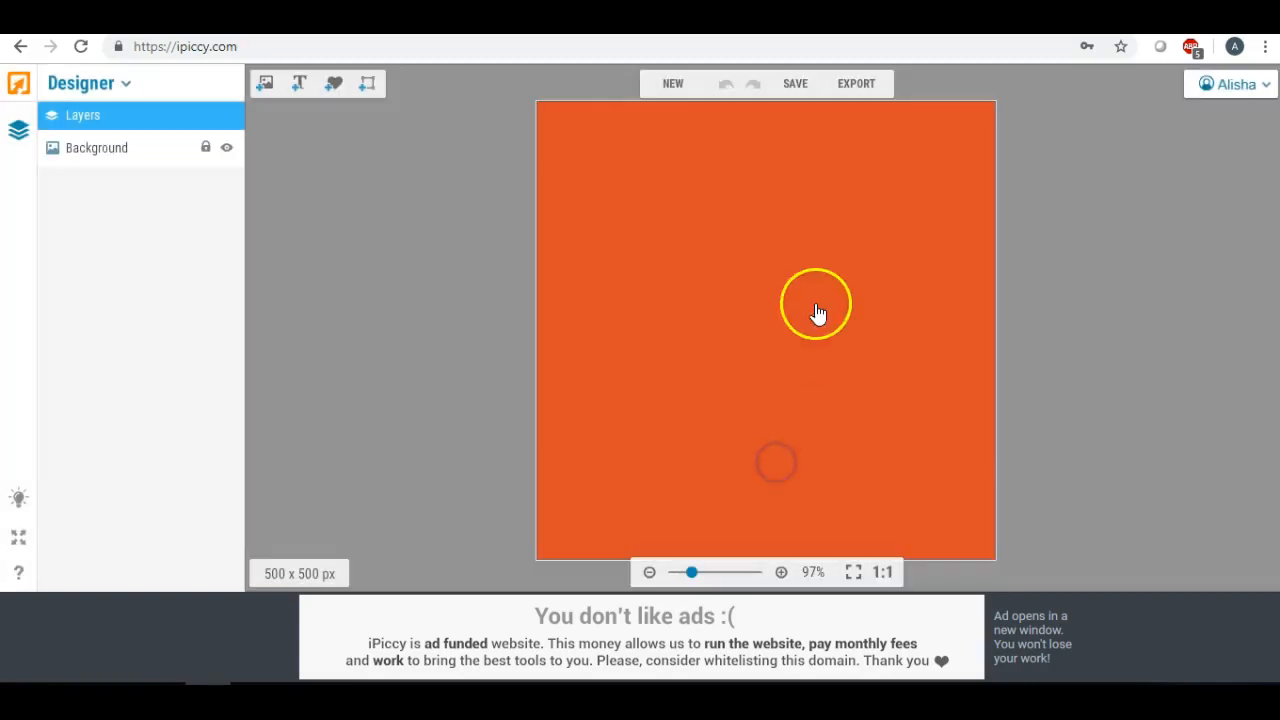
Upload the HH3 image from the Desktop and place it on the orange canvas.
left_click(265, 84)
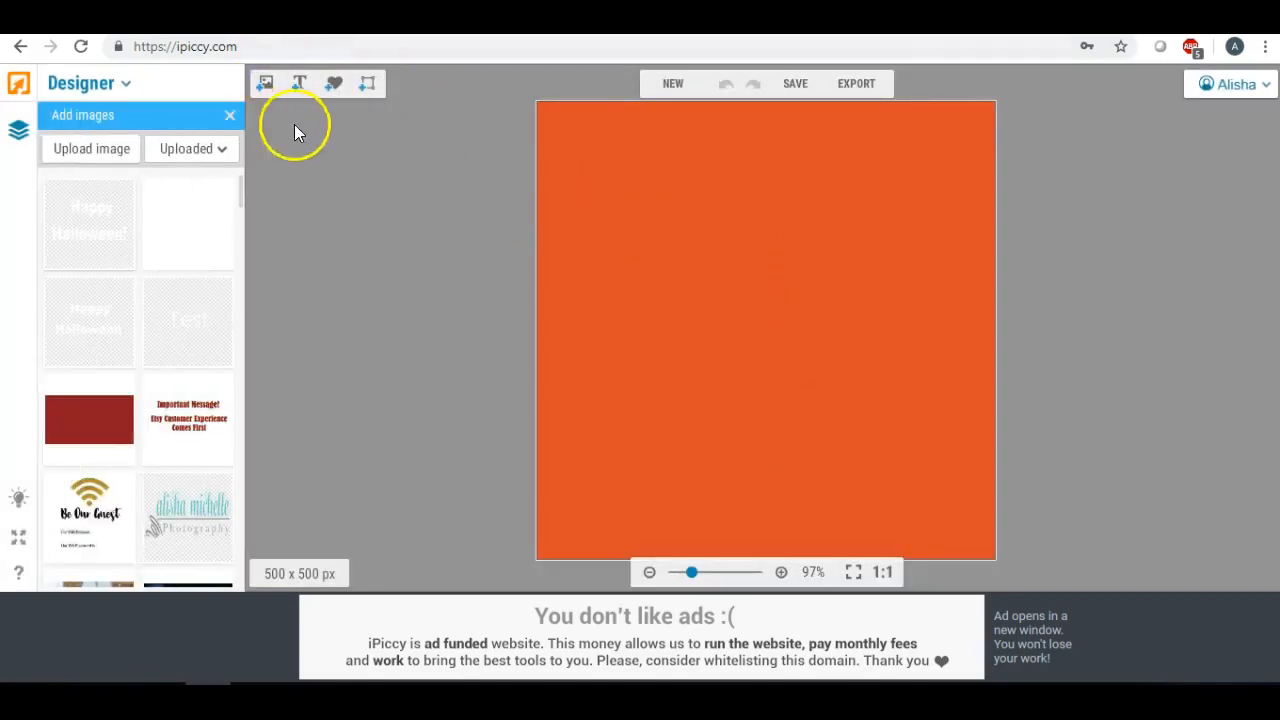
left_click(114, 149)
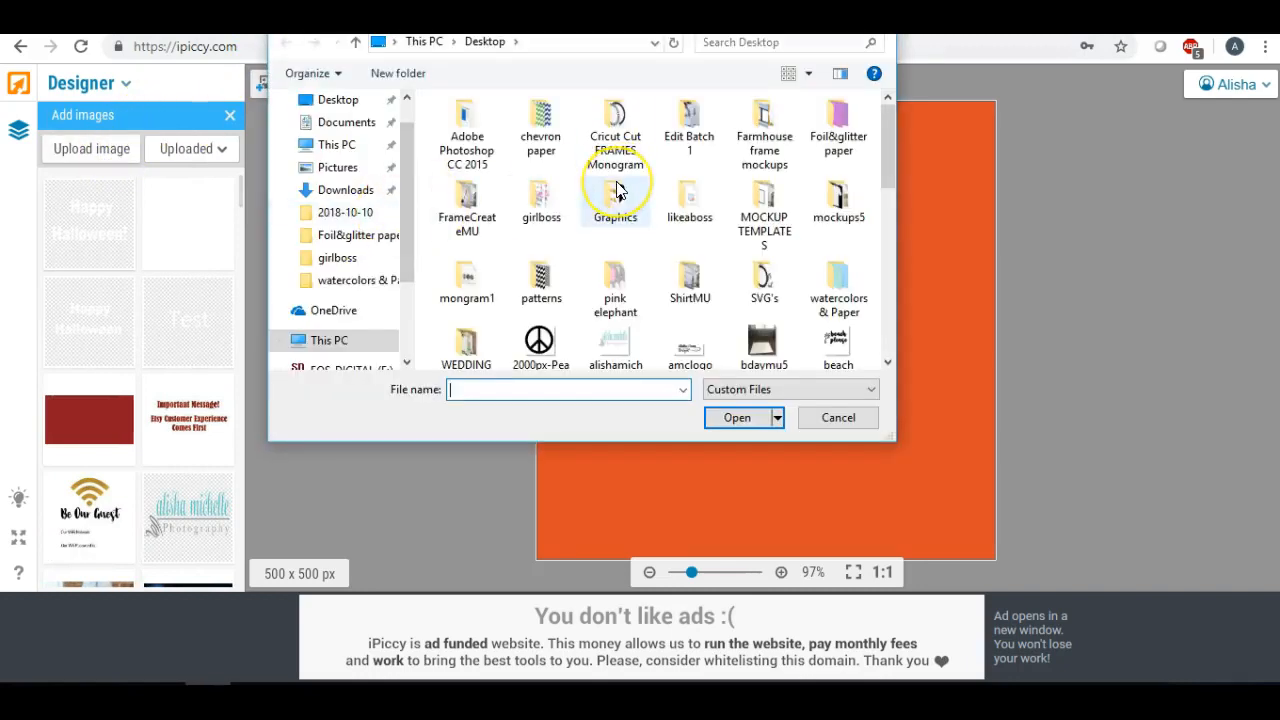
scroll(614, 210, "down", 5)
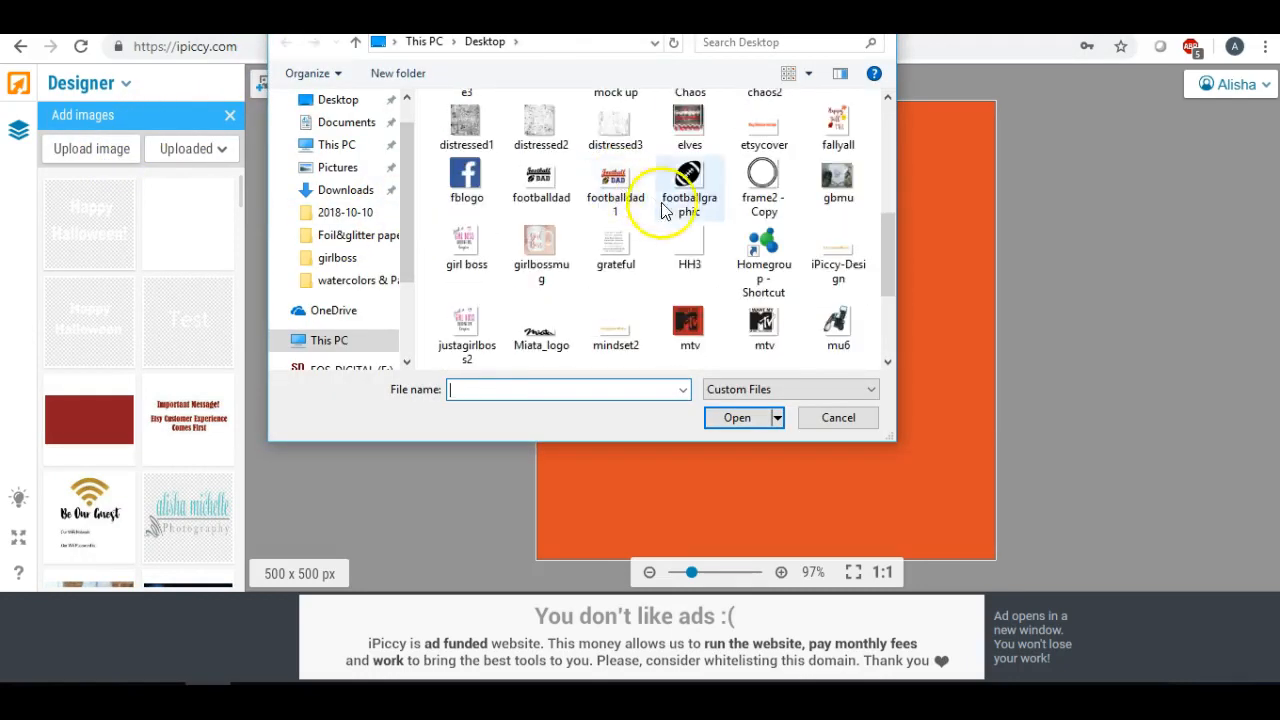
double_click(687, 246)
left_click(167, 199)
left_click_drag(88, 211, 703, 252)
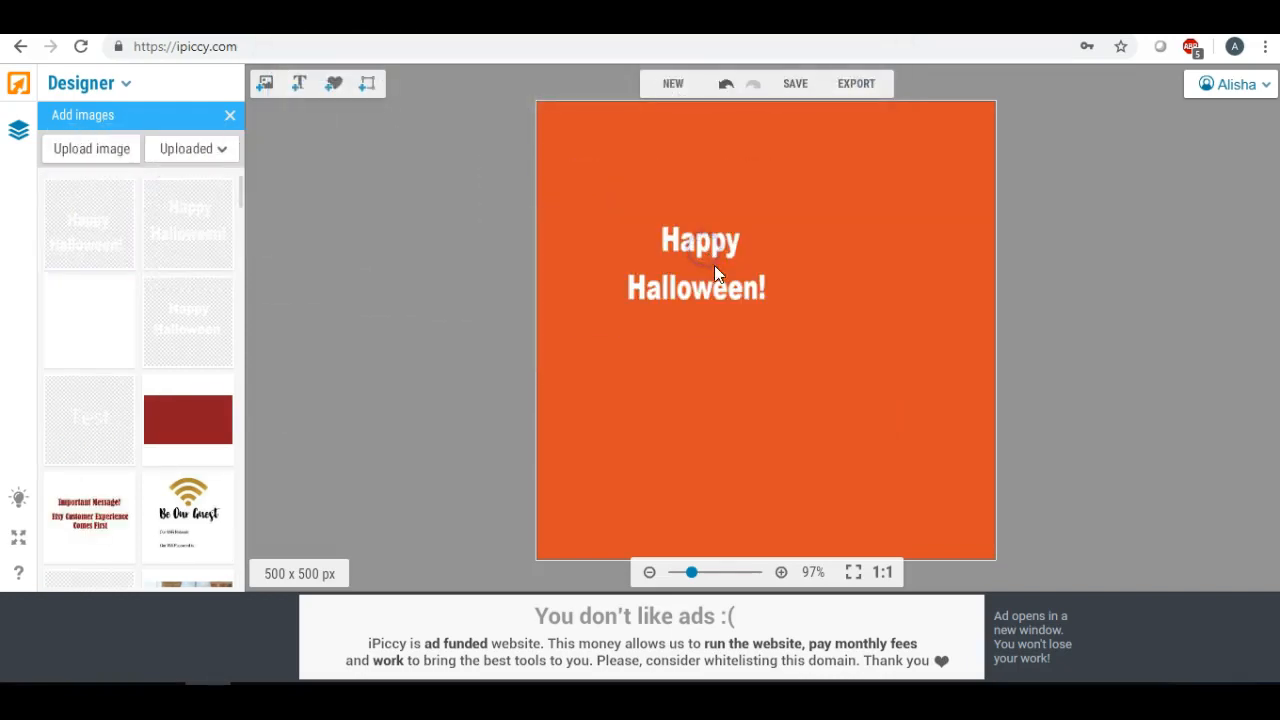
Enlarge the HH3 text image to nearly fill the canvas width and center it on the orange background.
left_click(701, 262)
left_click_drag(779, 352, 1028, 563)
left_click_drag(808, 413, 749, 310)
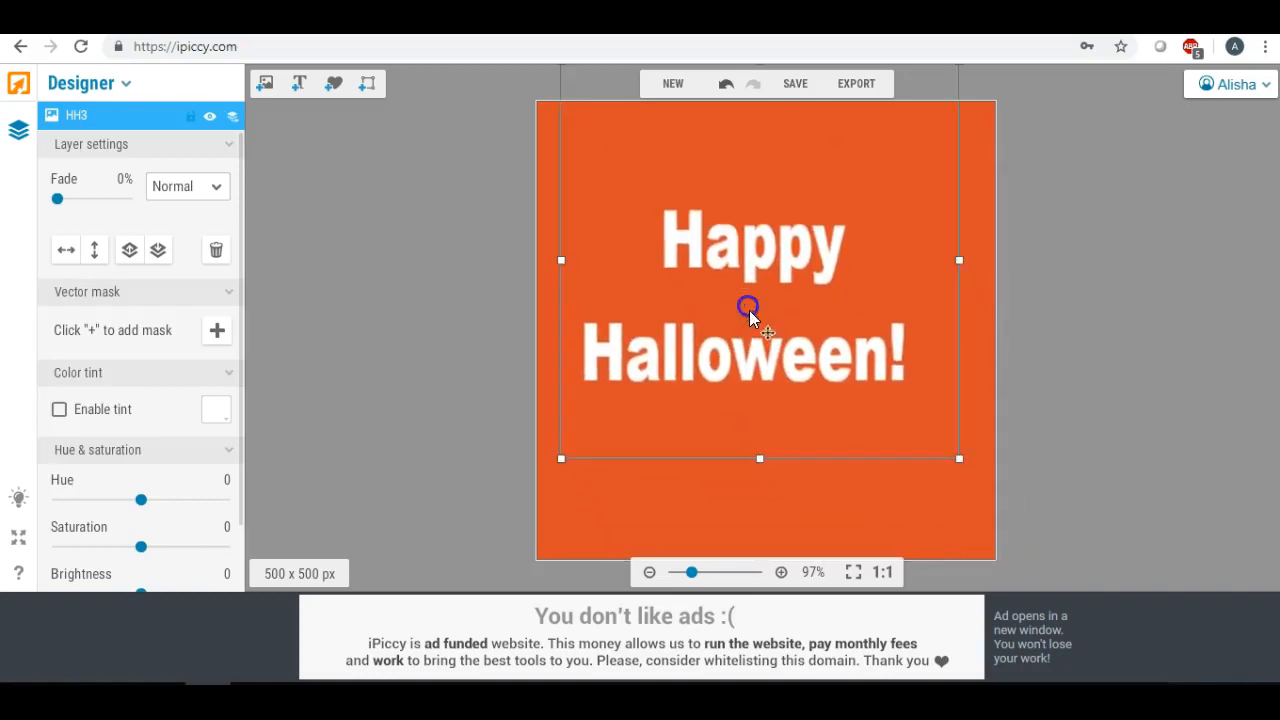
left_click_drag(955, 457, 1042, 522)
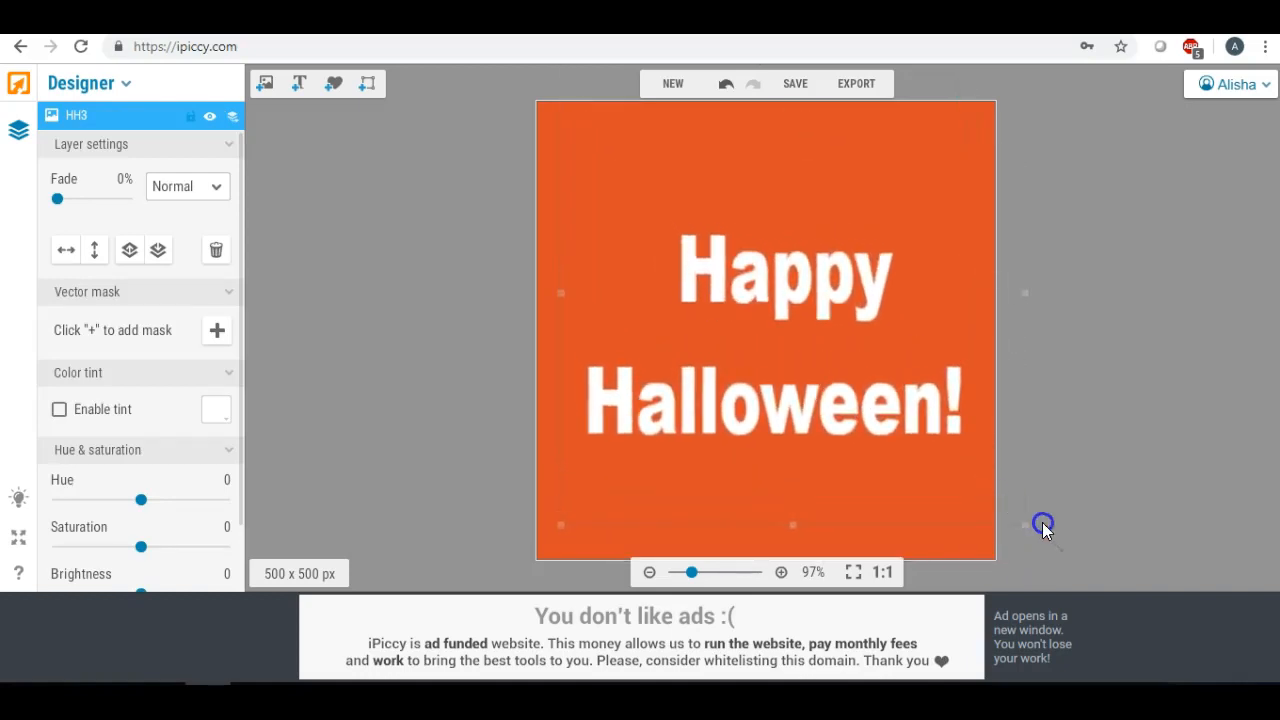
left_click_drag(816, 378, 805, 381)
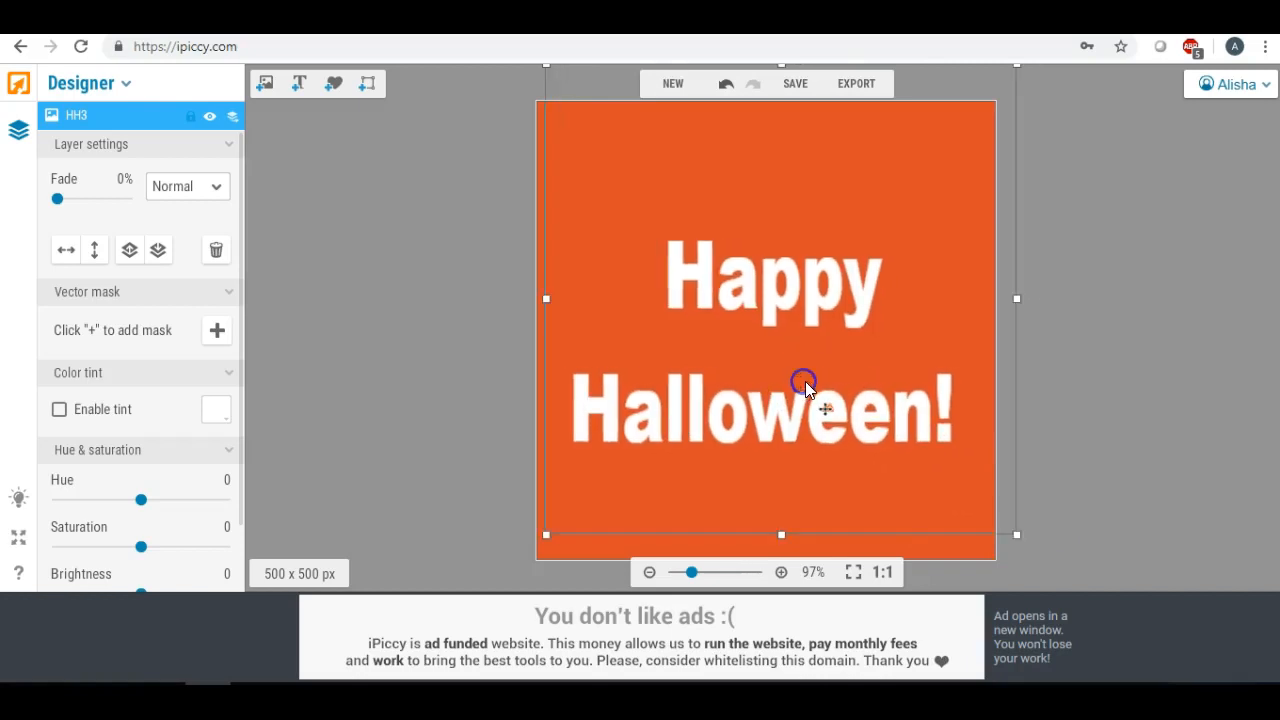
left_click(388, 314)
mouse_move(723, 318)
left_mouse_down()
mouse_move(745, 293)
mouse_move(724, 297)
left_mouse_up()
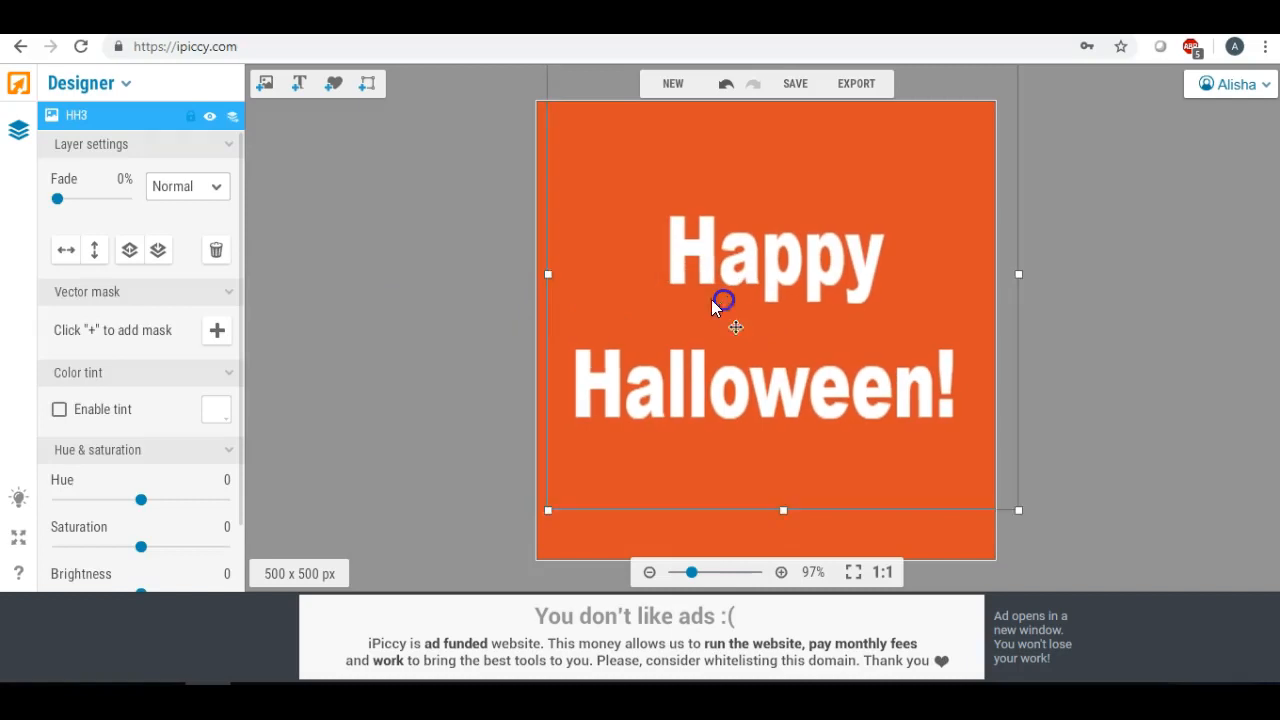
left_click(392, 298)
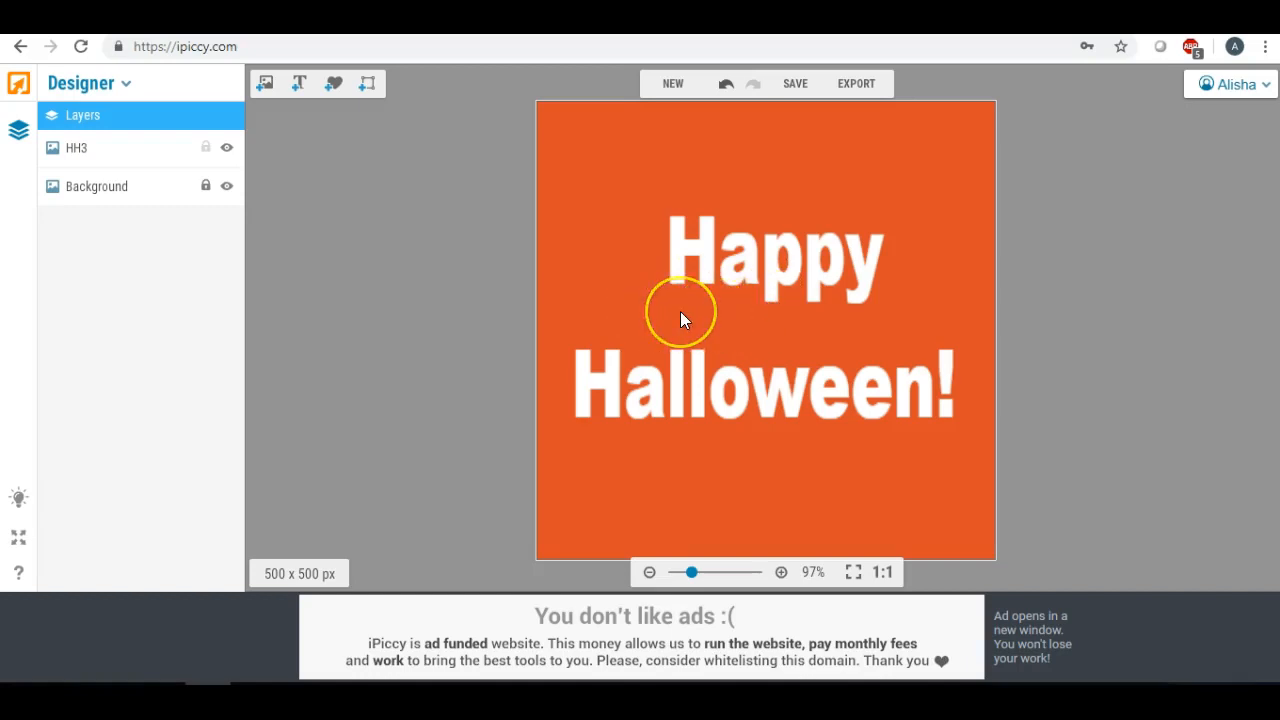
Start saving the design to the computer as a .jpg image named HH at Highest quality.
left_click(792, 86)
left_click(765, 355)
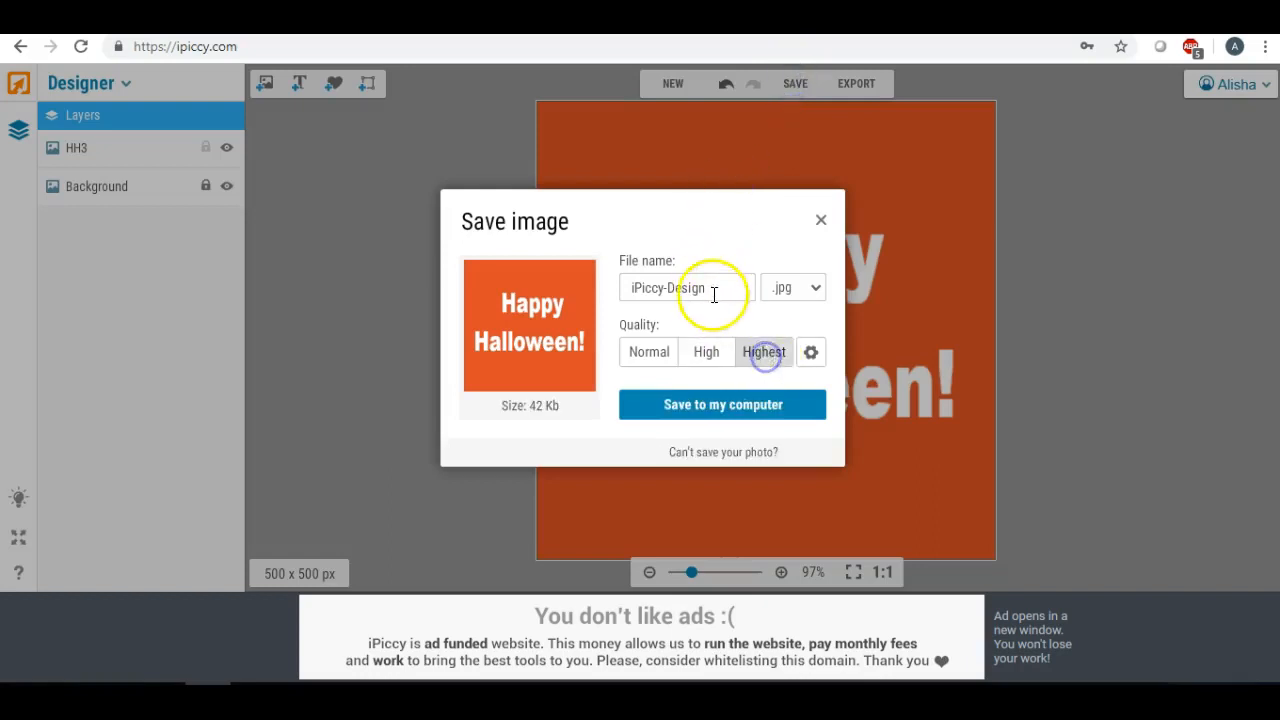
triple_click(714, 289)
type("HH")
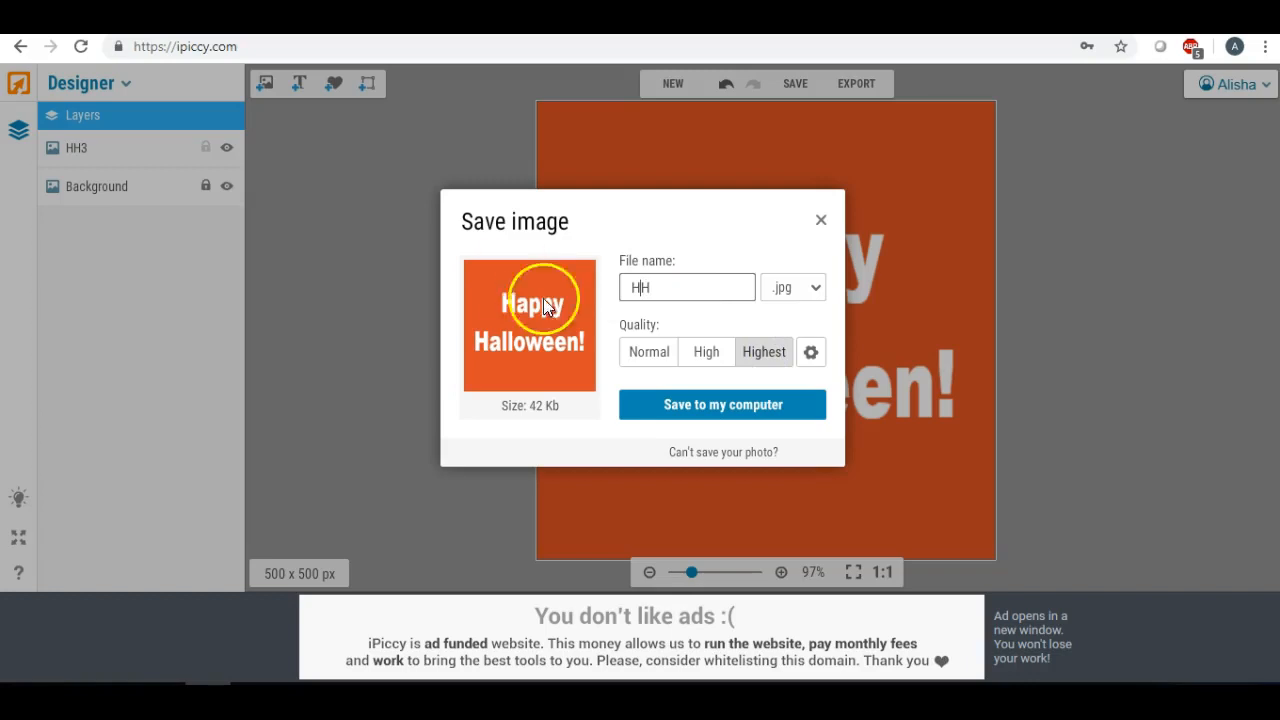
left_click(670, 404)
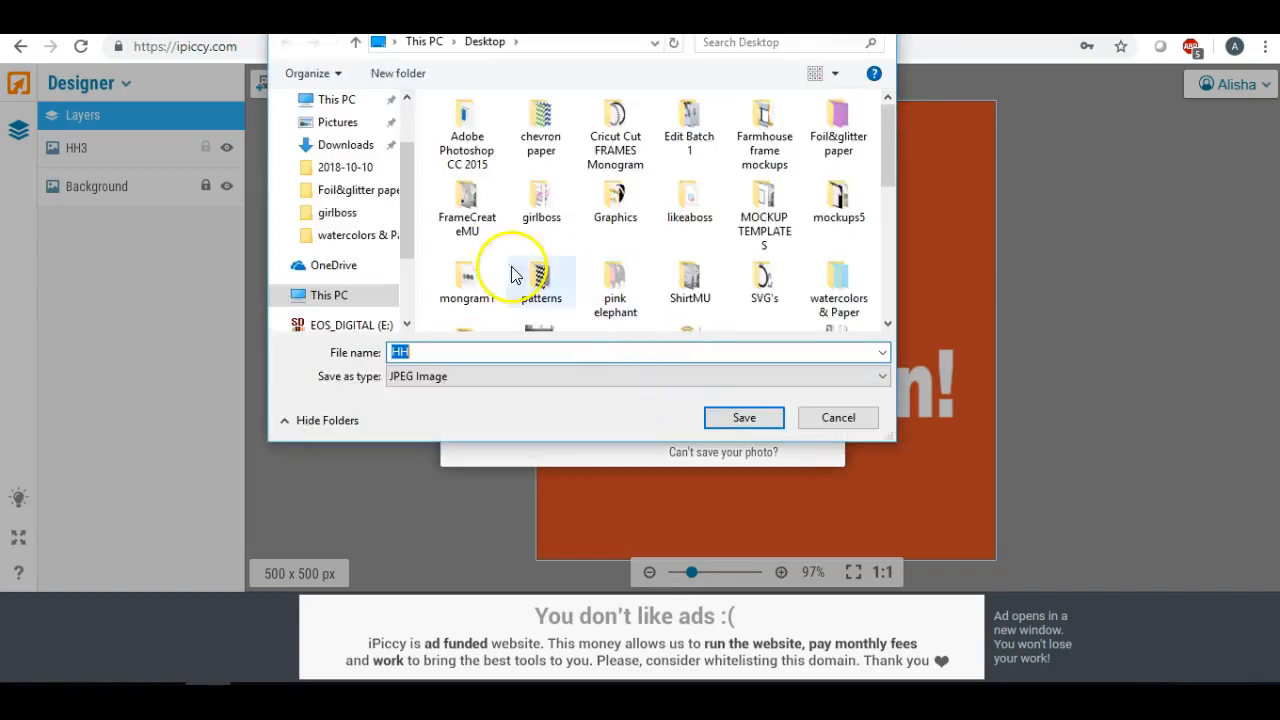
Save the HH JPEG to the Desktop and return to the design.
left_click_drag(409, 157, 409, 127)
left_click(309, 136)
left_click(741, 421)
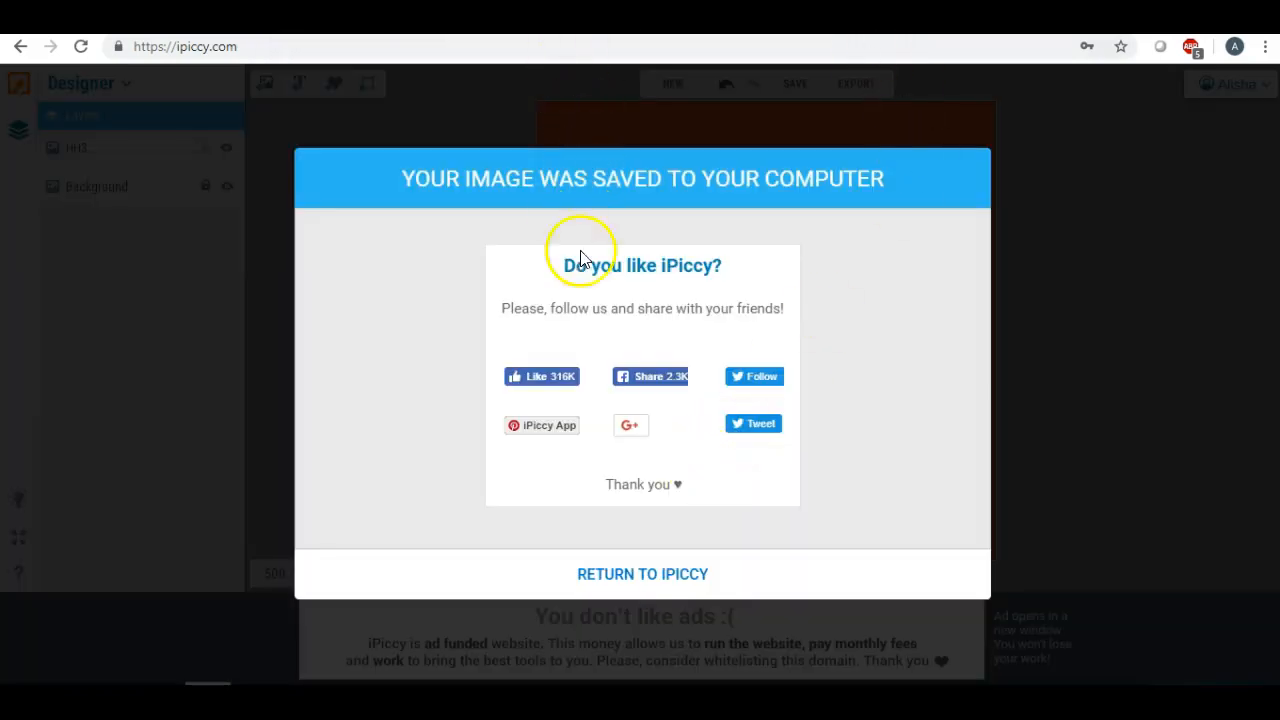
left_click(588, 572)
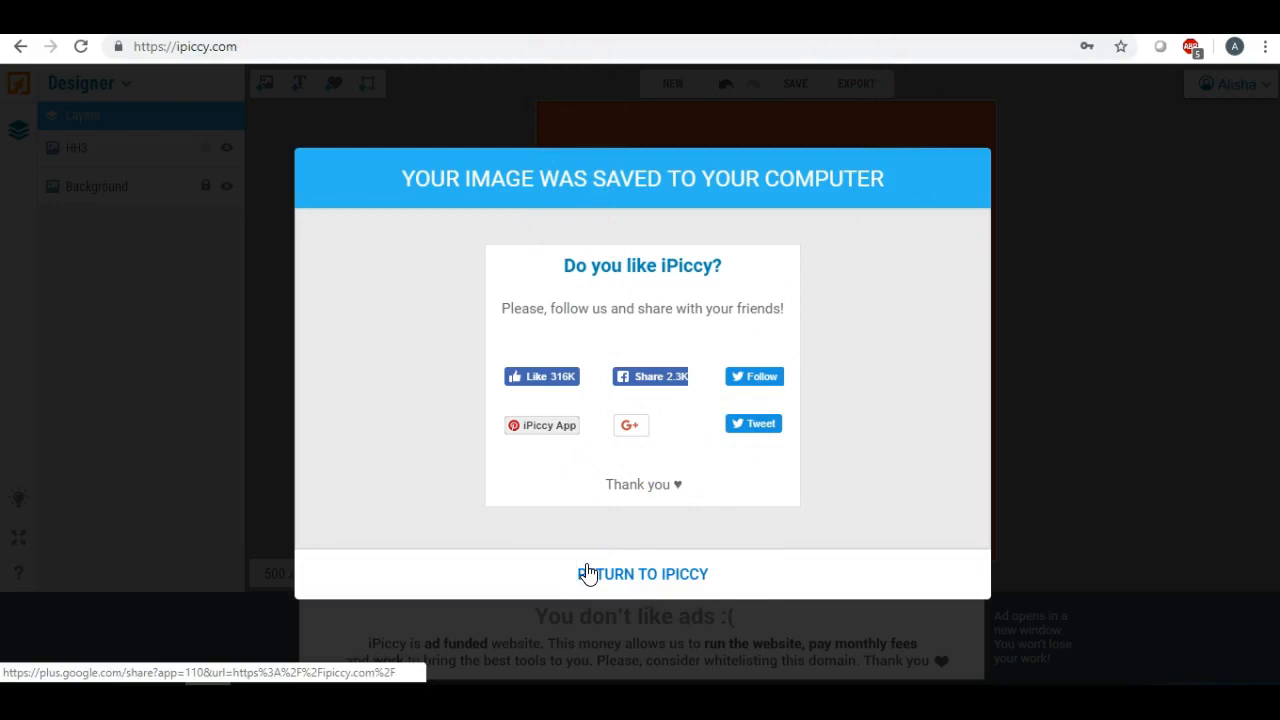
left_click(588, 575)
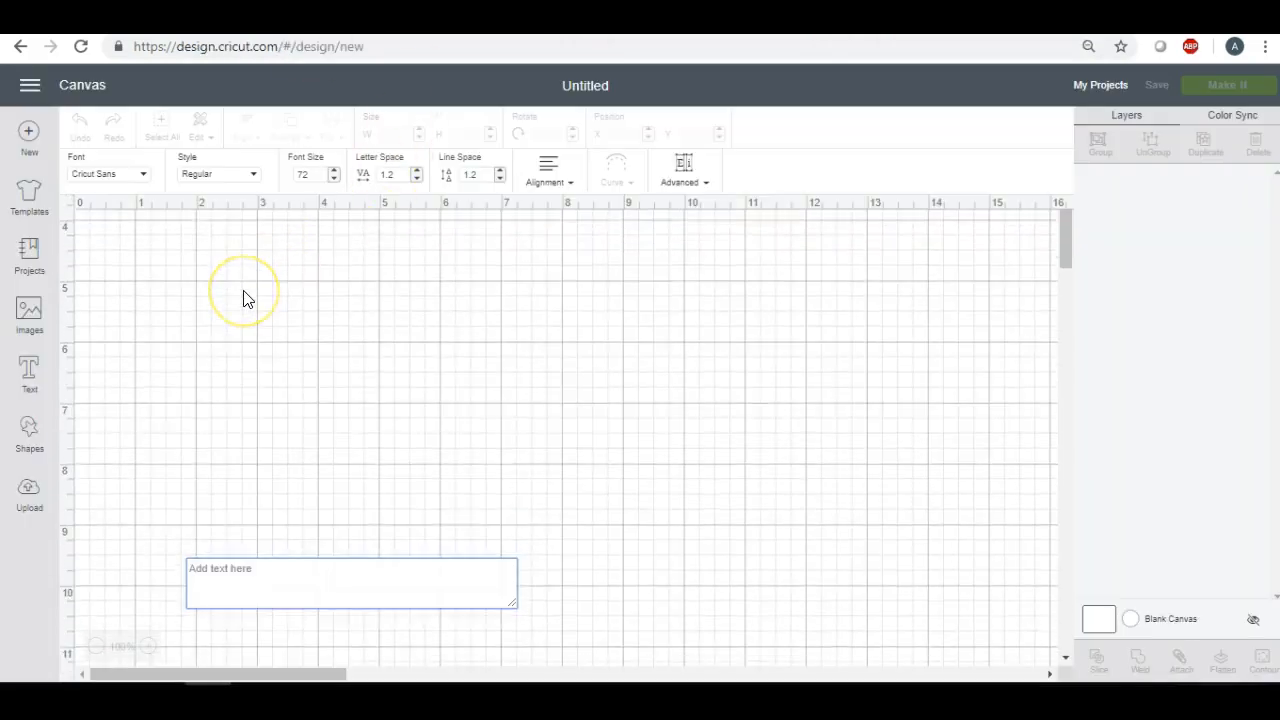
Switch to Cricut Design Space and upload the HH image from the Desktop.
left_click(26, 505)
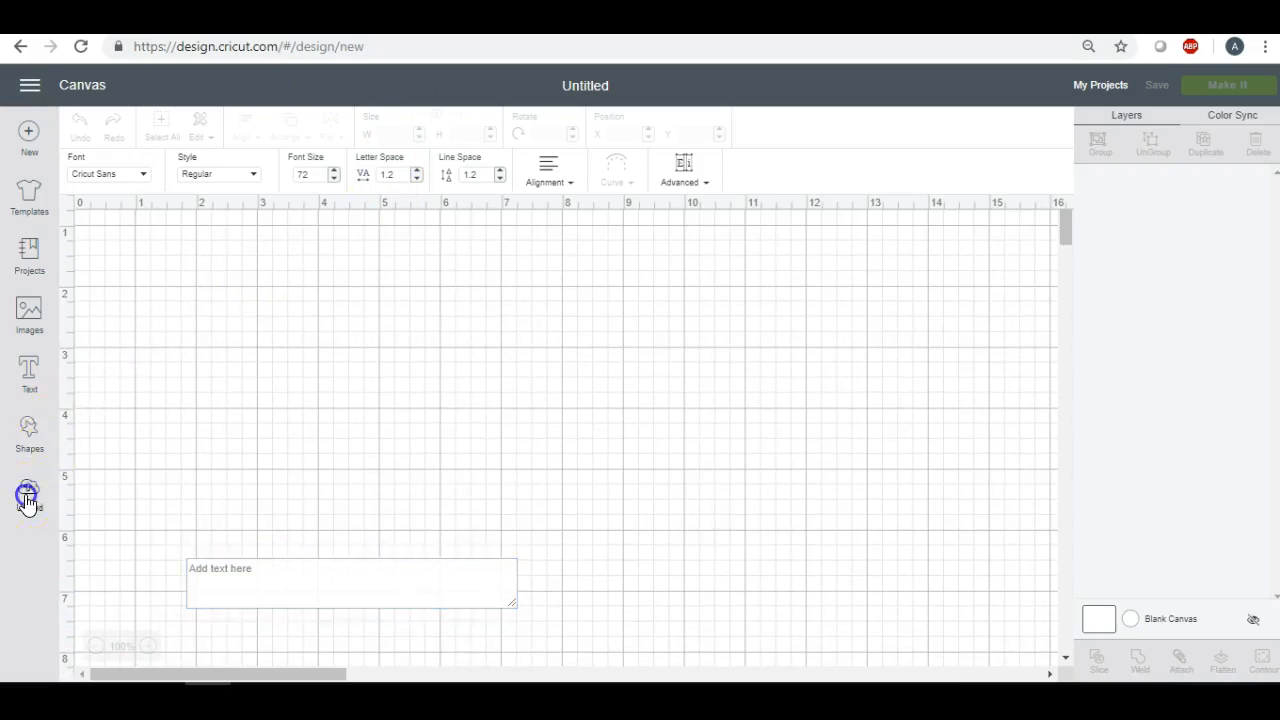
left_click(324, 352)
left_click(661, 379)
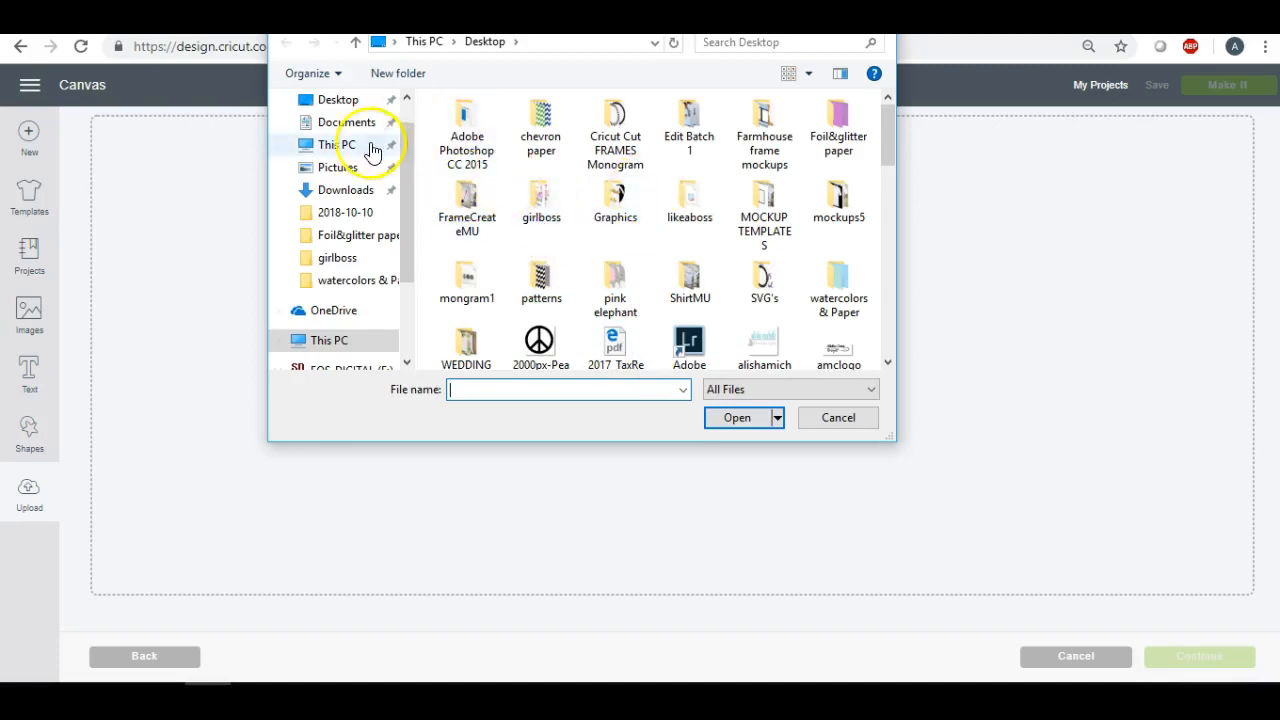
scroll(675, 206, "down", 3)
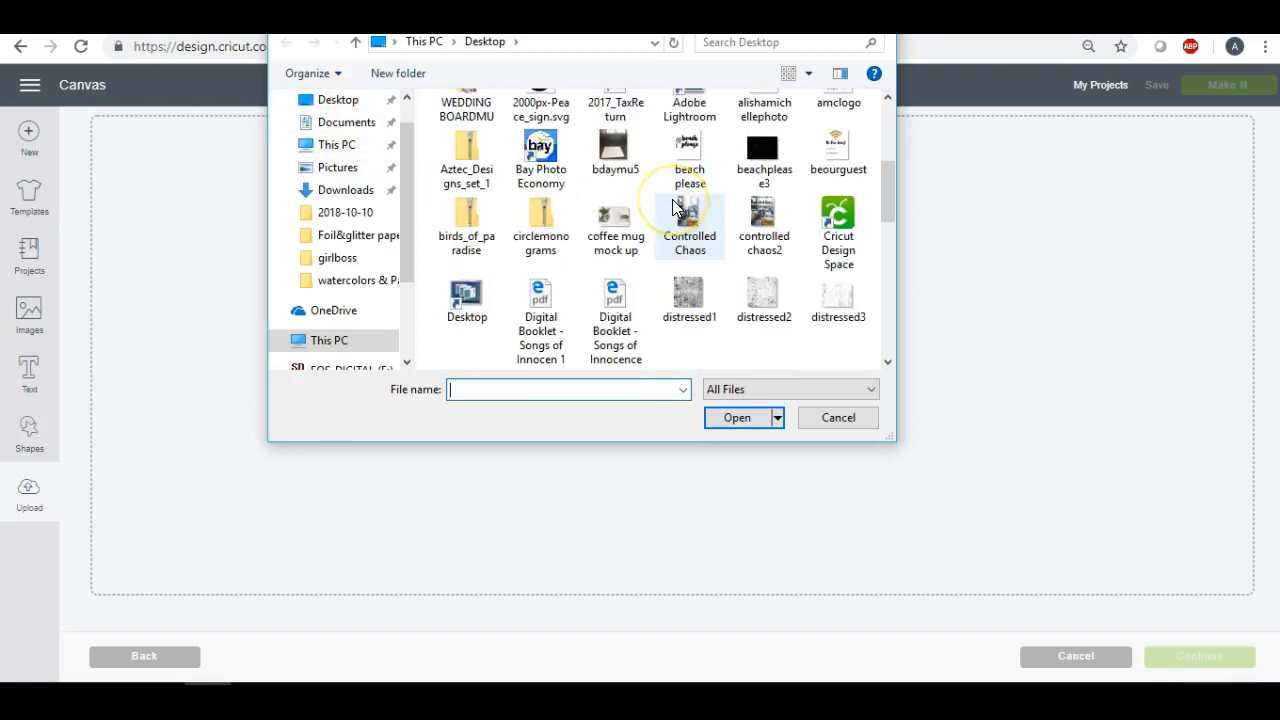
scroll(677, 206, "down", 4)
double_click(615, 240)
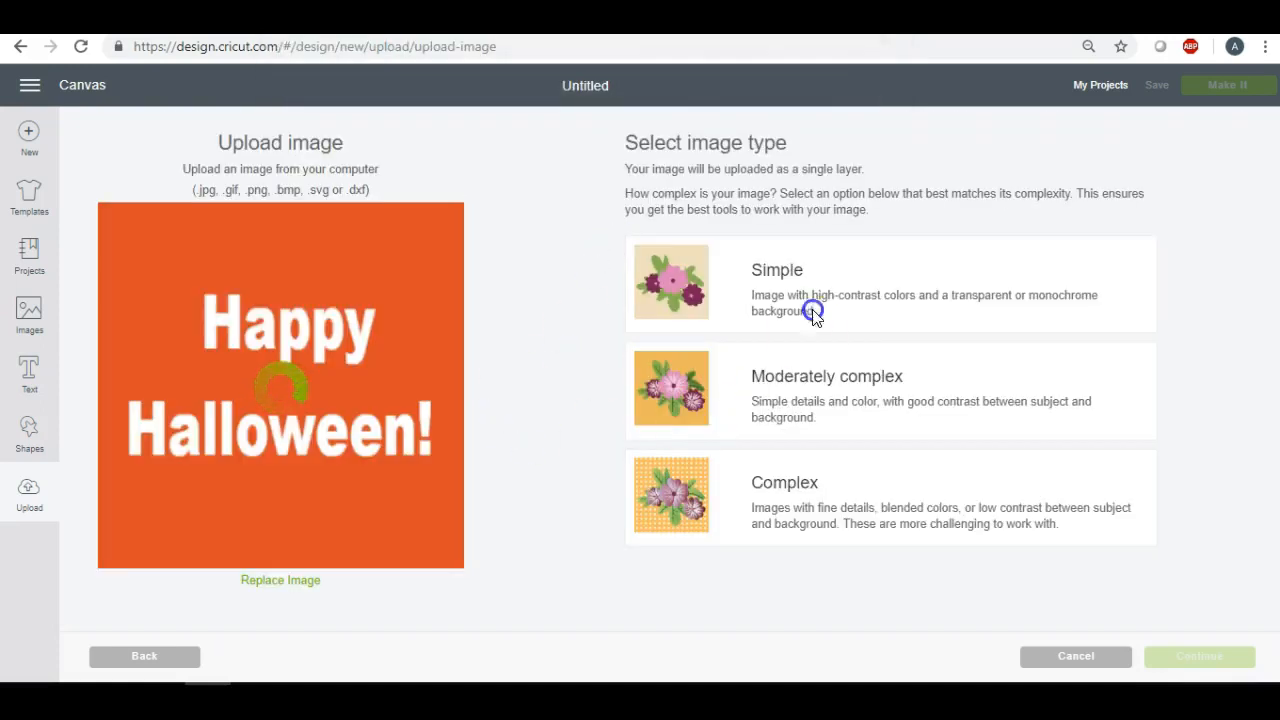
Set the image type to Simple, keep the orange background, and save HH as a print then cut image.
left_click(812, 313)
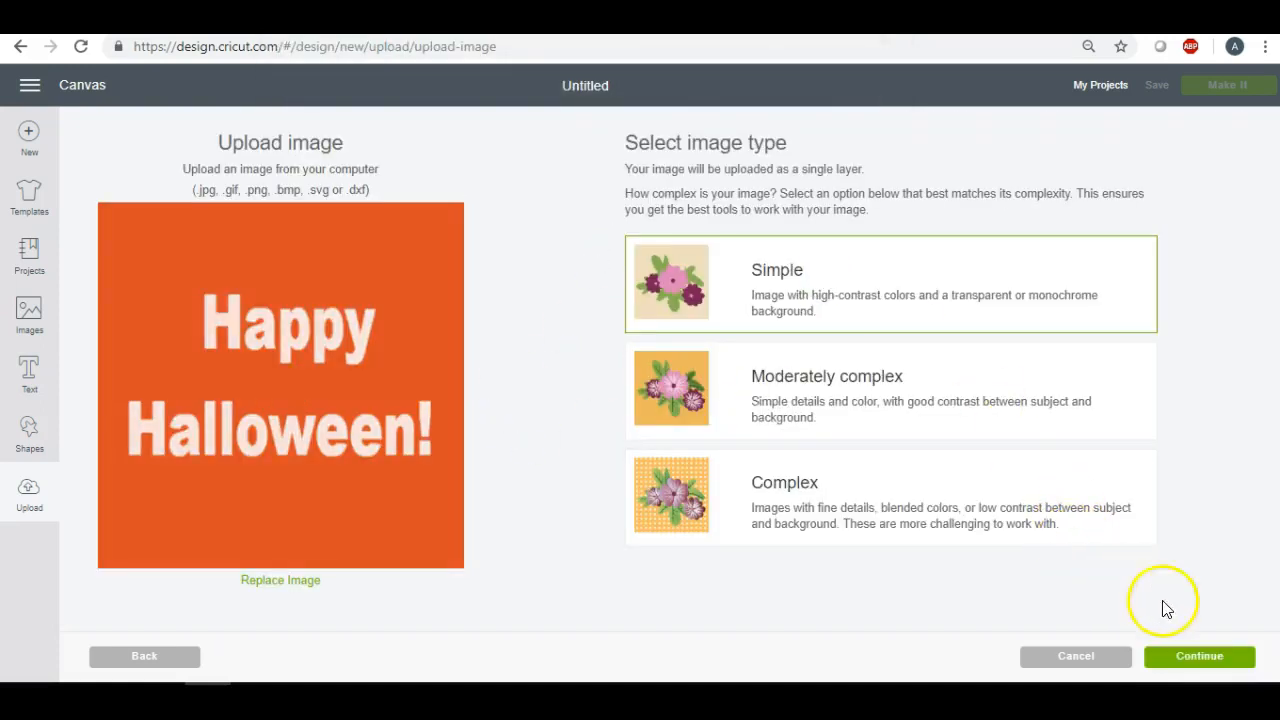
left_click(1193, 666)
left_click(1192, 664)
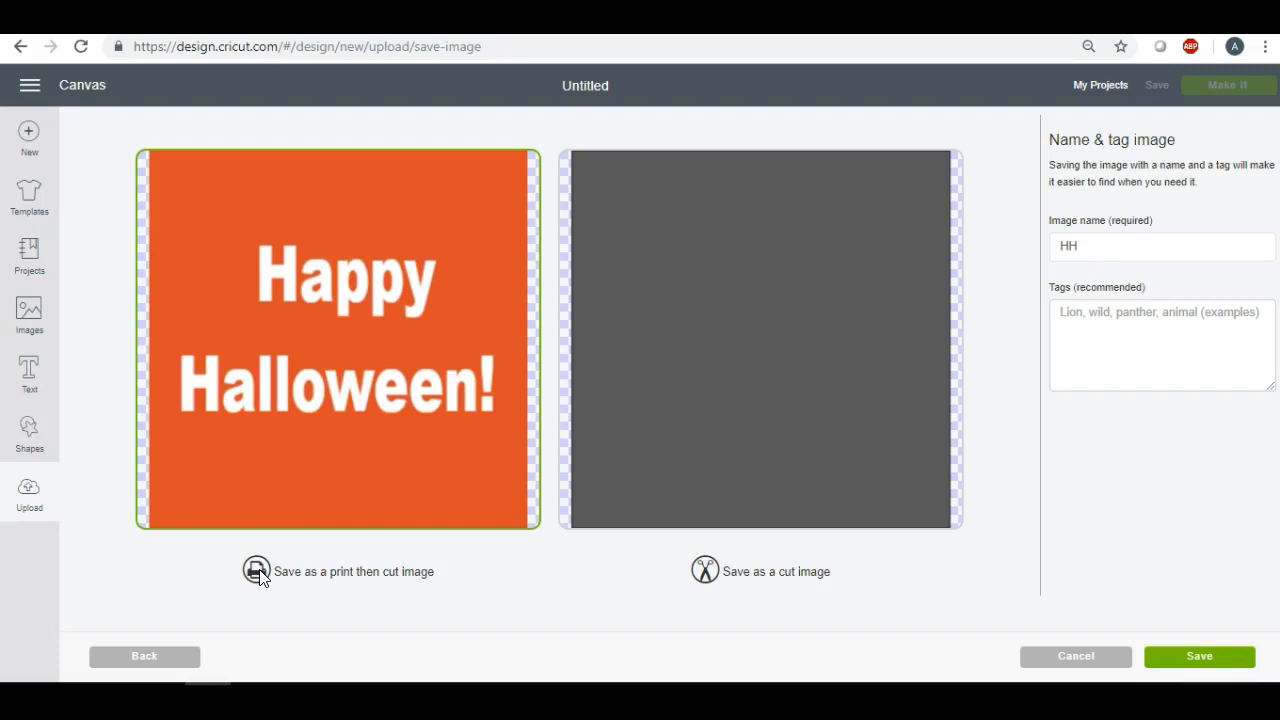
left_click(1209, 659)
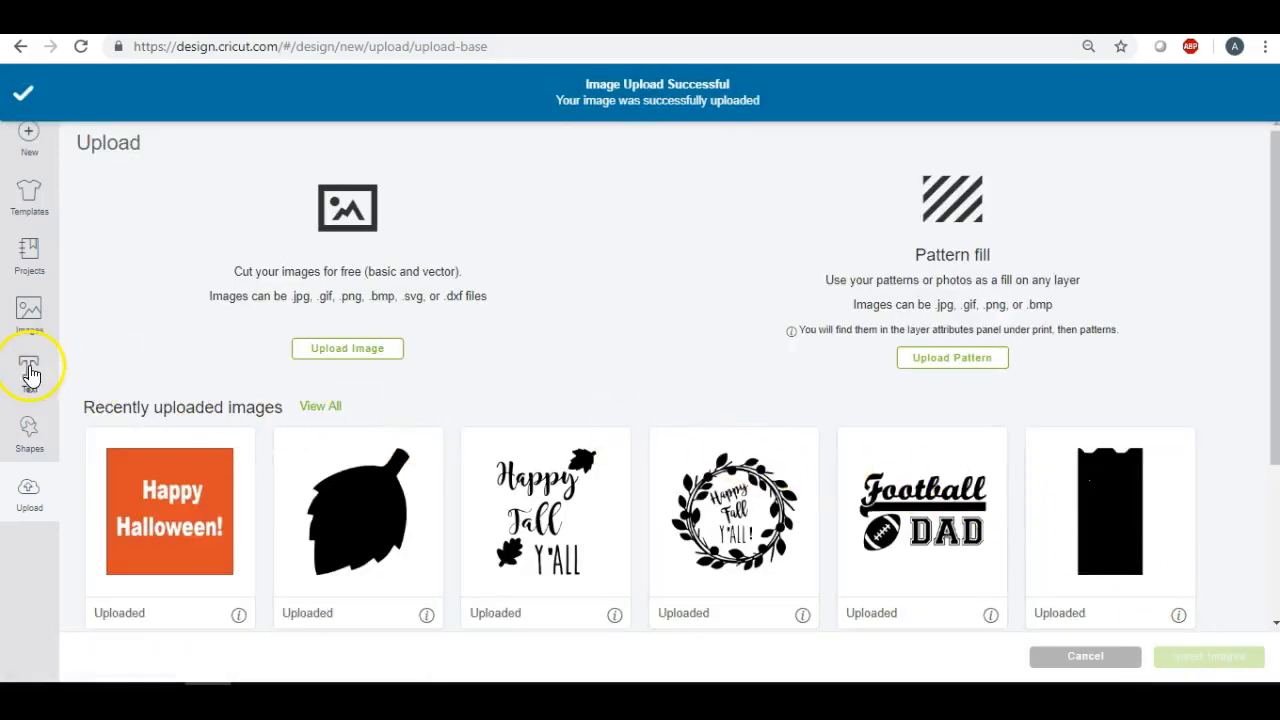
Insert the uploaded Happy Halloween! image into the canvas and enlarge it to about 6.319 in square.
left_click(145, 560)
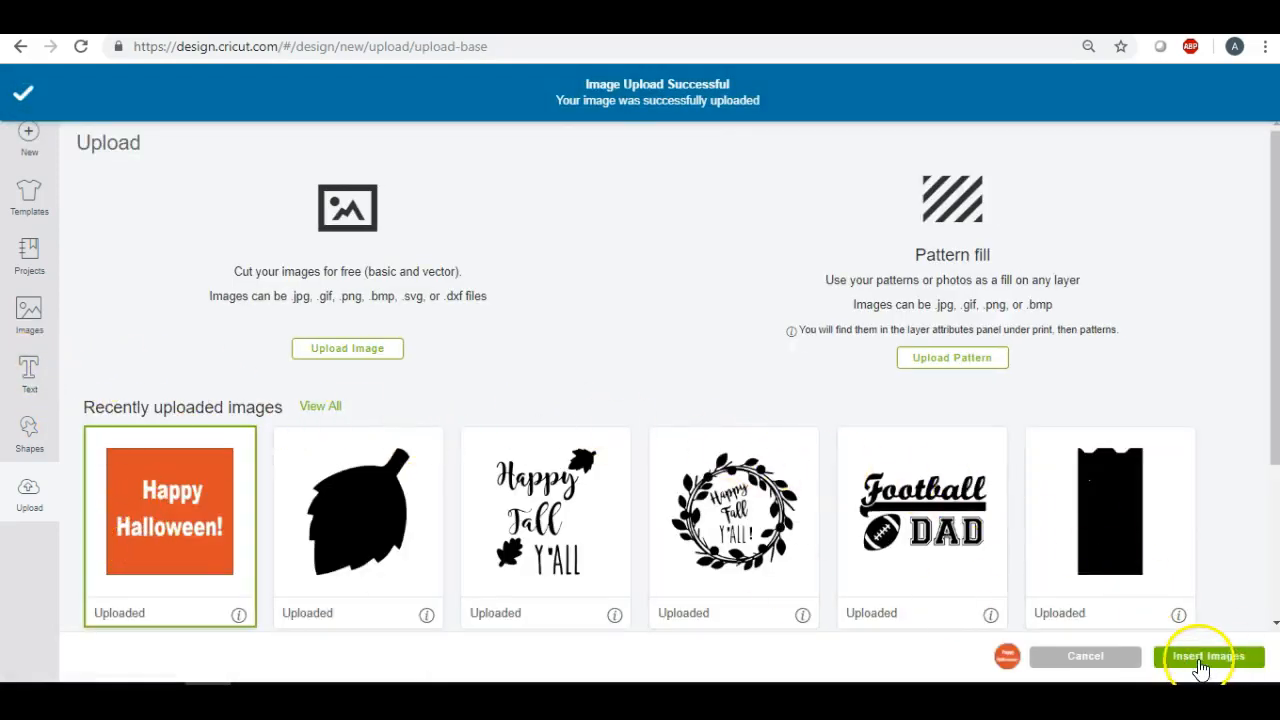
left_click(1200, 660)
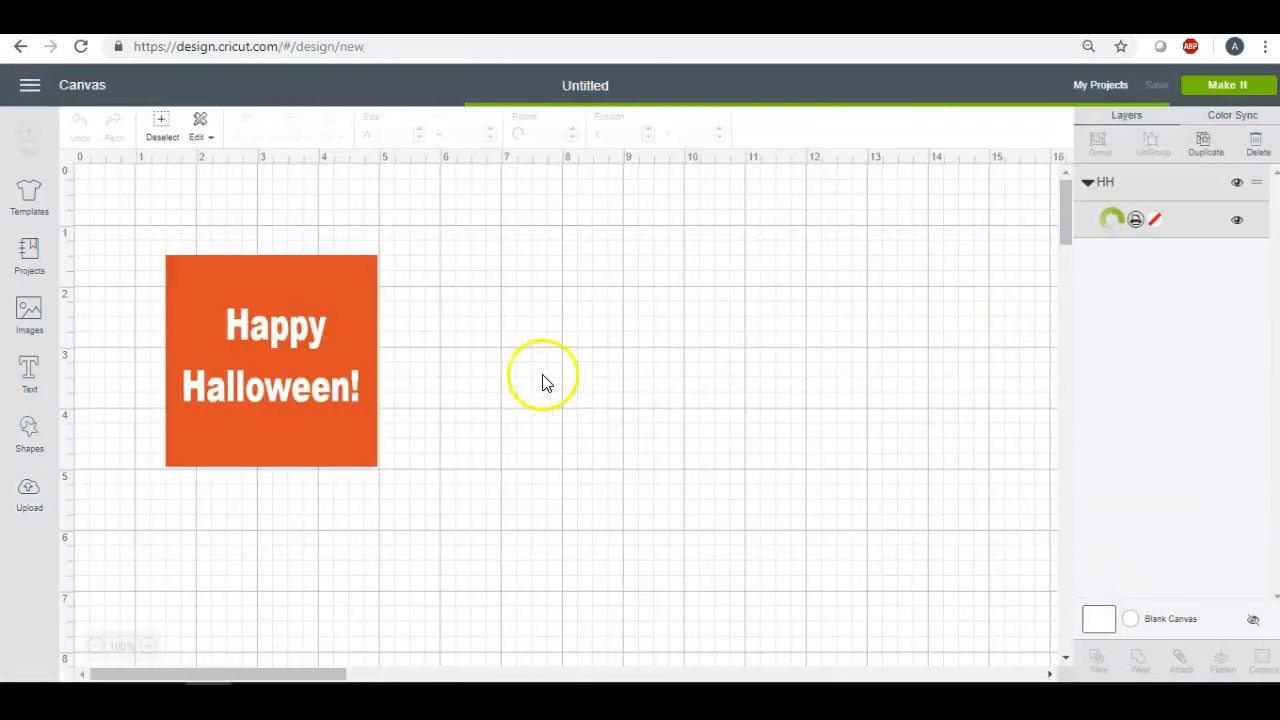
left_click_drag(380, 328, 547, 330)
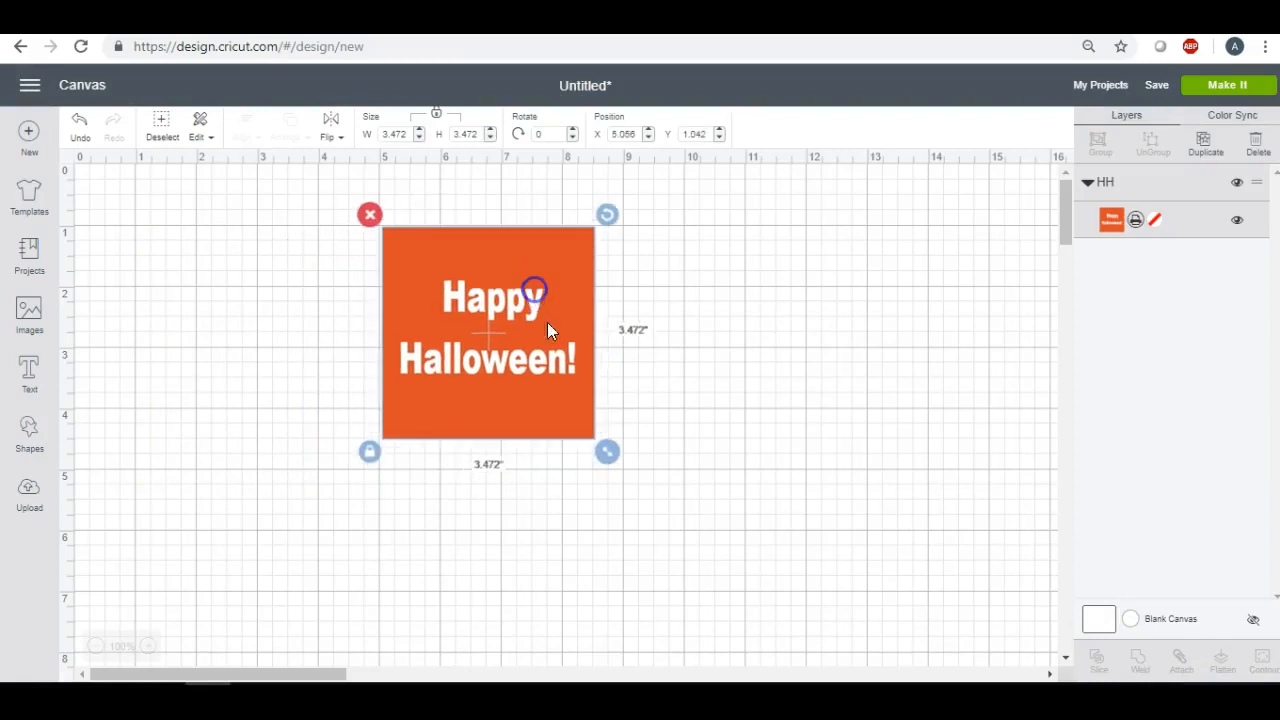
left_click_drag(608, 450, 773, 617)
left_click(889, 416)
left_click_drag(441, 282, 374, 257)
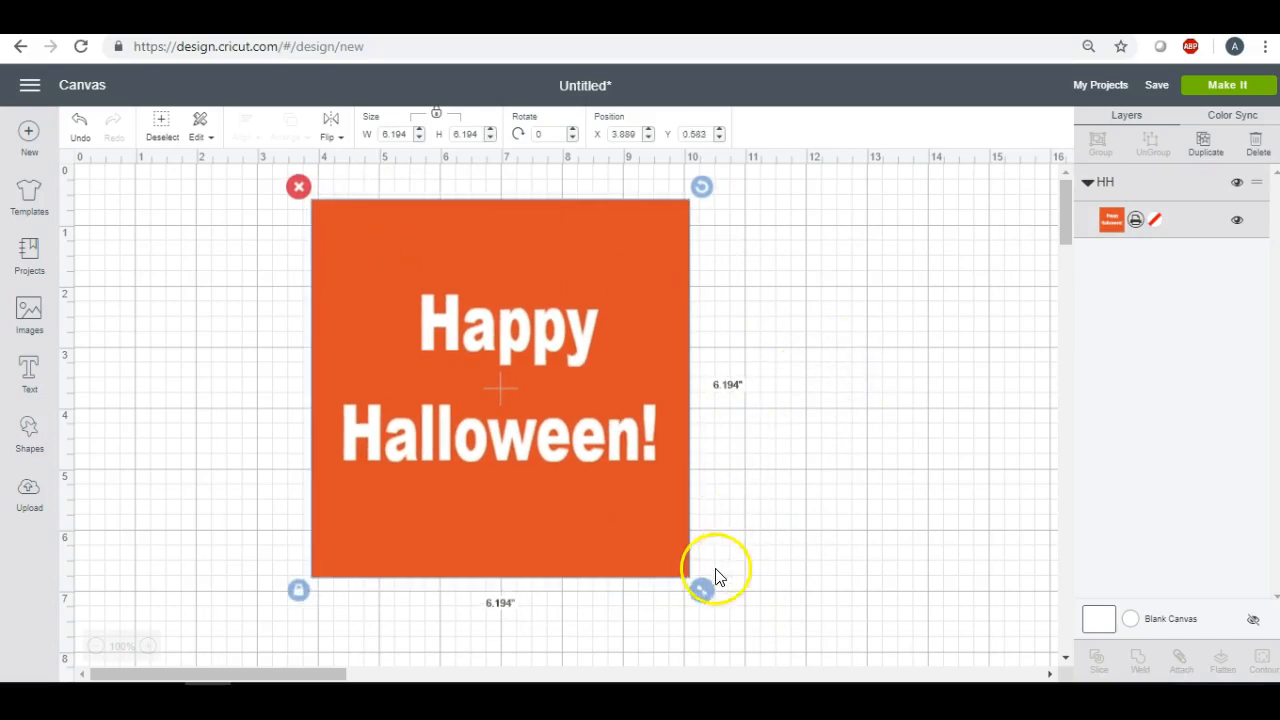
left_click_drag(706, 590, 710, 598)
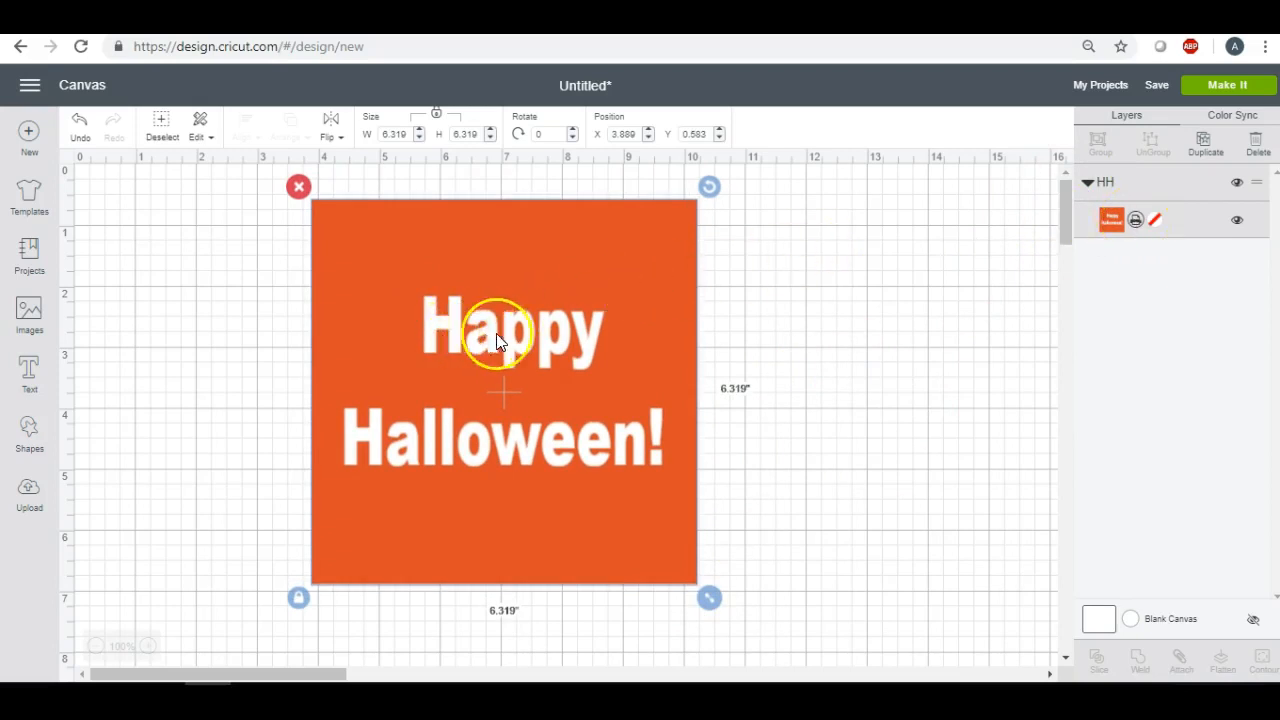
Try white and orange (#ED7122) as the print fill color of the HH layer.
left_click(1157, 221)
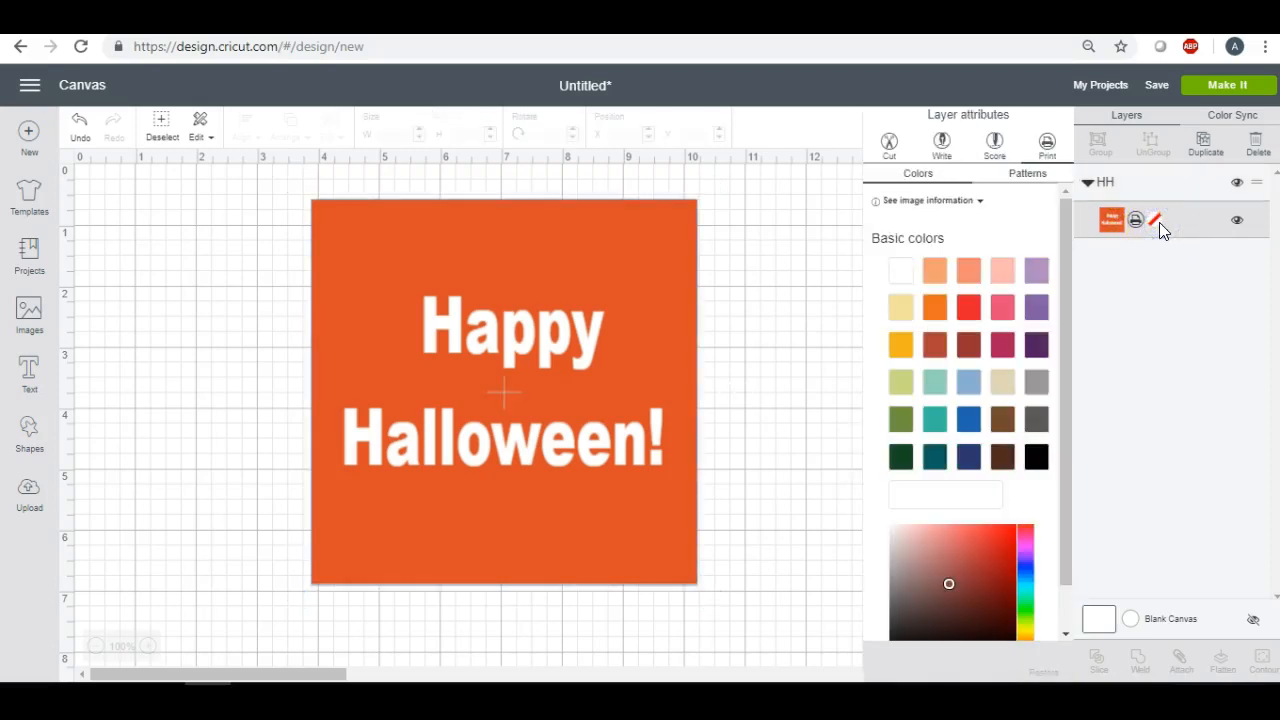
left_click(902, 279)
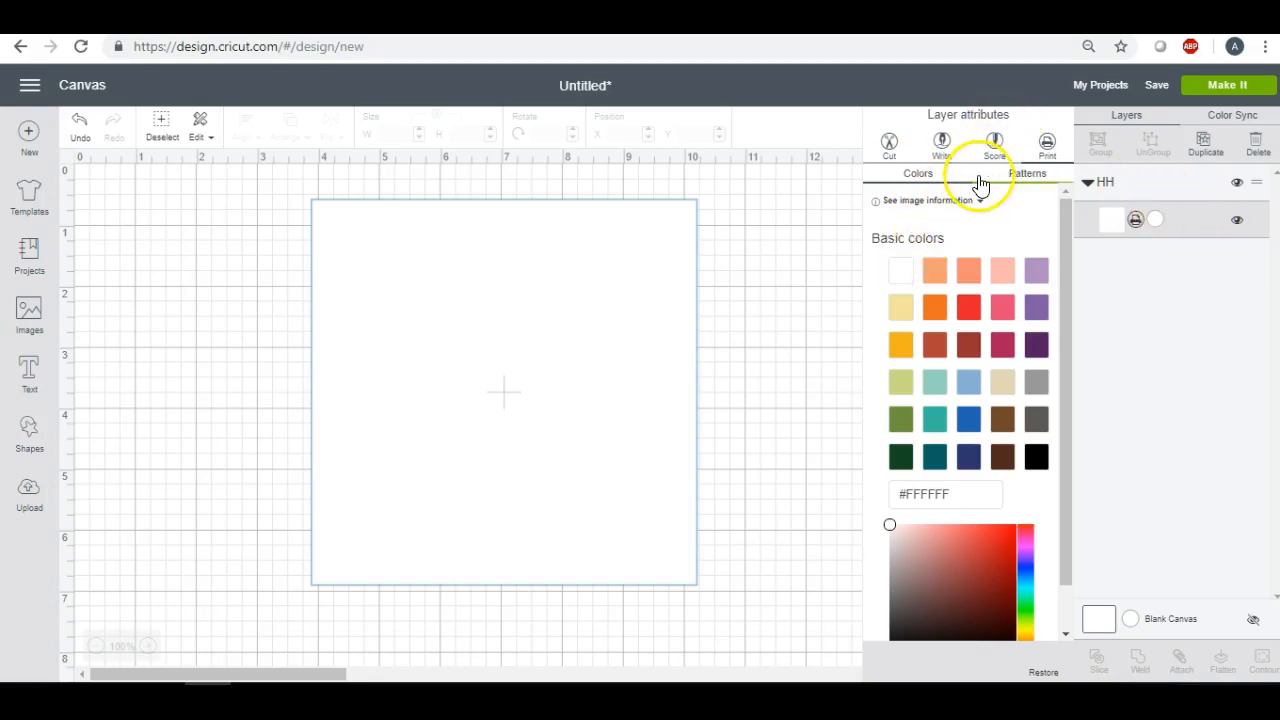
left_click(935, 310)
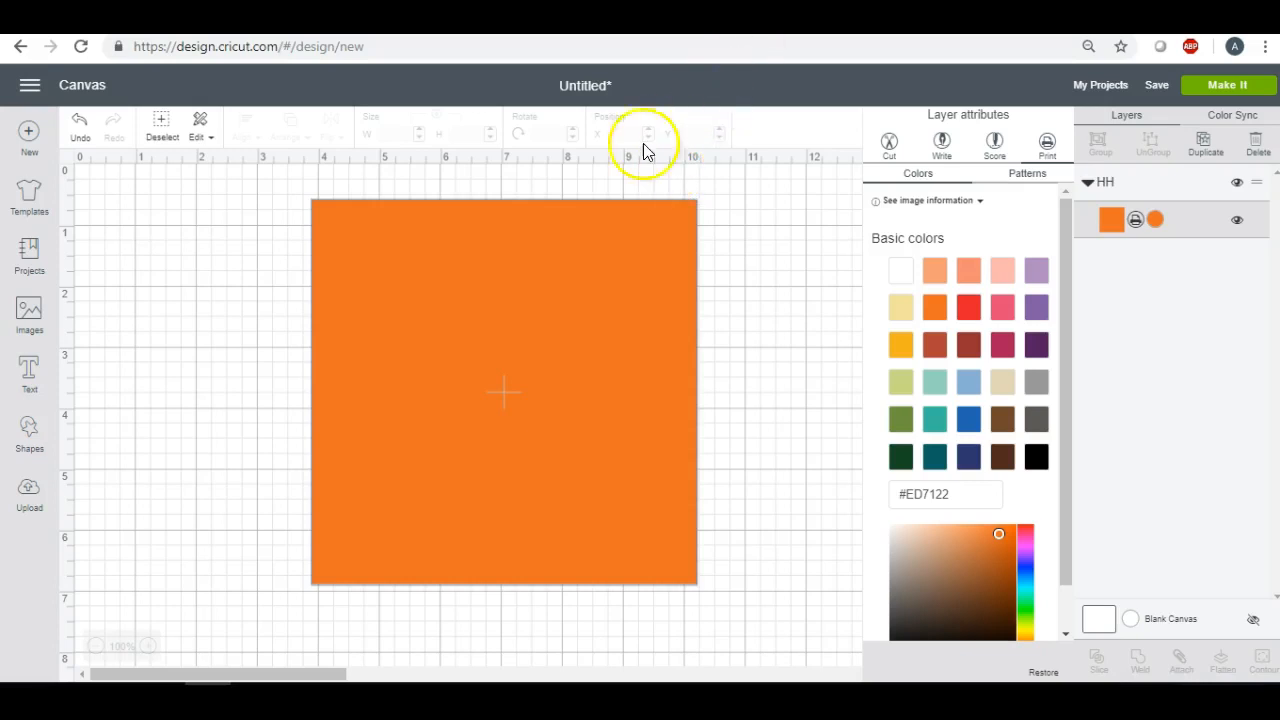
Go back through the upload pages and start a new project, replacing the unsaved one.
left_click(20, 46)
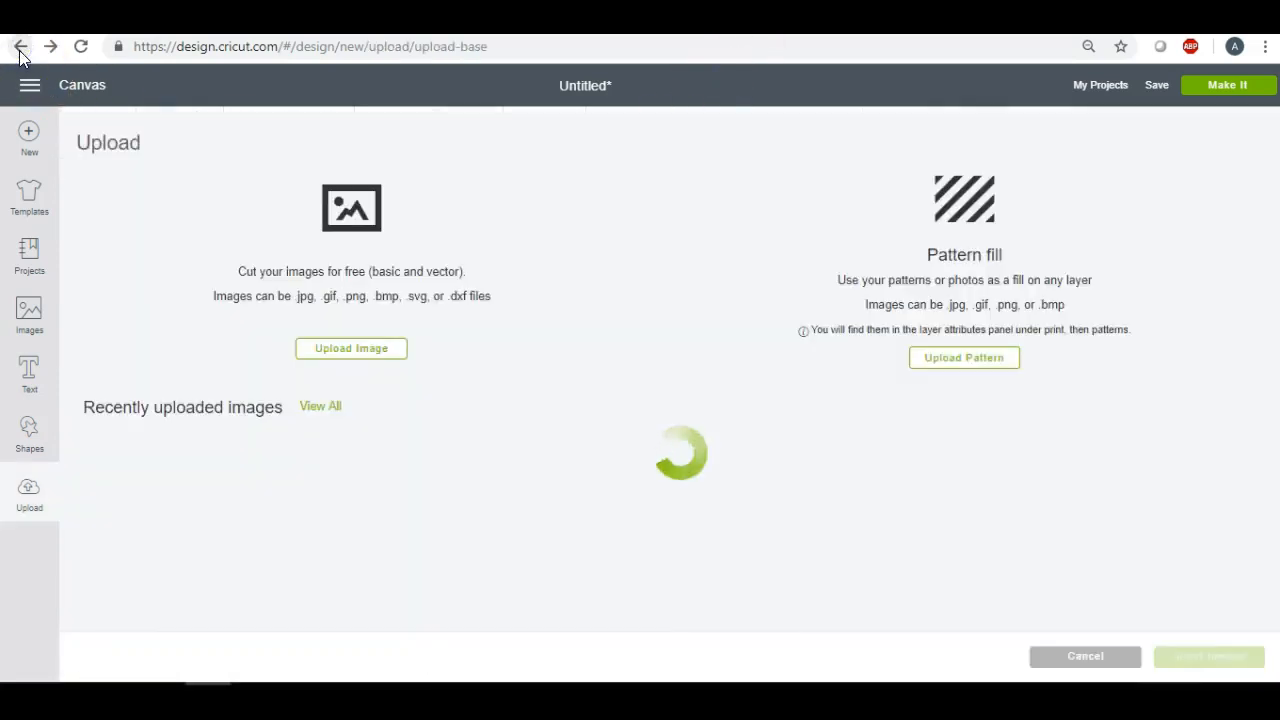
left_click(20, 46)
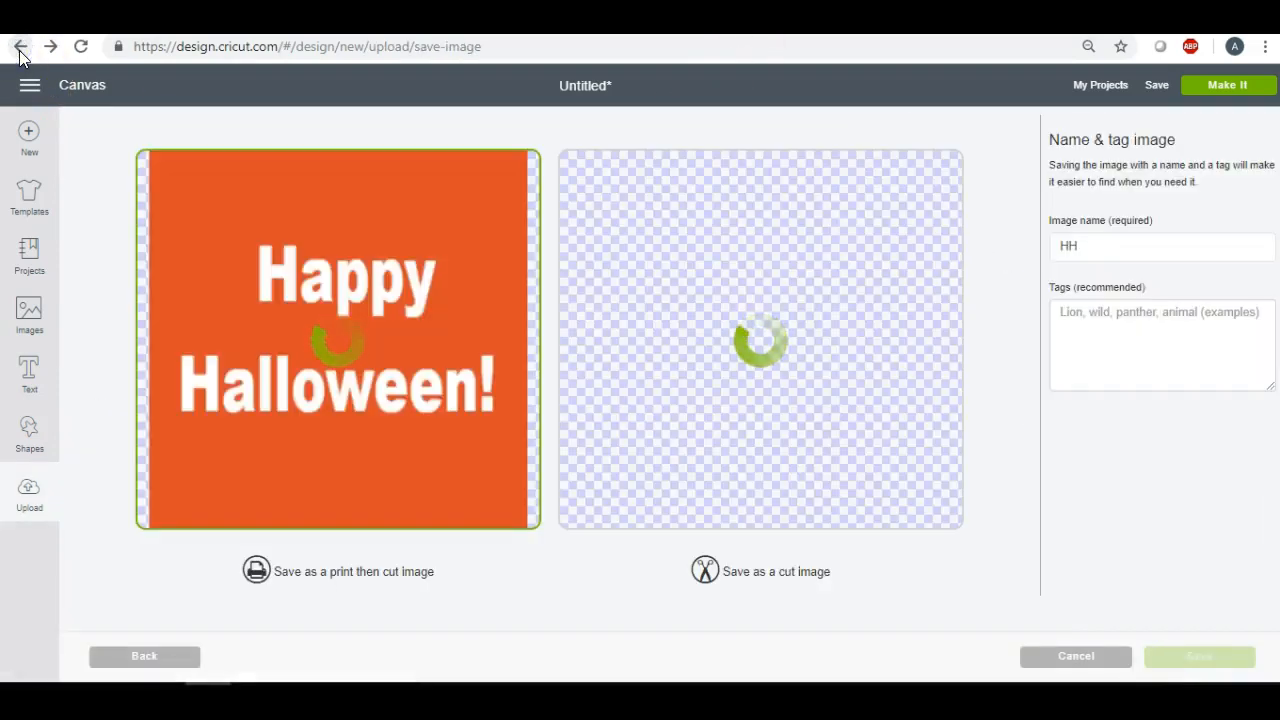
left_click(20, 46)
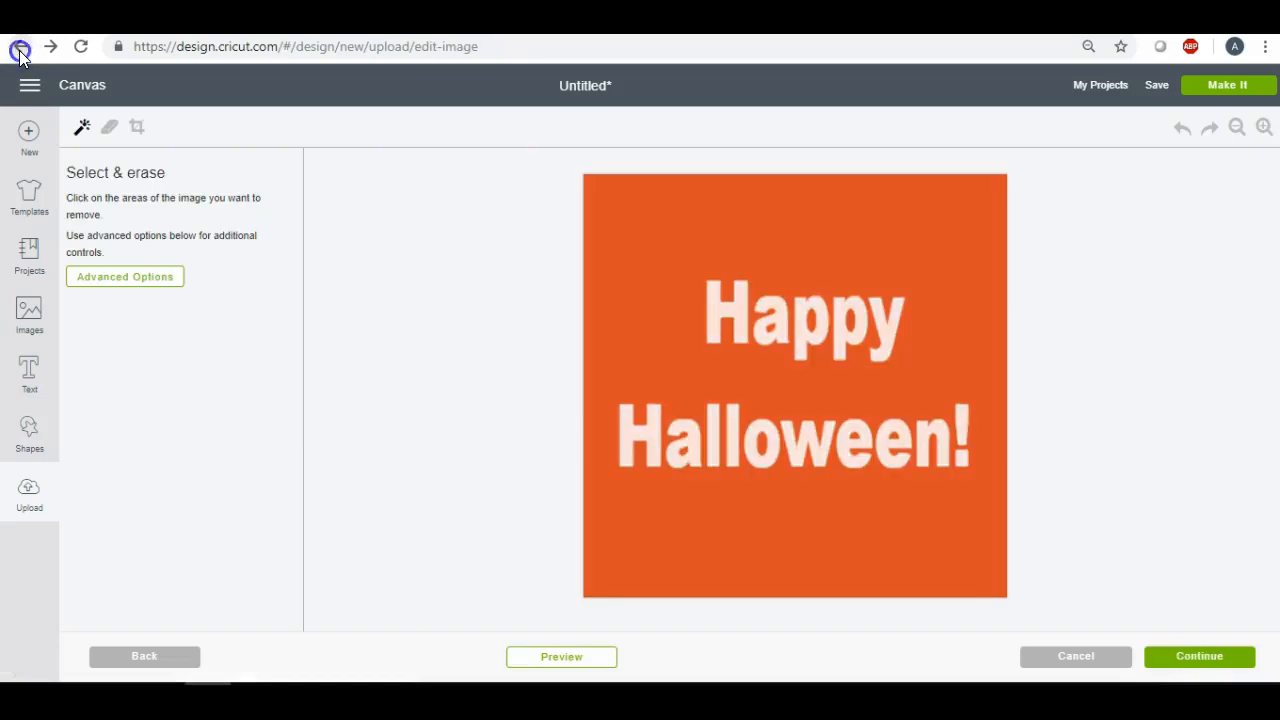
left_click(20, 46)
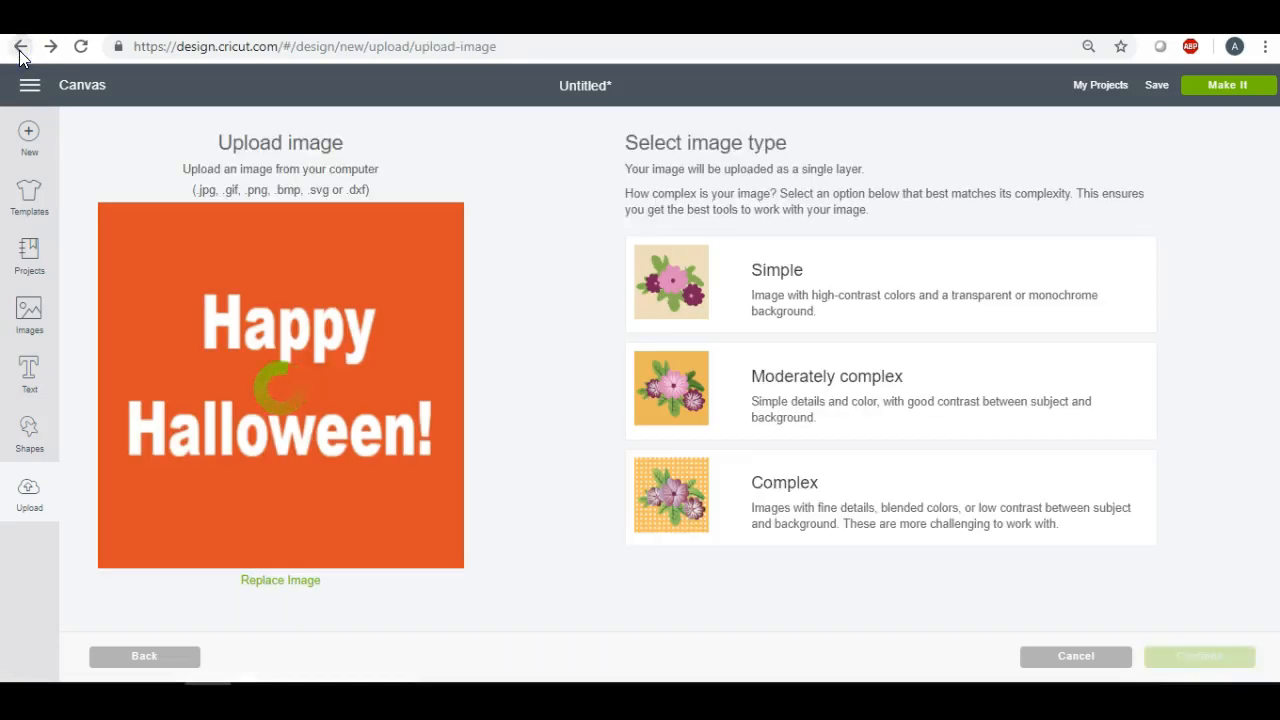
left_click(20, 46)
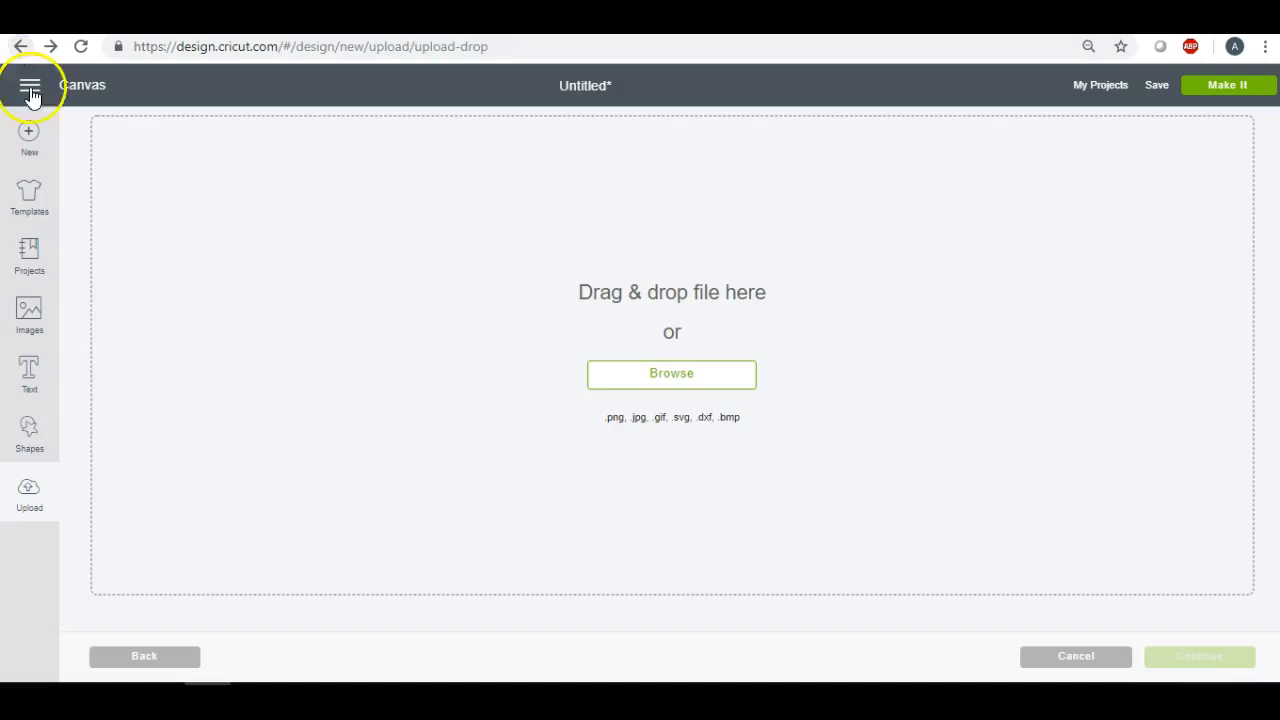
left_click(27, 137)
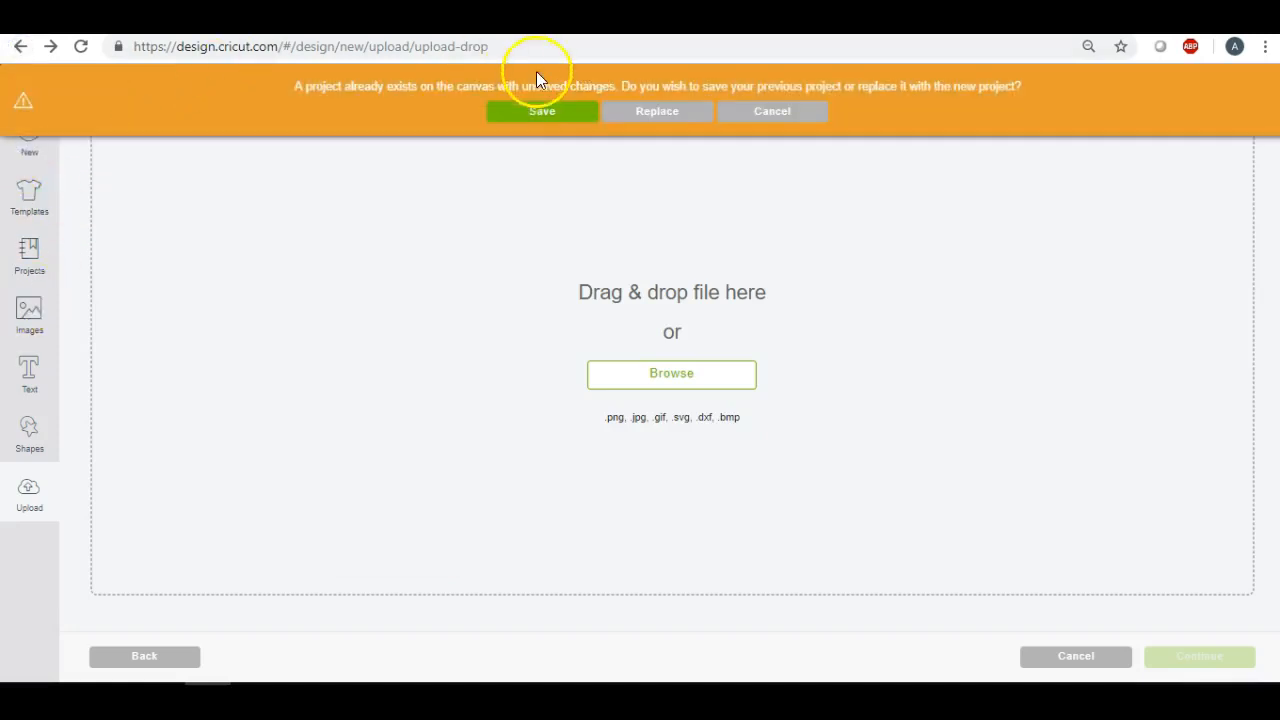
left_click(657, 118)
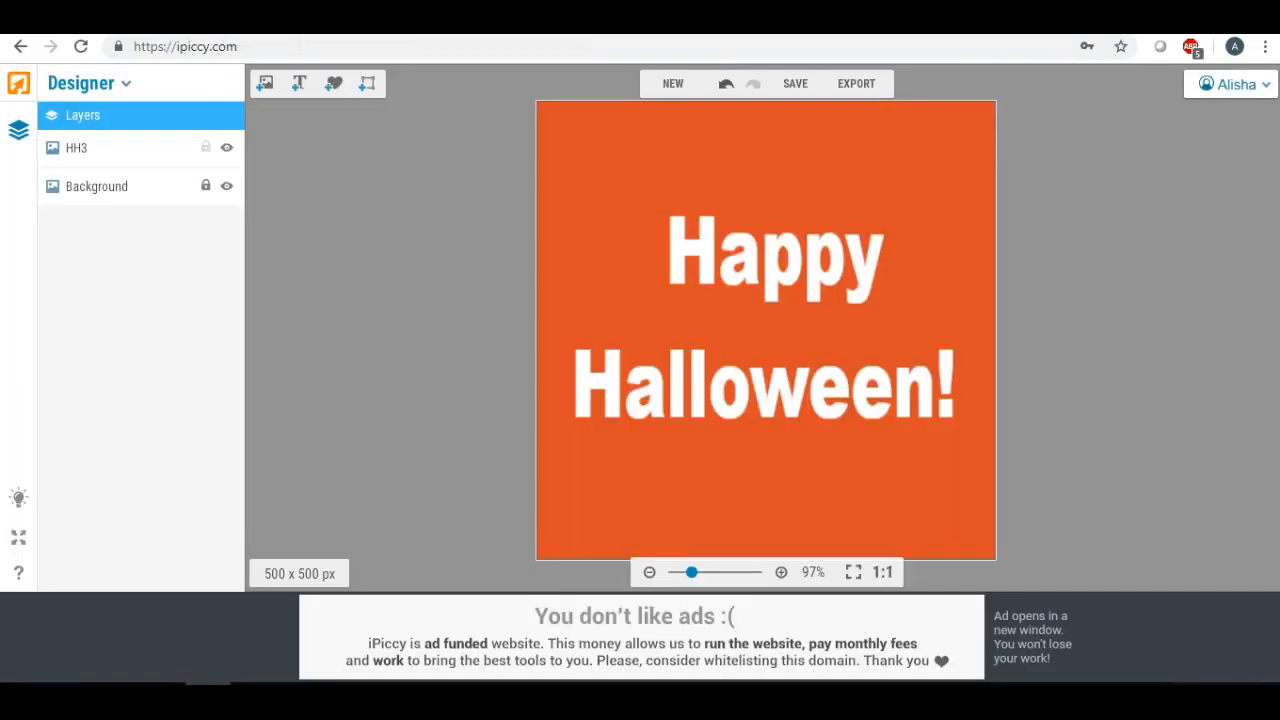
Switch to iPiccy, discard the unsaved Halloween design and create a white 1366 x 768 px design.
left_click(671, 86)
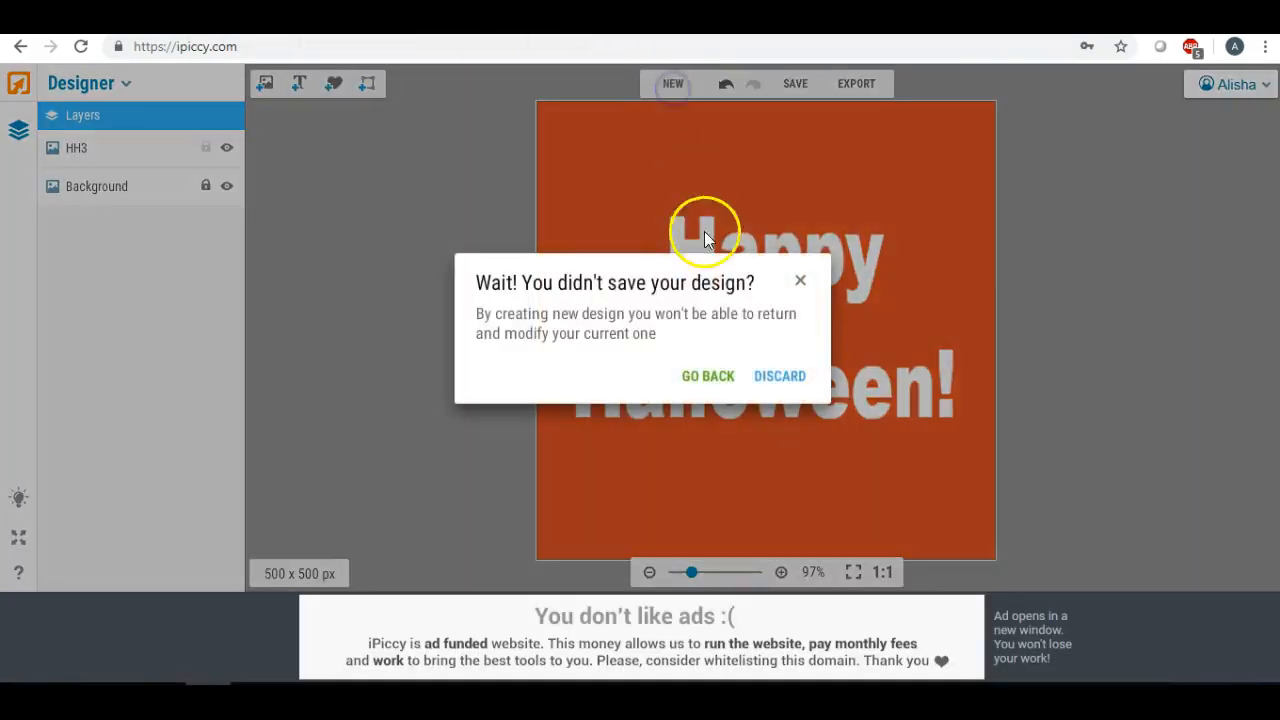
left_click(770, 380)
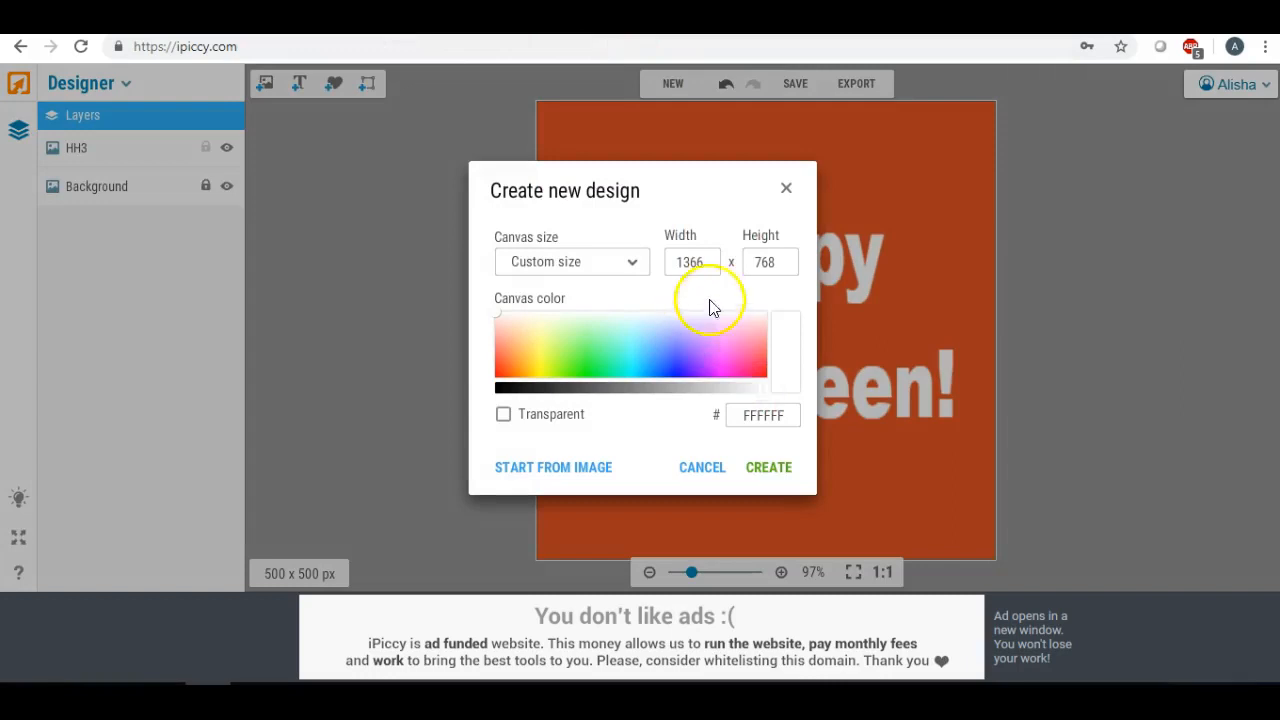
left_click(753, 467)
Create a new 500 x 500 px design with the light blue canvas color 9BFAFF.
left_click(667, 88)
left_click_drag(703, 262, 600, 265)
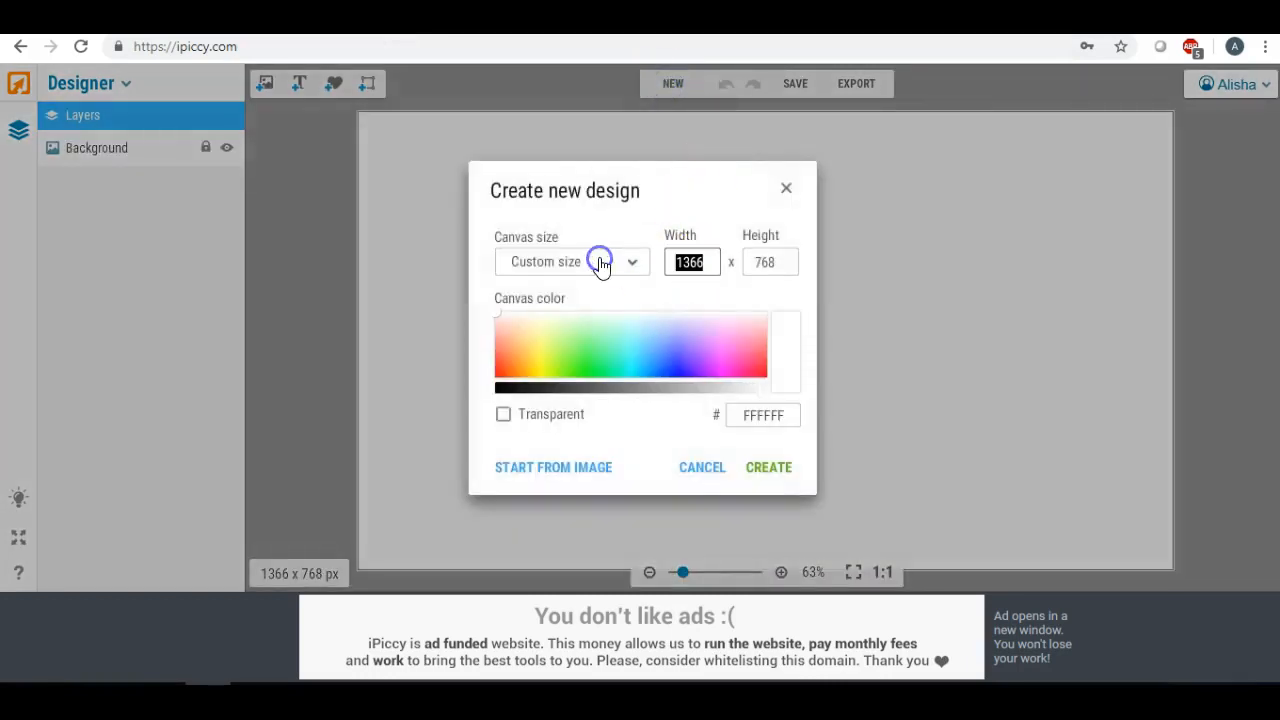
type("500")
double_click(770, 262)
type("500")
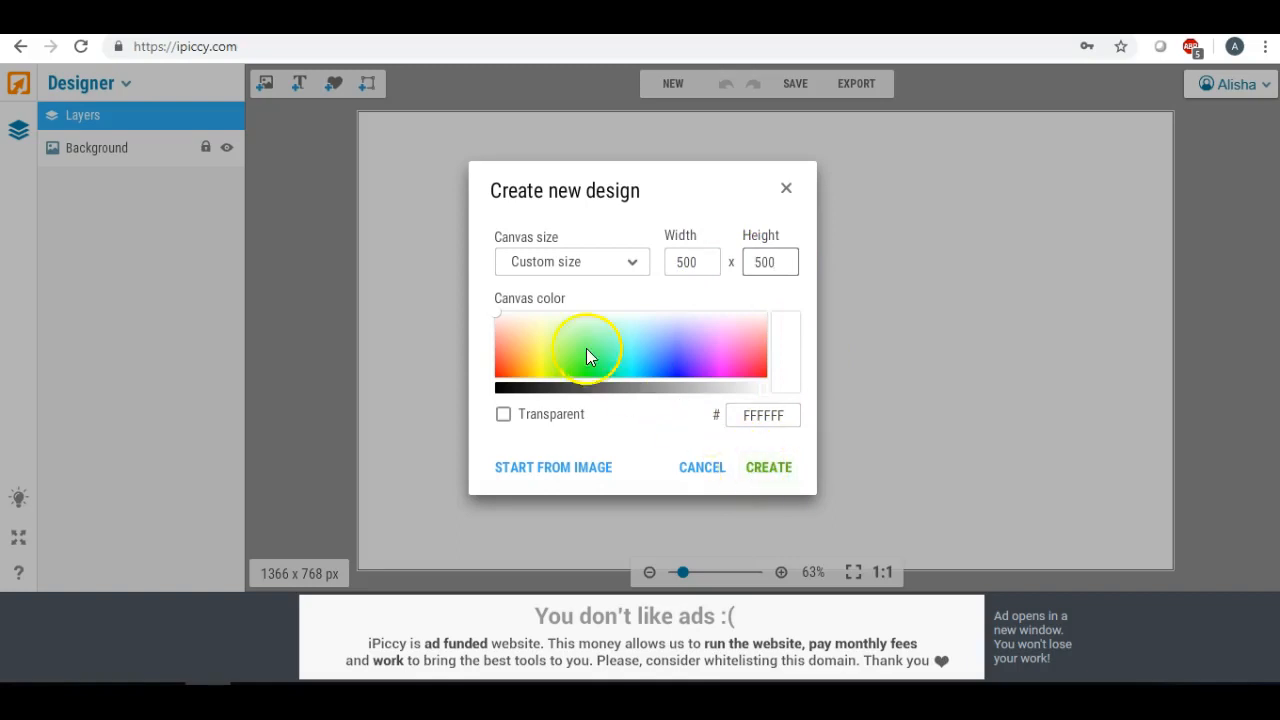
left_click(710, 337)
left_click_drag(710, 335, 632, 337)
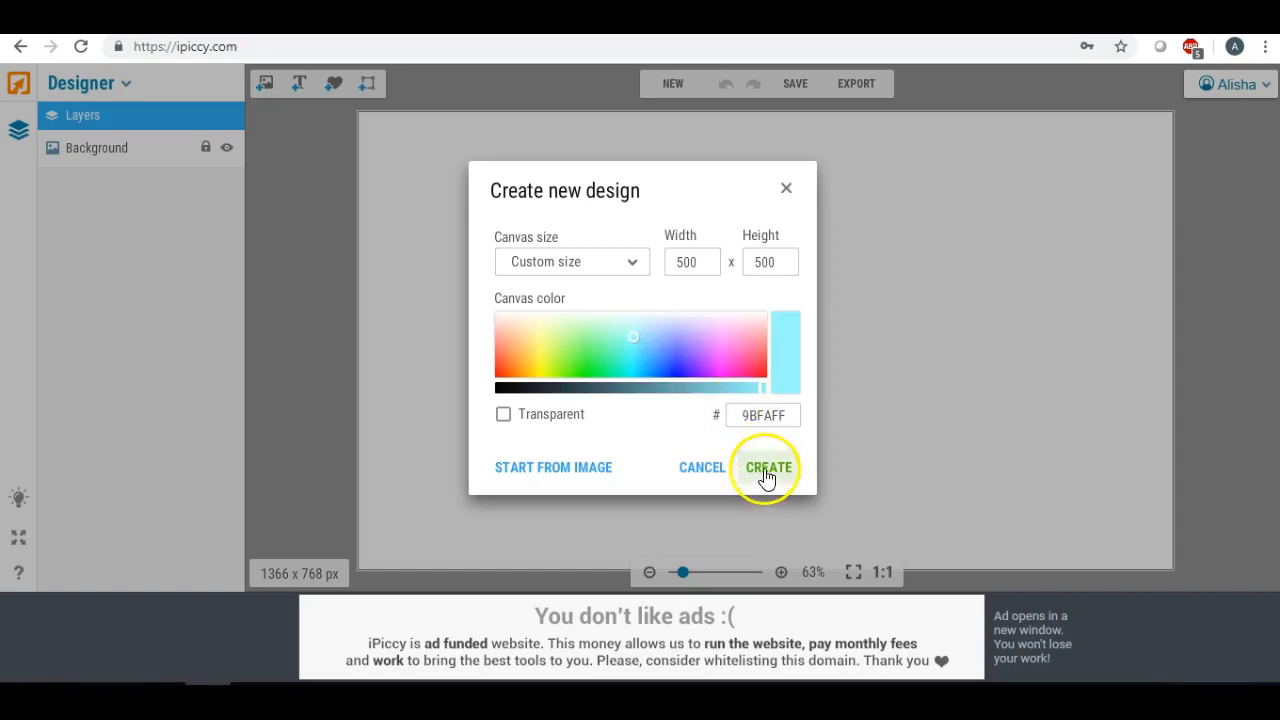
left_click(767, 469)
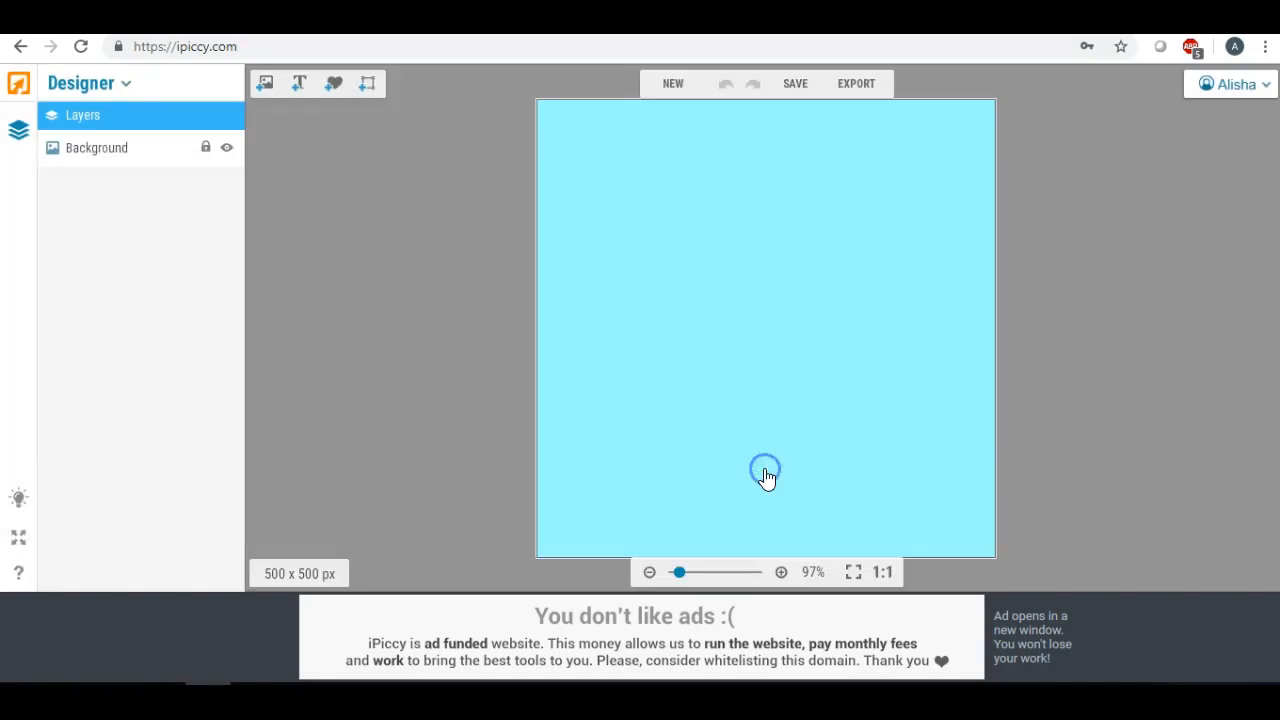
Add a text layer and enter "Saly" and "Life" on two lines before the placeholder text.
left_click(299, 84)
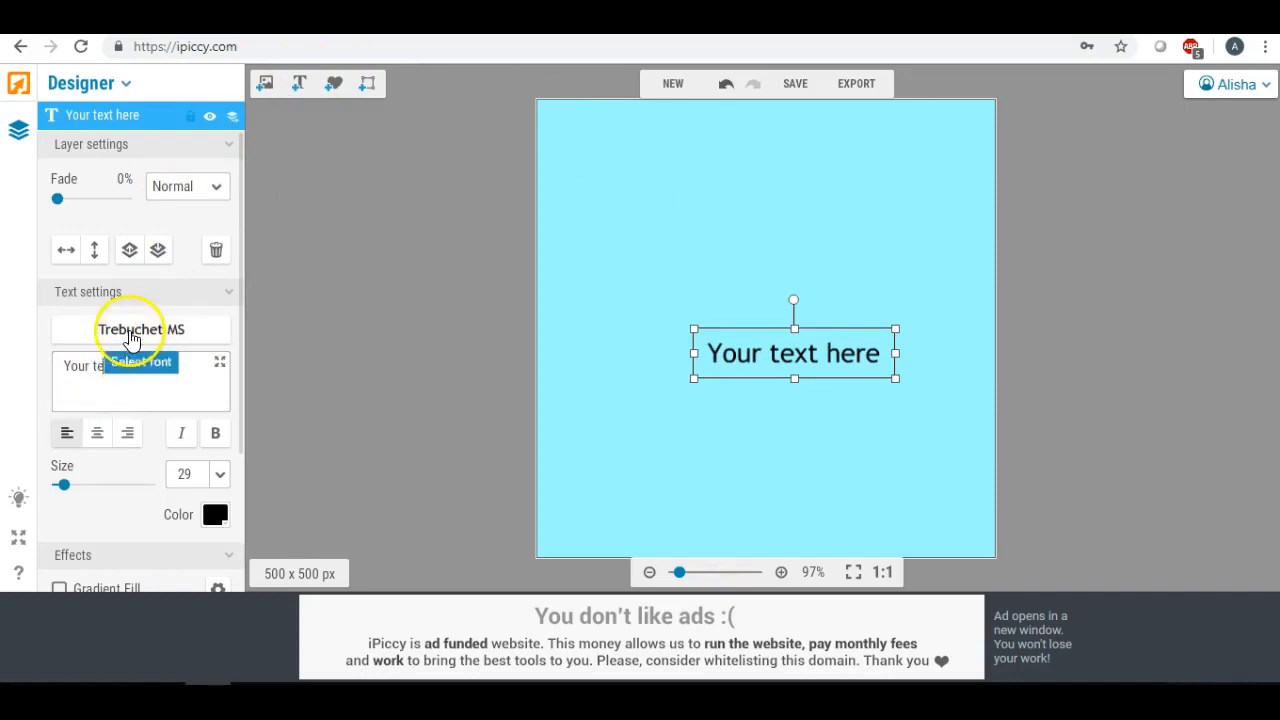
left_click(63, 365)
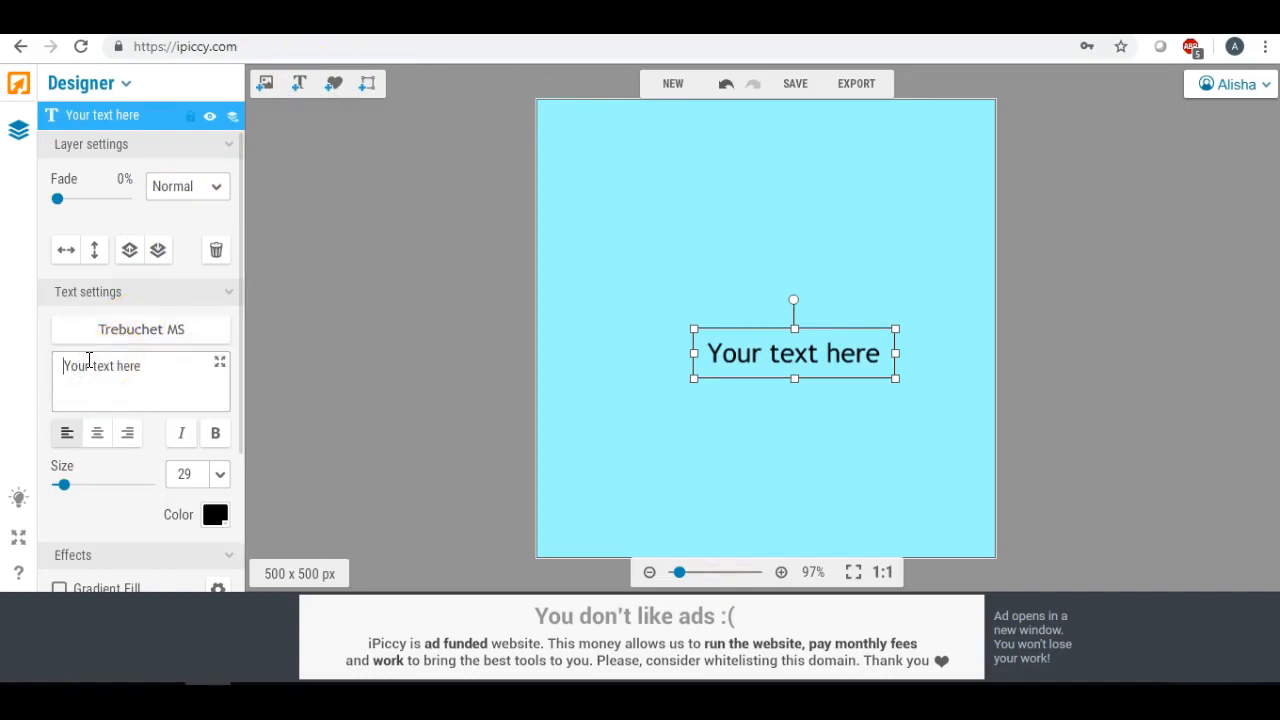
type("Saly")
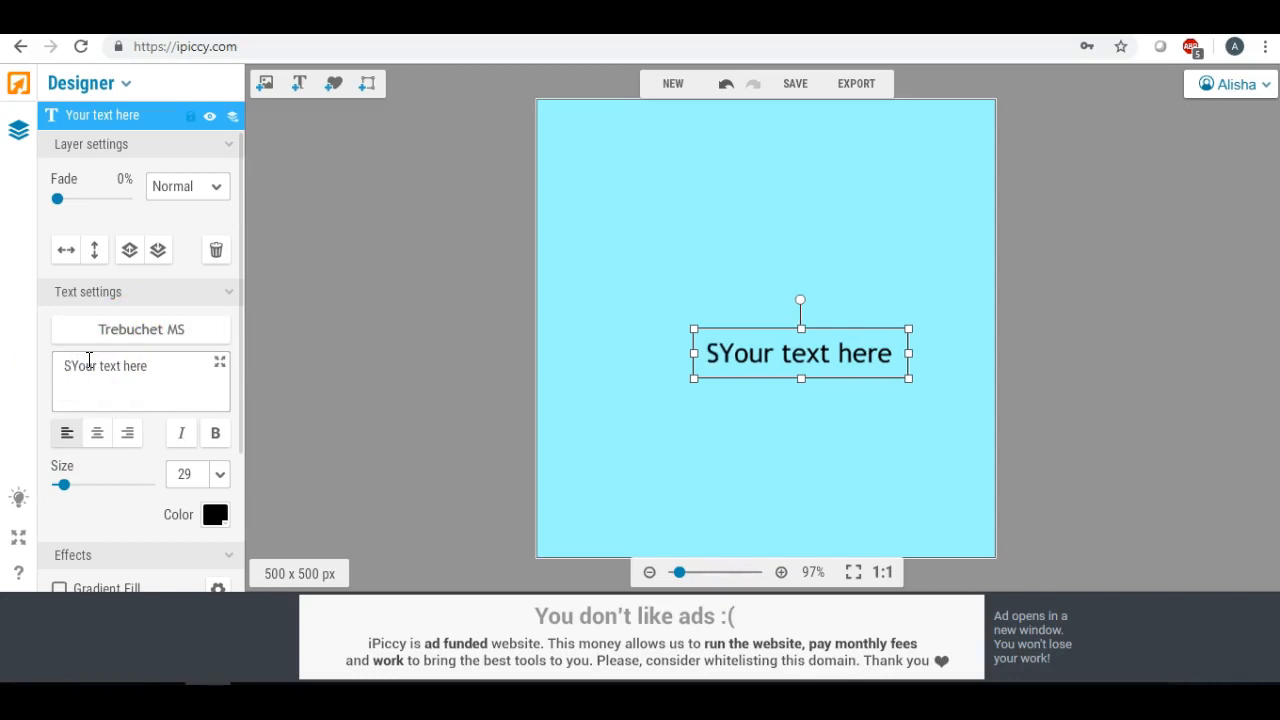
key("Return")
type("Life")
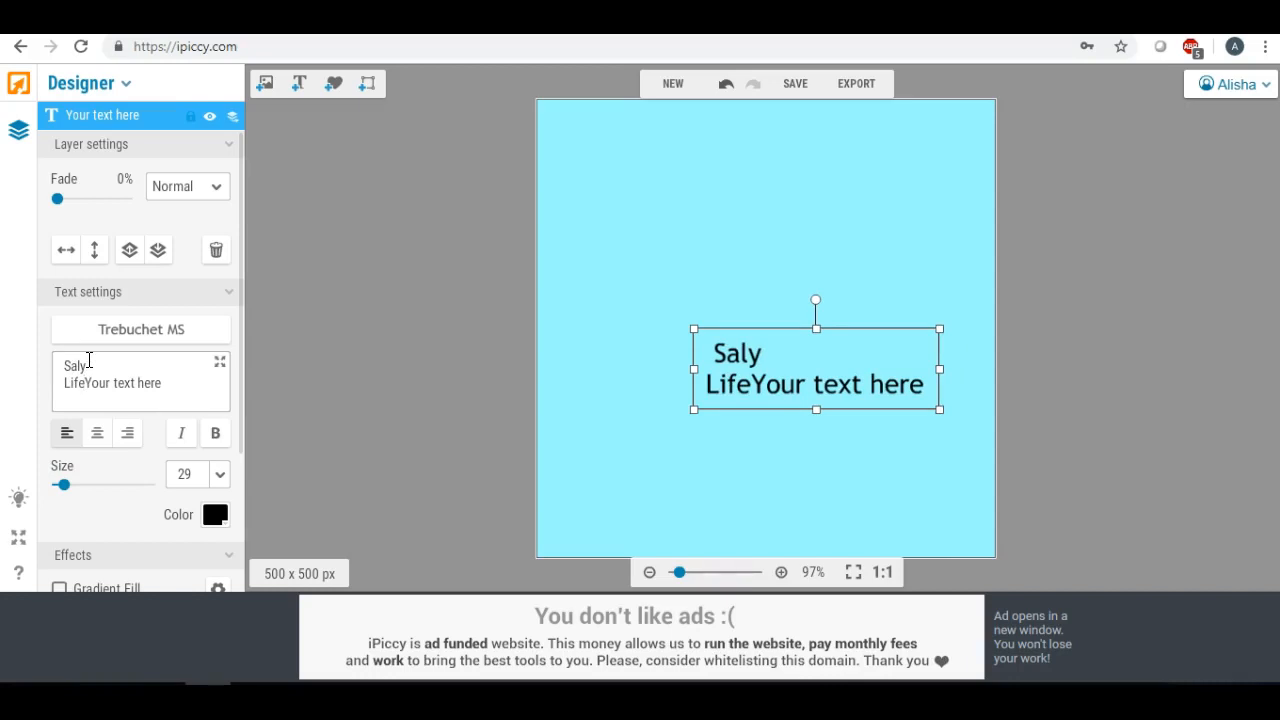
Replace the layer's entire text with "Salt" and "Life" on two lines.
left_click_drag(155, 377, 6, 340)
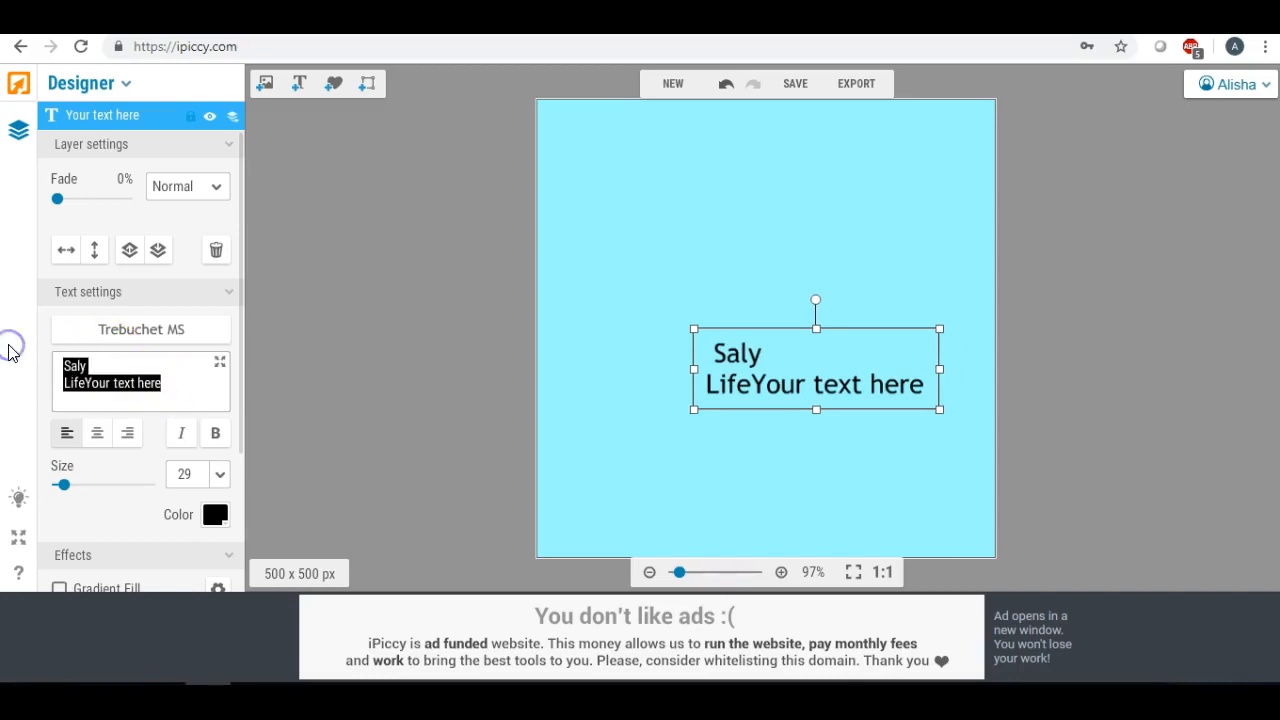
key("BackSpace")
type("Salt L\\")
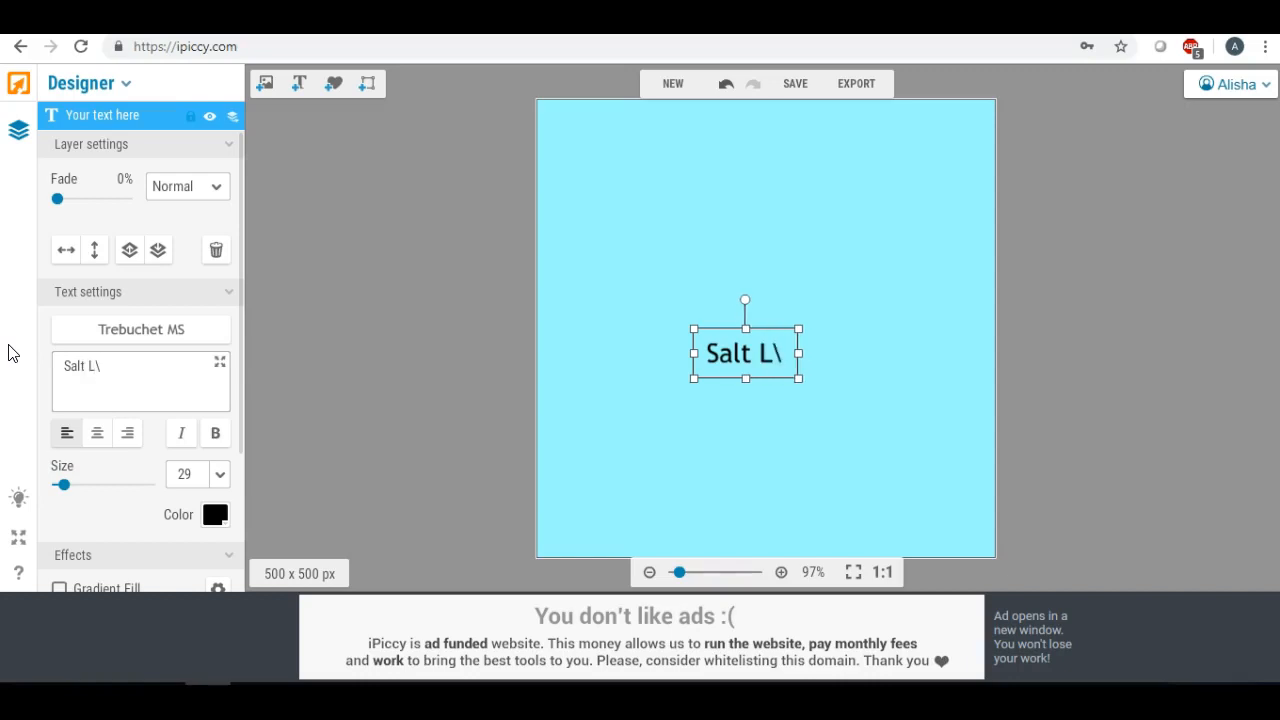
key("BackSpace")
key("BackSpace")
key("BackSpace")
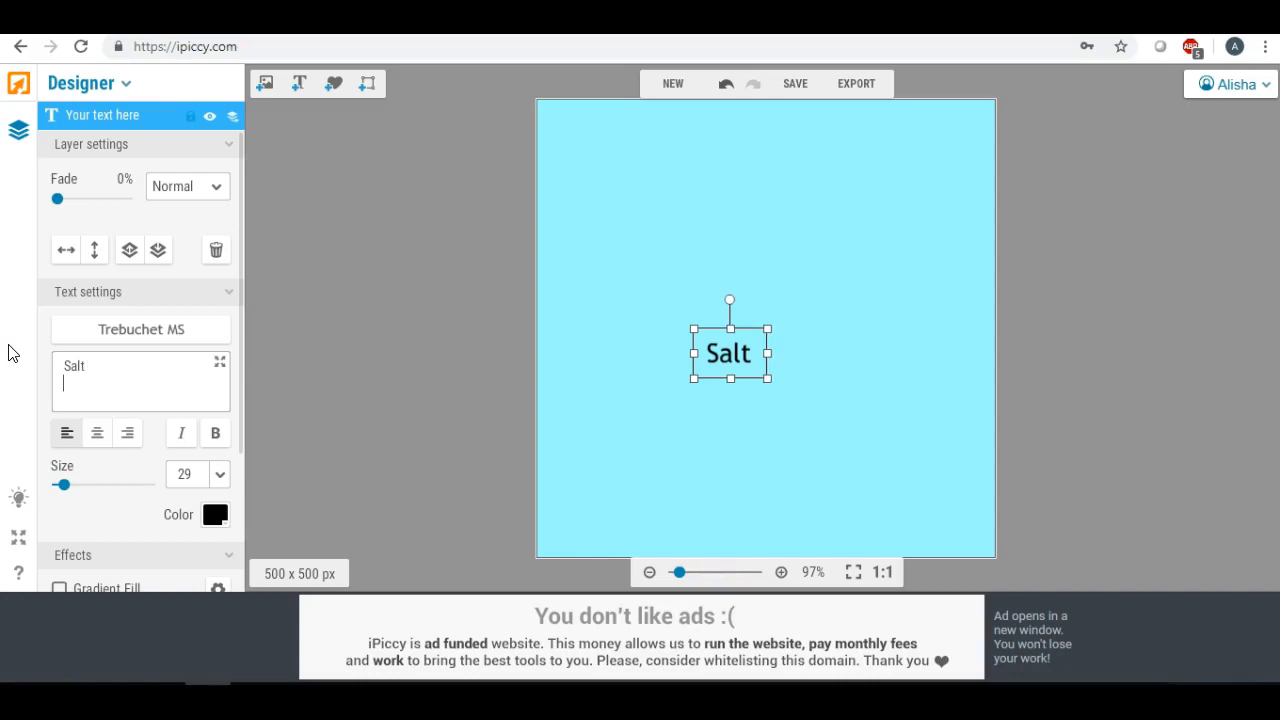
type("K")
key("BackSpace")
type("Life")
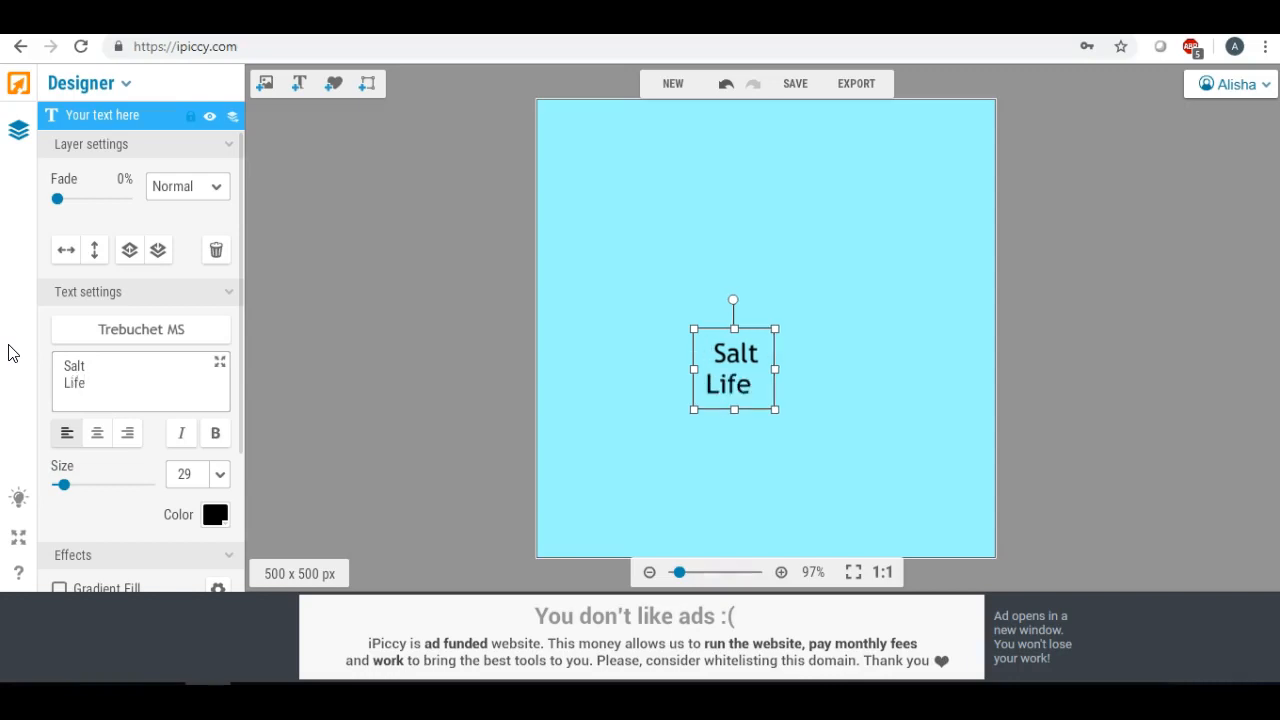
Center-align the Salt Life text, enlarge it to size 76 and move it to the upper middle of the canvas.
left_click(97, 432)
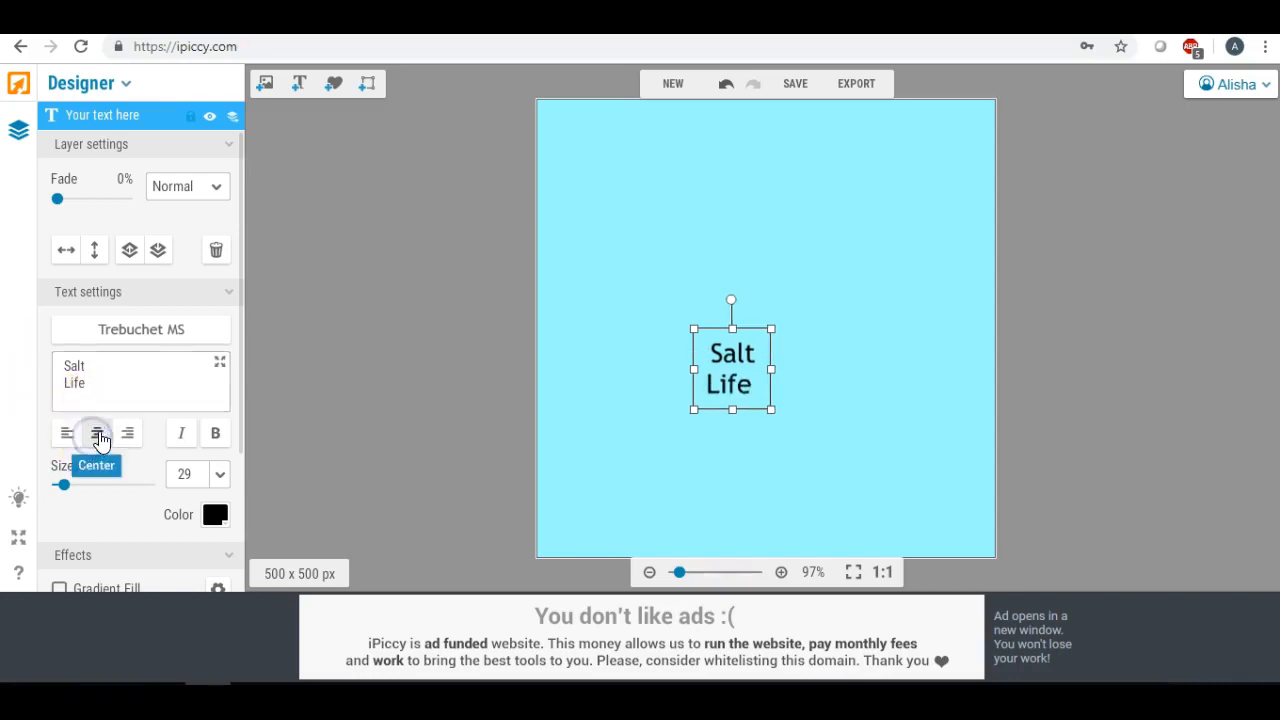
left_click(100, 434)
left_click_drag(724, 370, 866, 468)
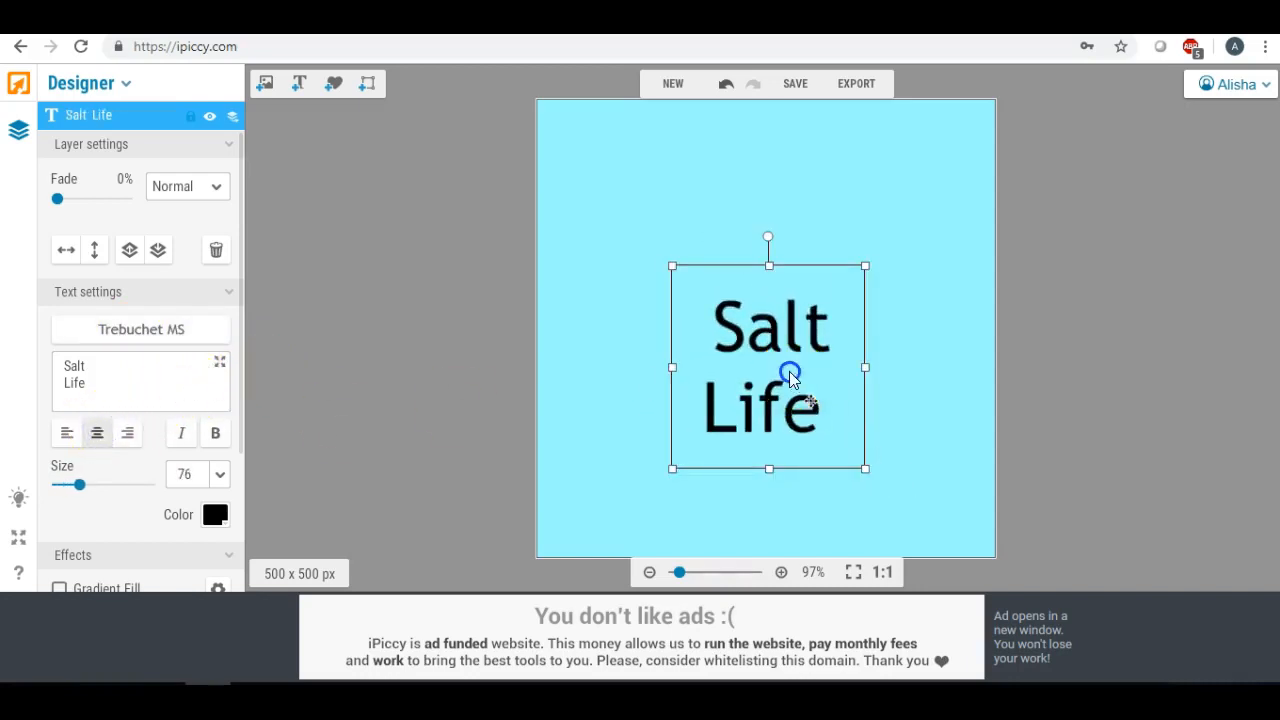
left_click_drag(790, 376, 760, 294)
Change the Salt Life text to the local font Luna and shift it up and left on the canvas.
left_click(170, 333)
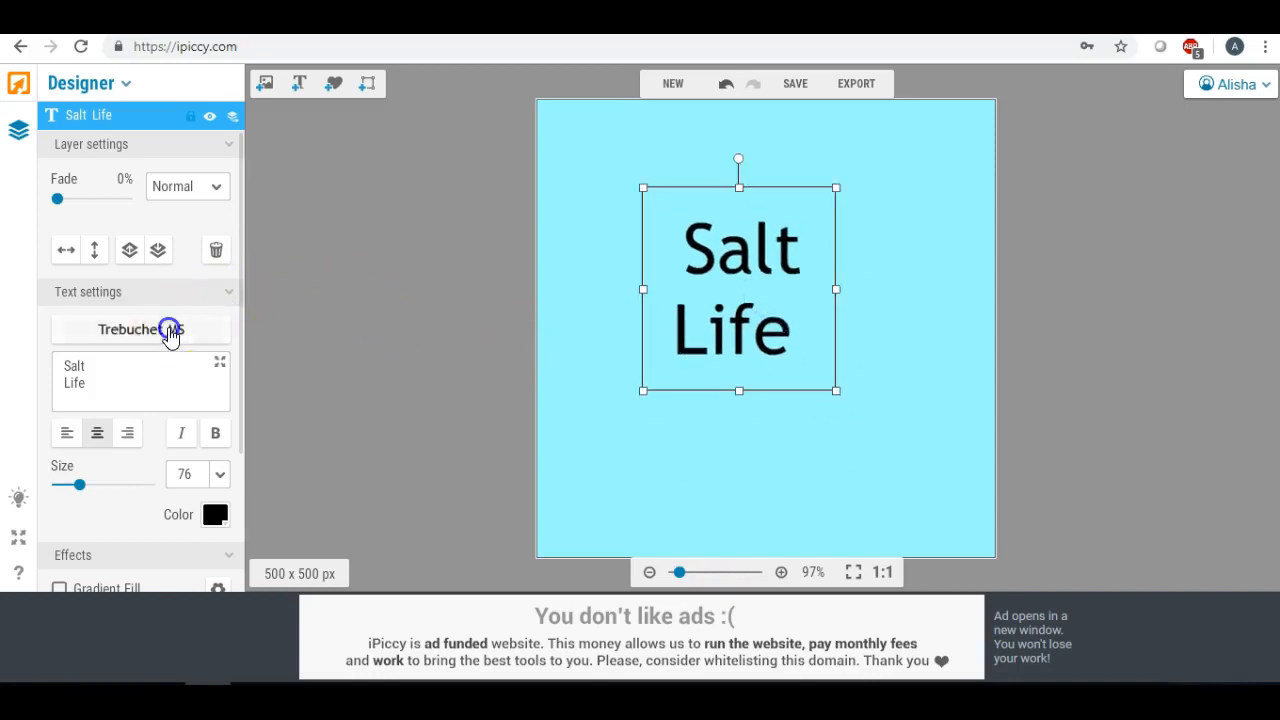
left_click(201, 152)
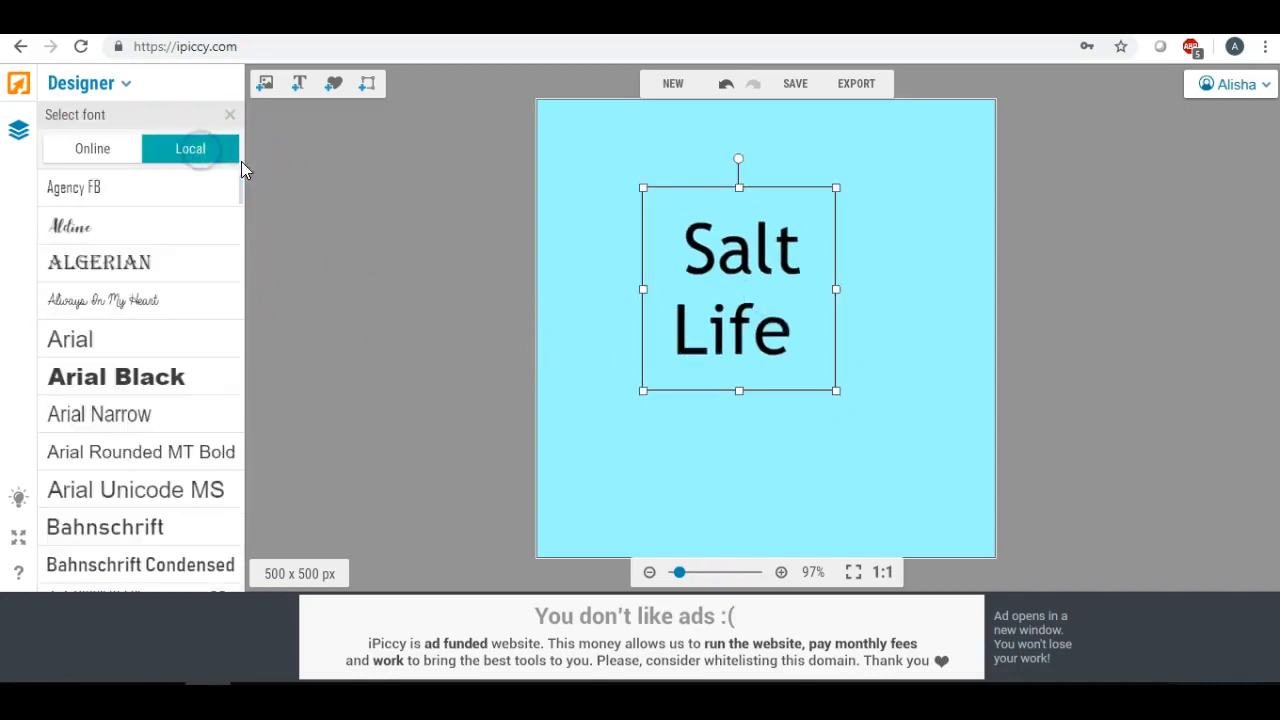
left_click_drag(243, 190, 248, 350)
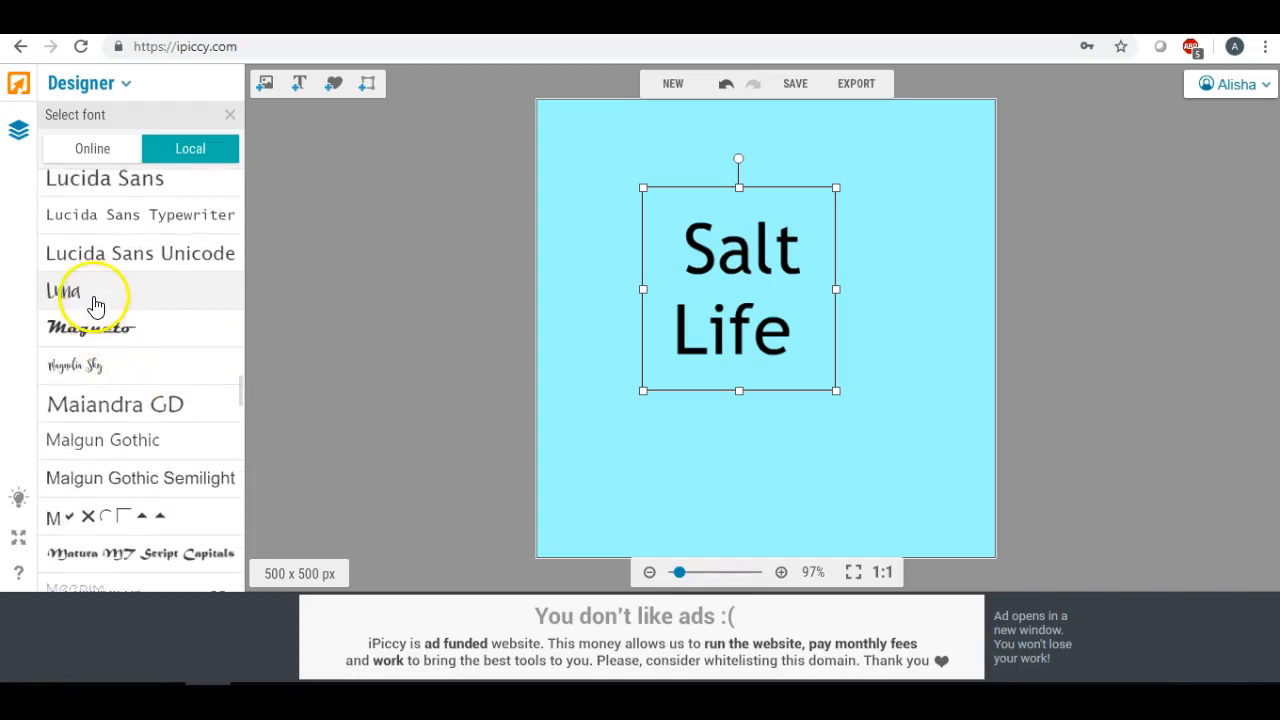
left_click(94, 297)
left_click_drag(734, 337, 695, 285)
left_click(230, 296)
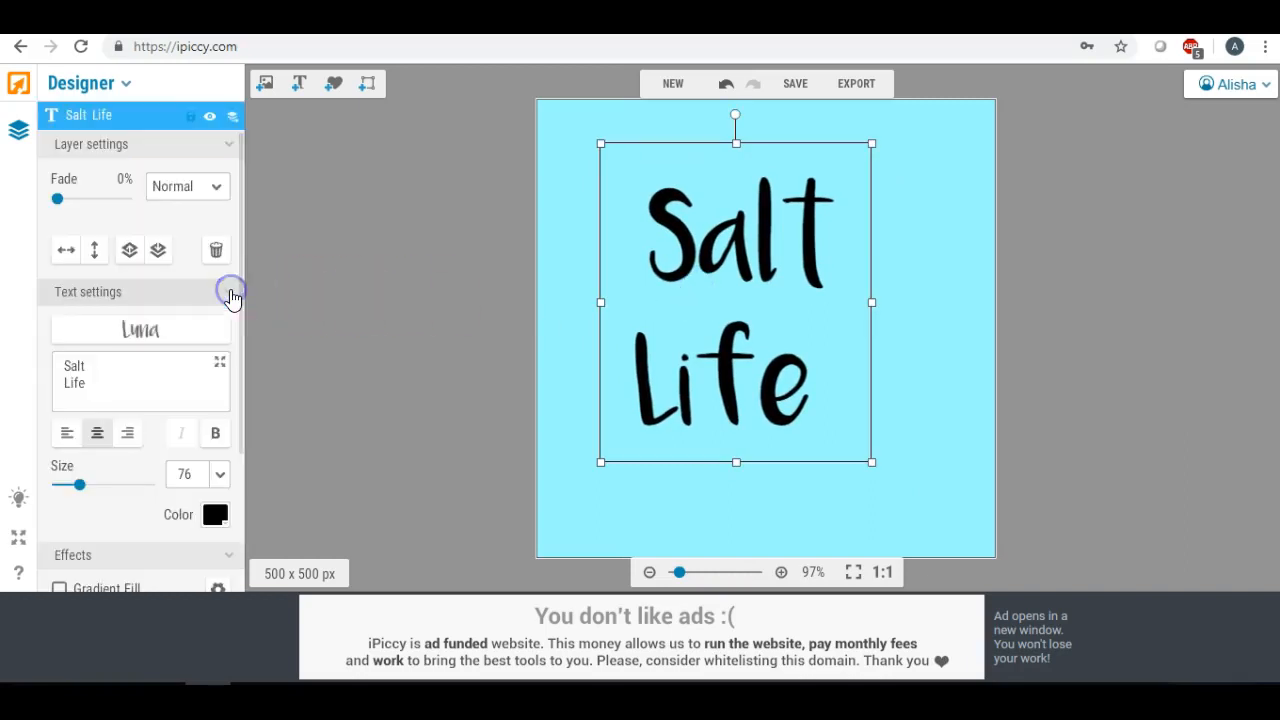
Make the Salt Life text bold, enlarge it to size 95 and recenter it on the canvas.
left_click(215, 435)
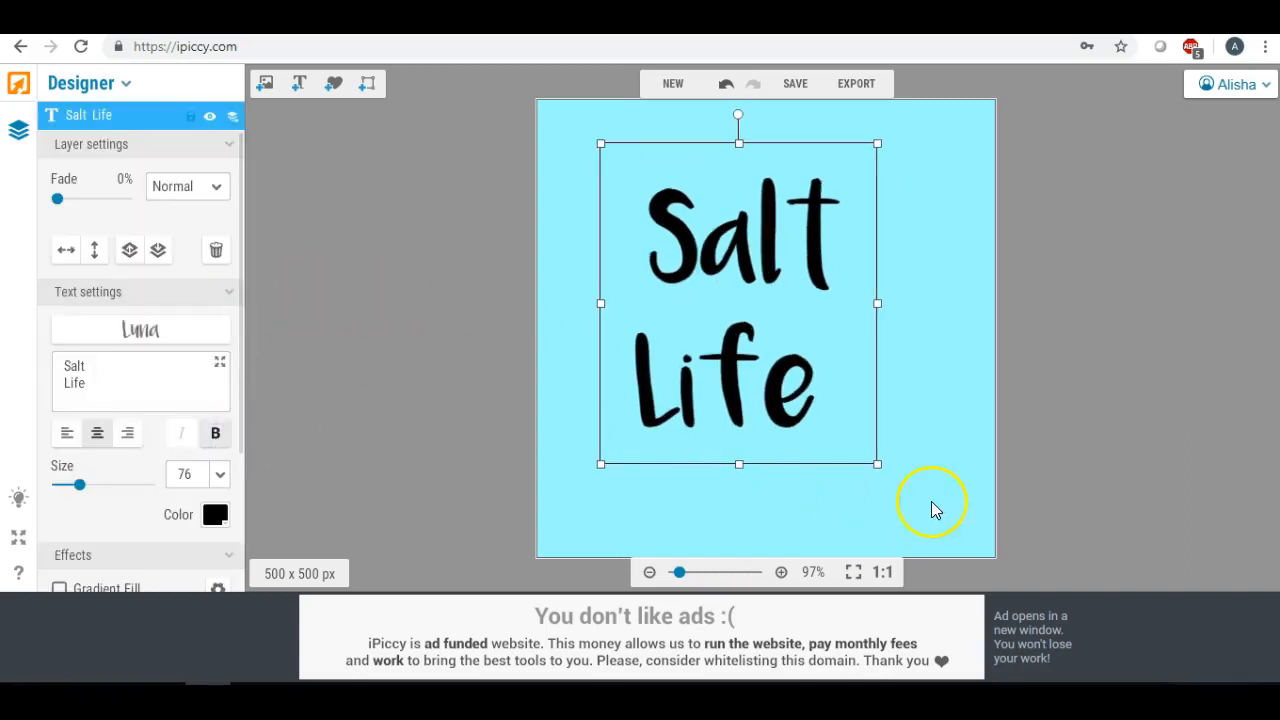
left_click_drag(878, 466, 942, 525)
left_click_drag(823, 371, 795, 340)
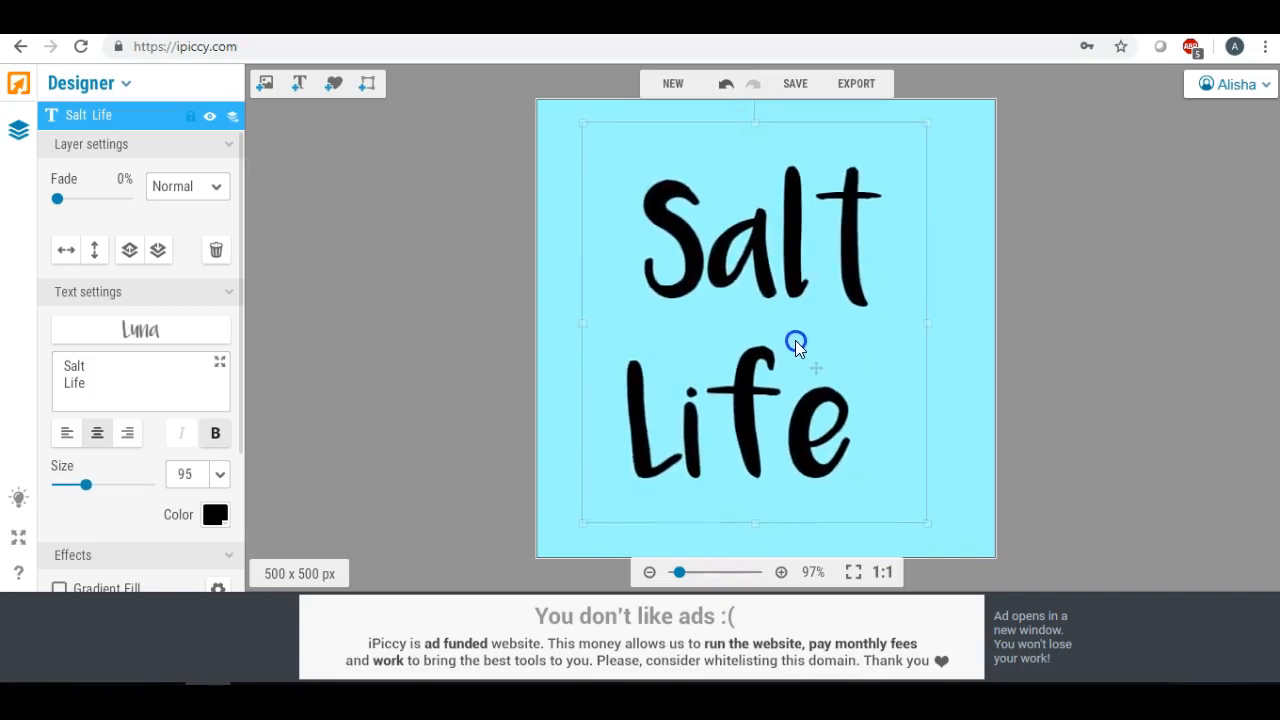
left_click(517, 350)
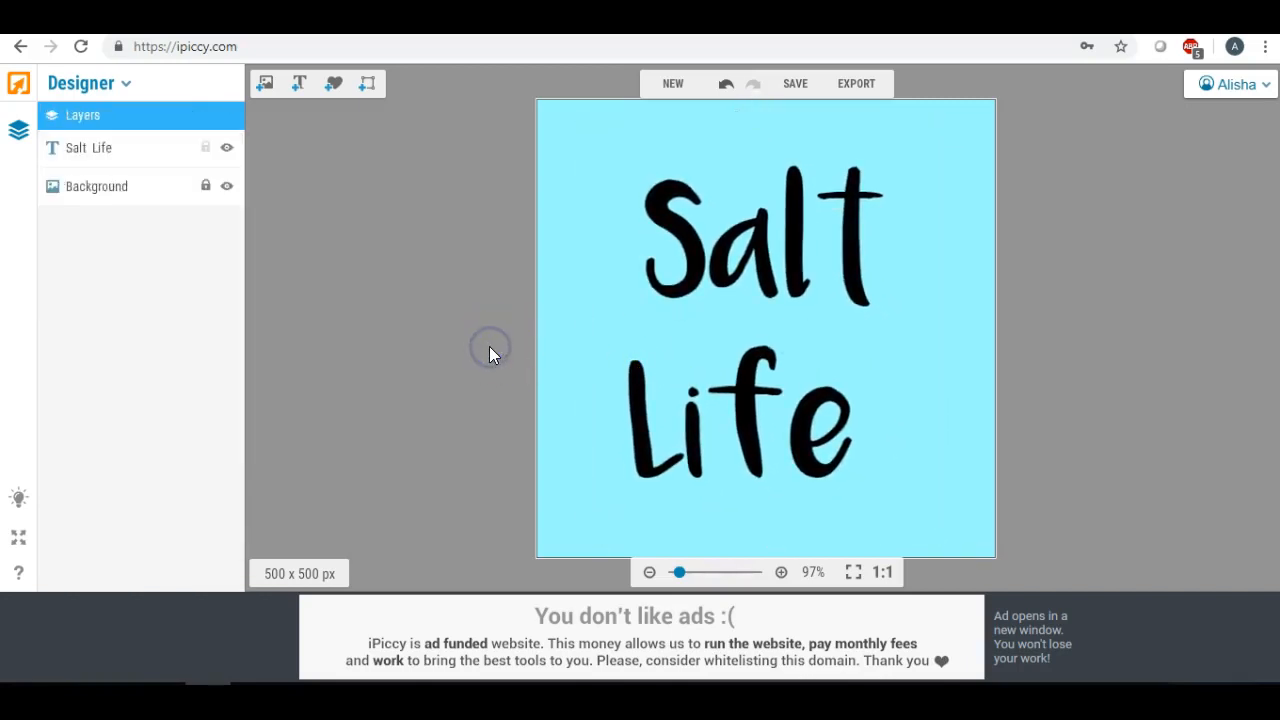
Set the Salt Life text color to white (FFFFFF).
left_click(794, 351)
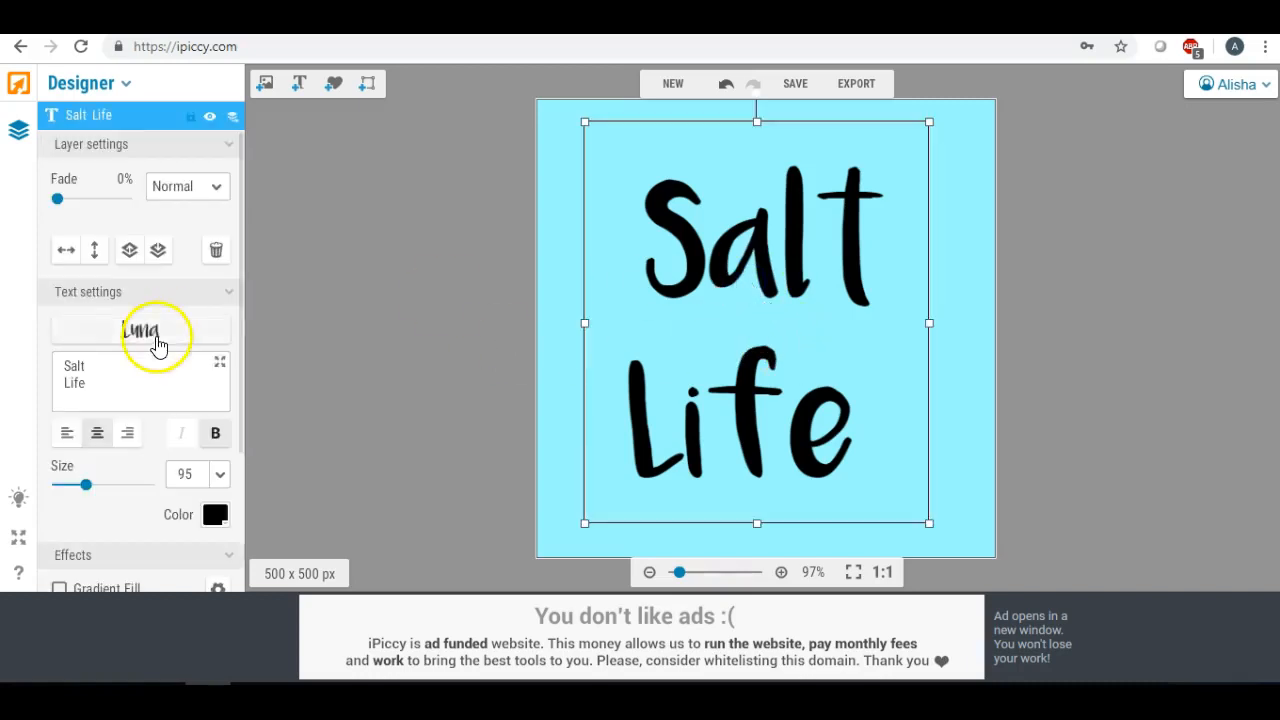
left_click(214, 514)
left_click(237, 503)
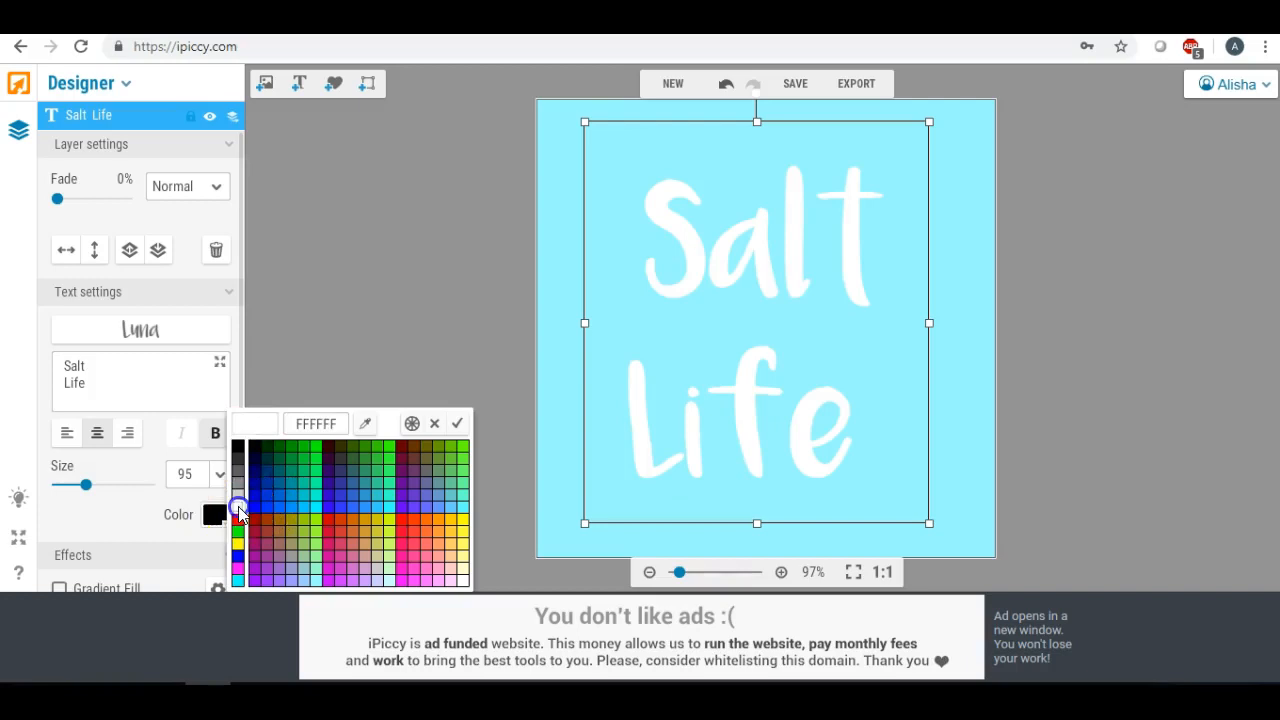
left_click(371, 318)
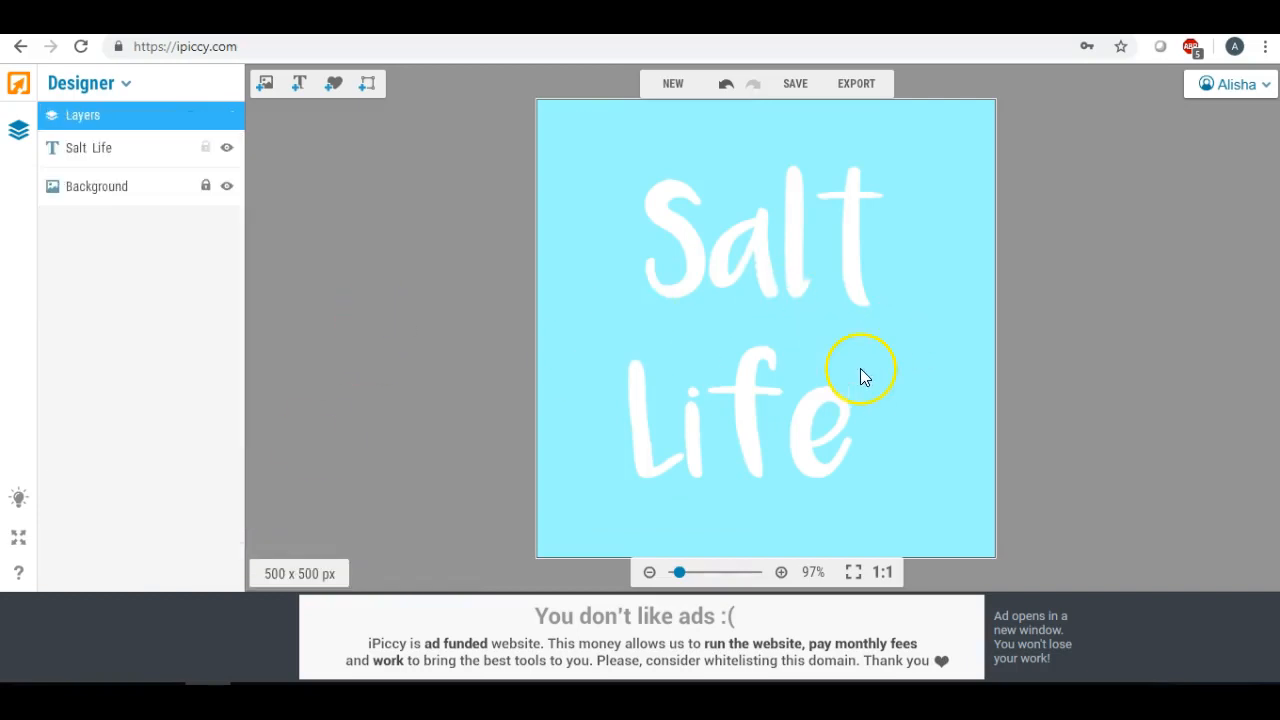
Enlarge the white Salt Life text slightly more, recenter it on the blue canvas and deselect it.
left_click(807, 428)
left_click_drag(930, 524, 960, 555)
left_click_drag(837, 371, 826, 355)
left_click(431, 328)
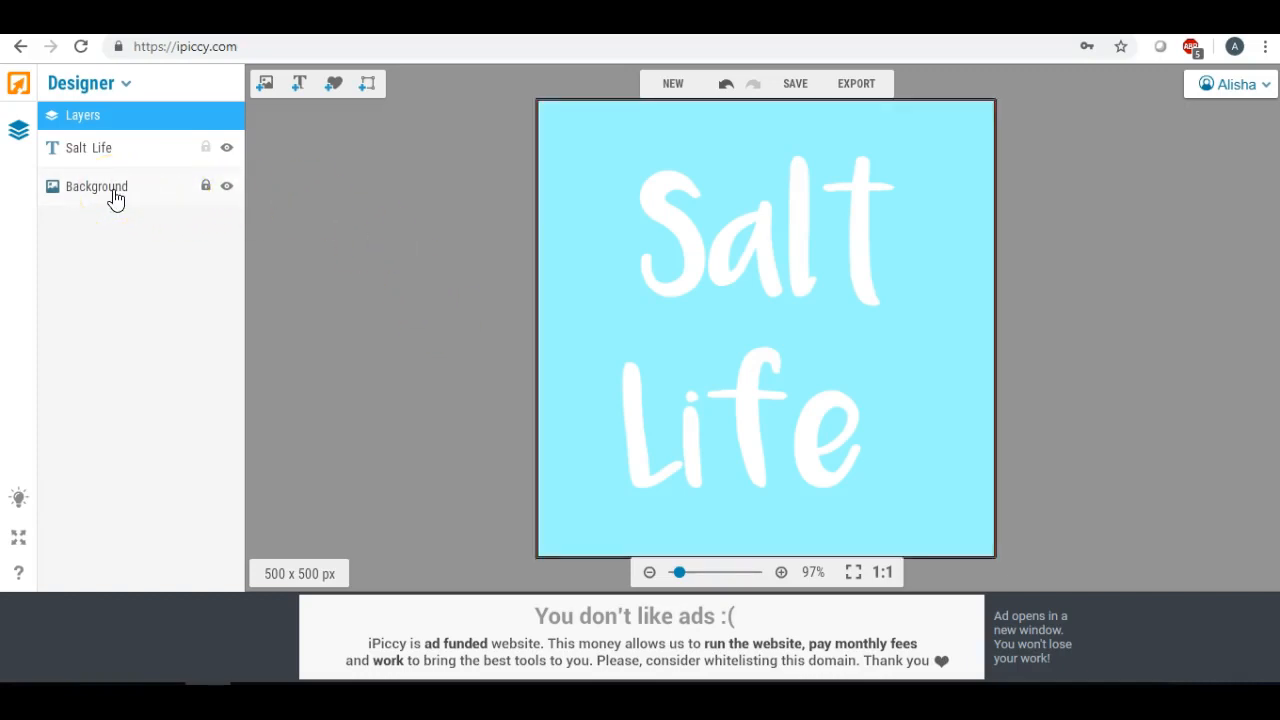
left_click(521, 205)
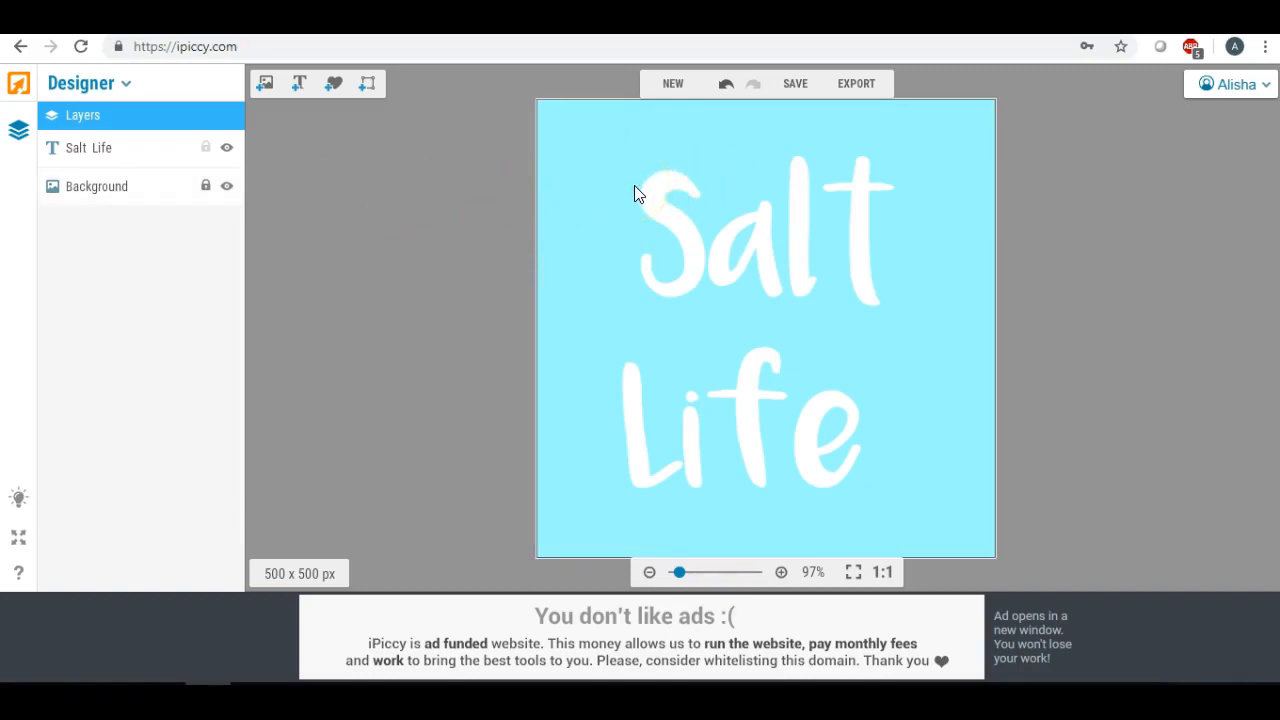
Start saving the Salt Life design as a .jpg and set its file name to saltlife.
left_click(797, 86)
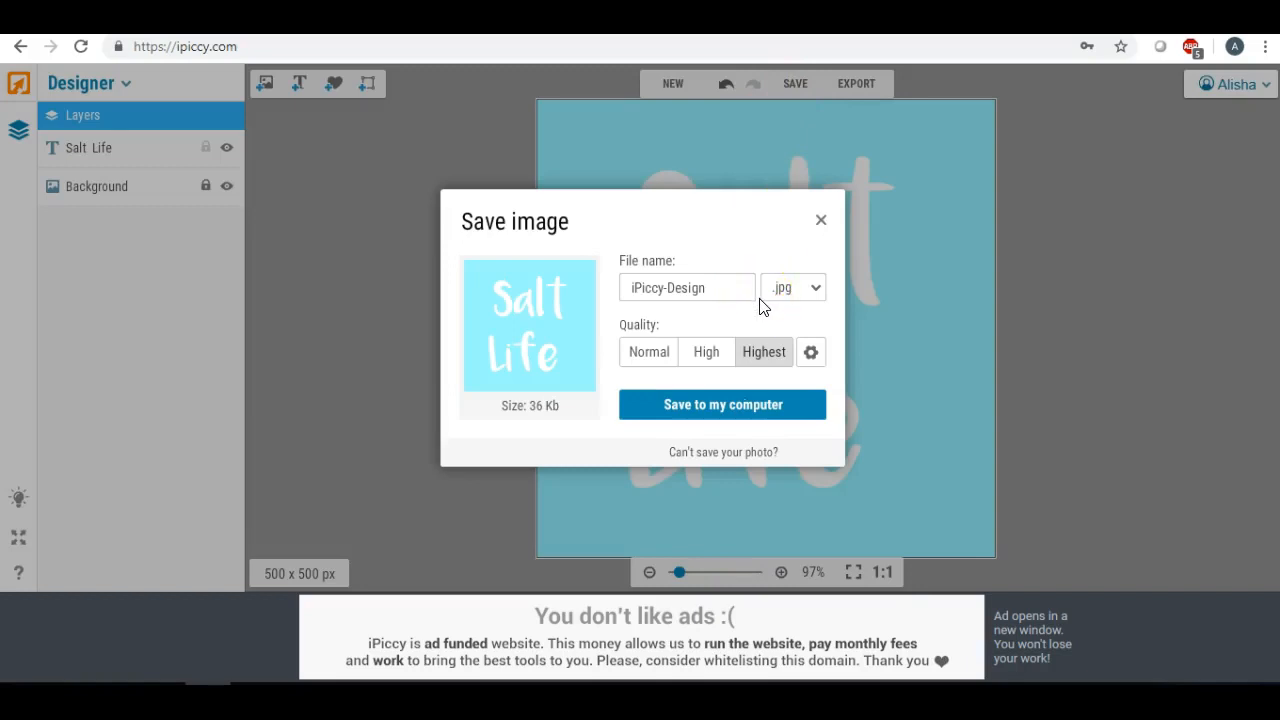
left_click(718, 288)
left_click_drag(718, 288, 553, 288)
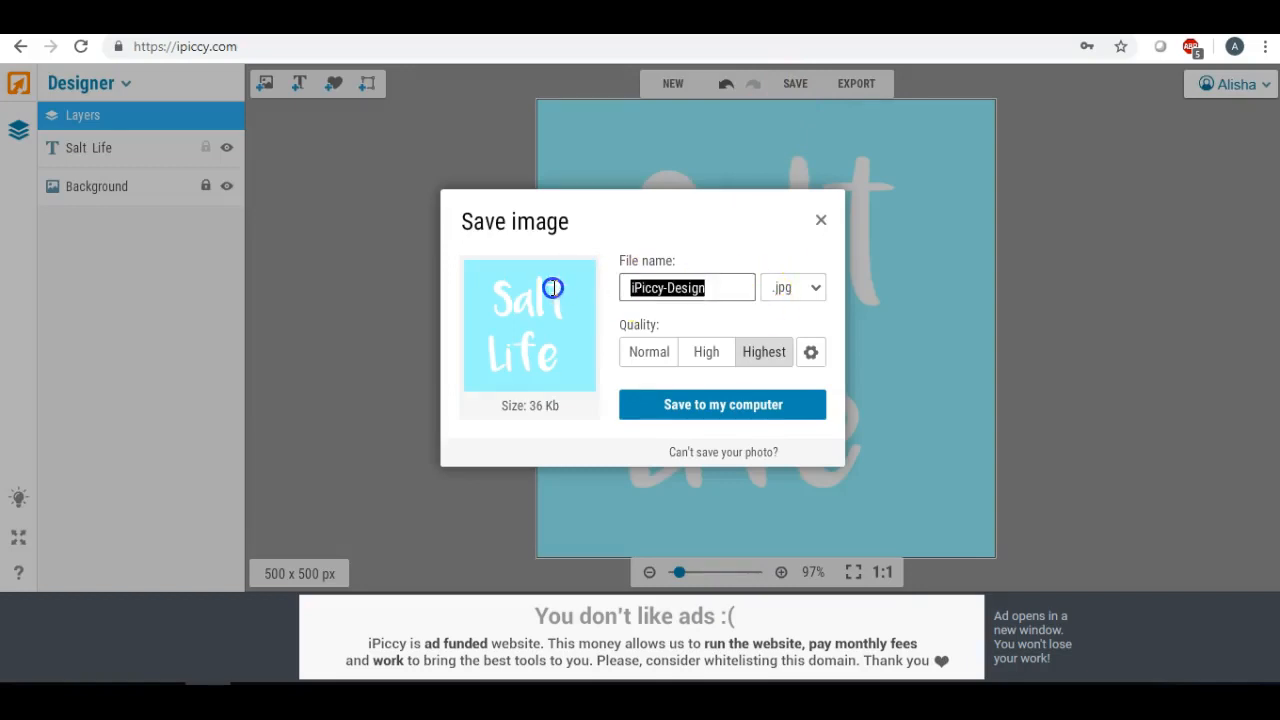
type("saly")
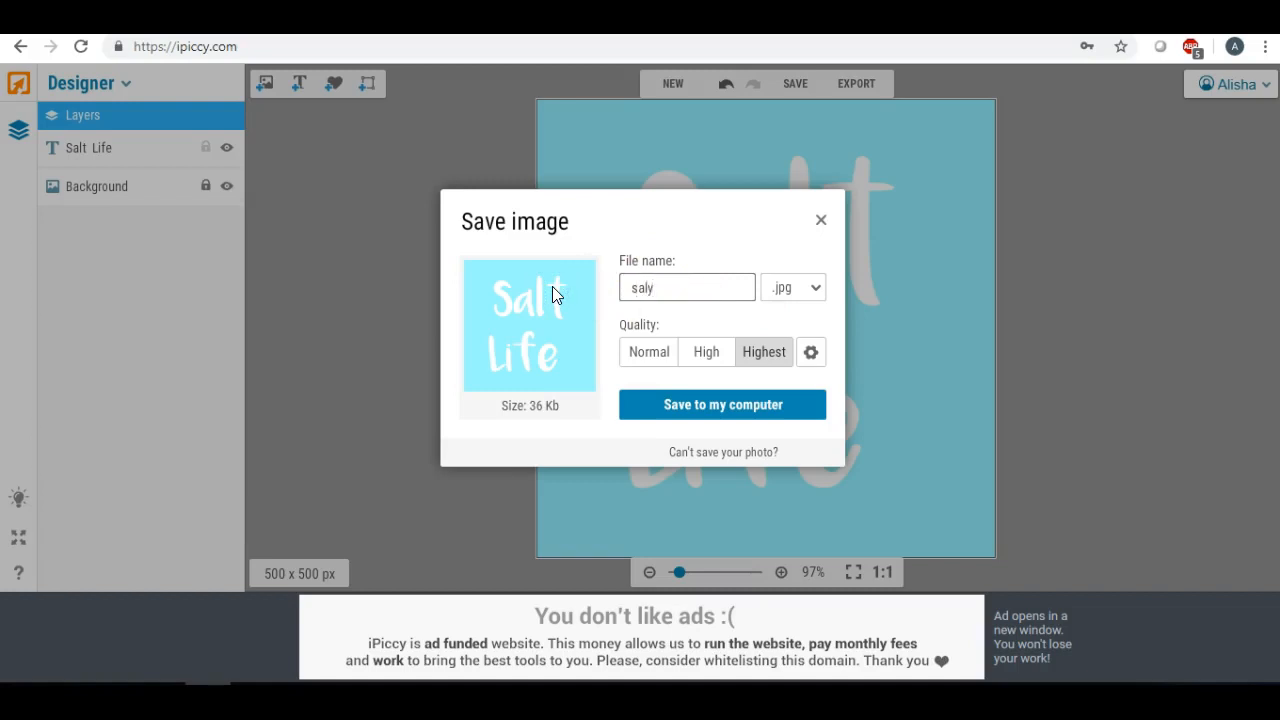
type("life")
key("BackSpace")
key("BackSpace")
key("BackSpace")
key("BackSpace")
key("BackSpace")
type("tlife")
Save the saltlife JPEG image to the Desktop folder of the computer.
left_click(711, 406)
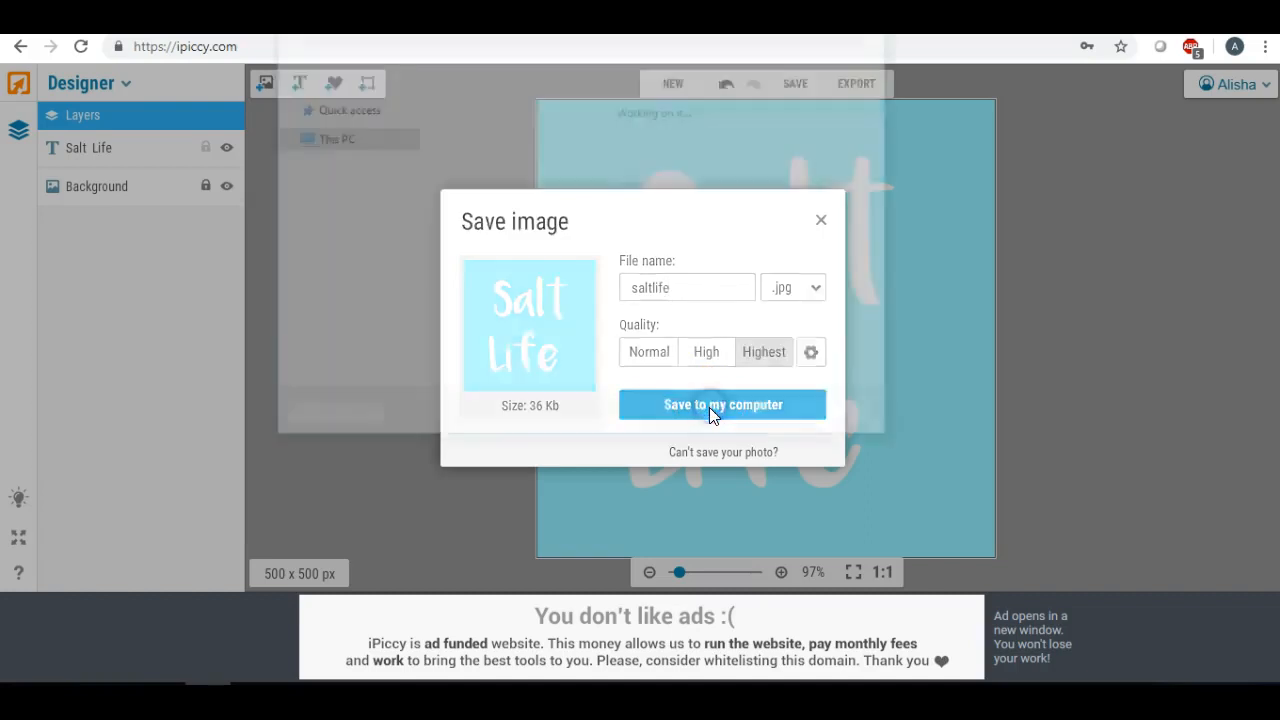
left_click_drag(412, 180, 410, 120)
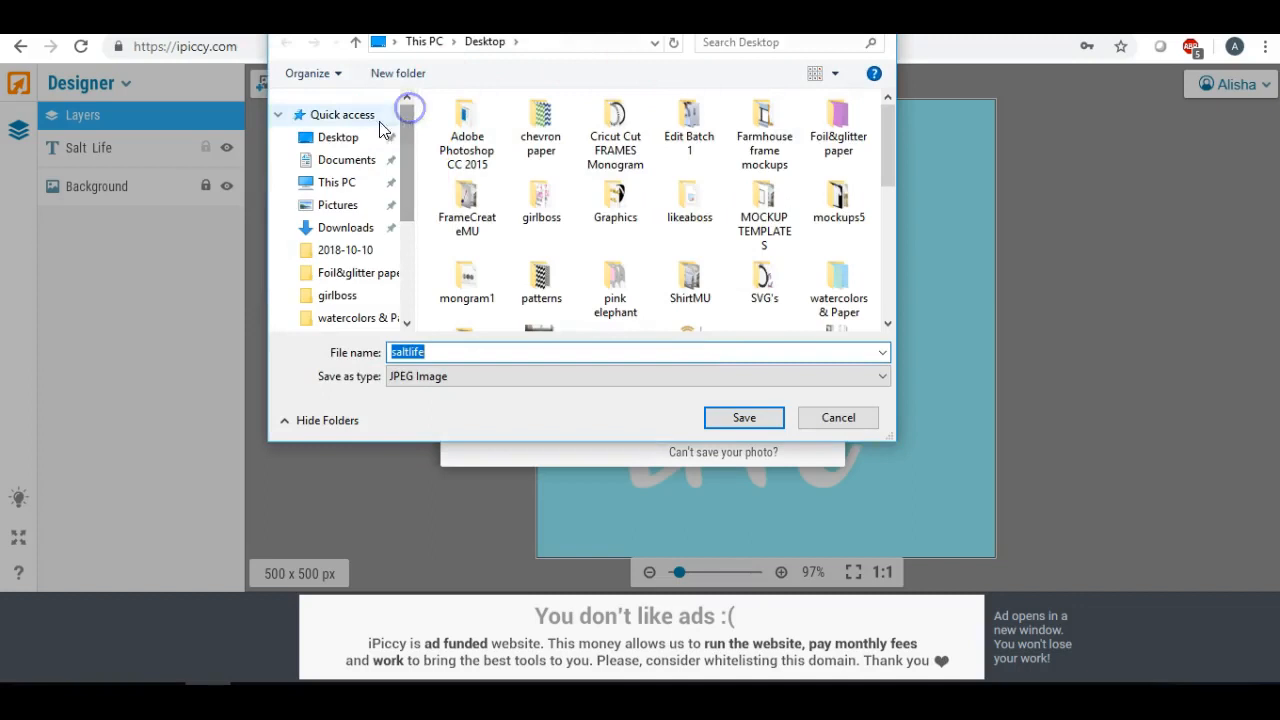
left_click(350, 137)
left_click(744, 418)
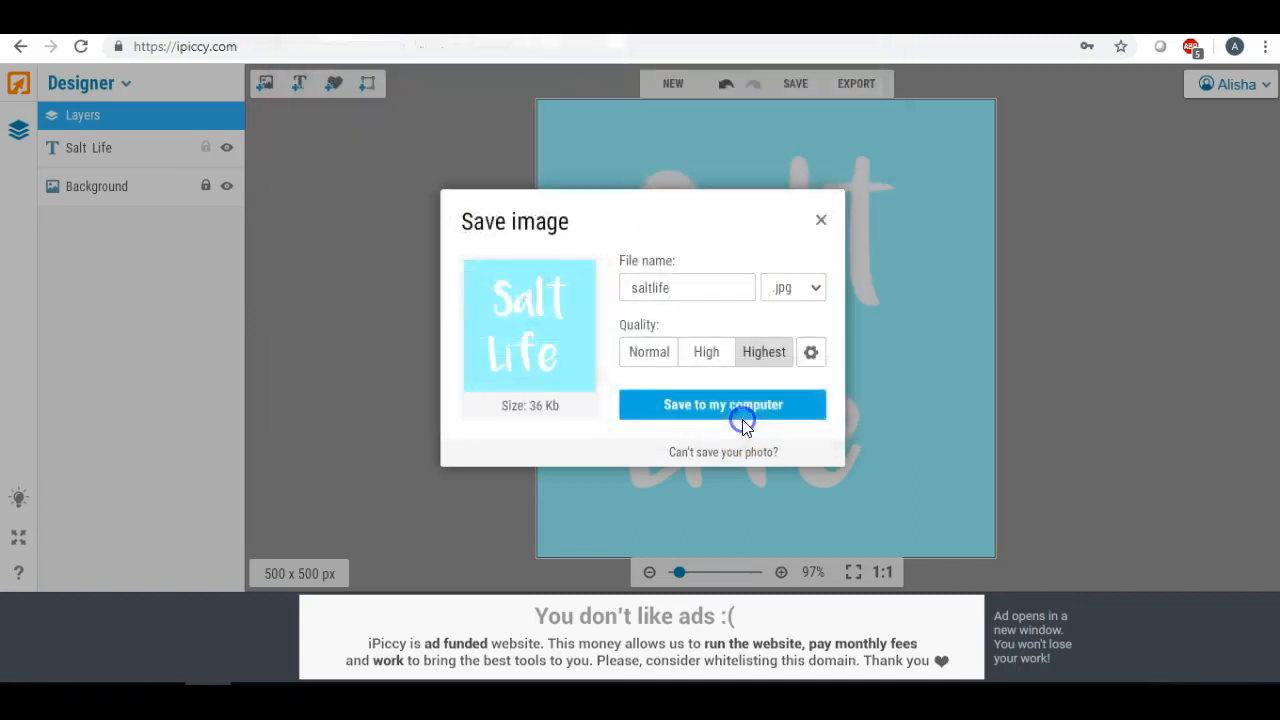
left_click(723, 448)
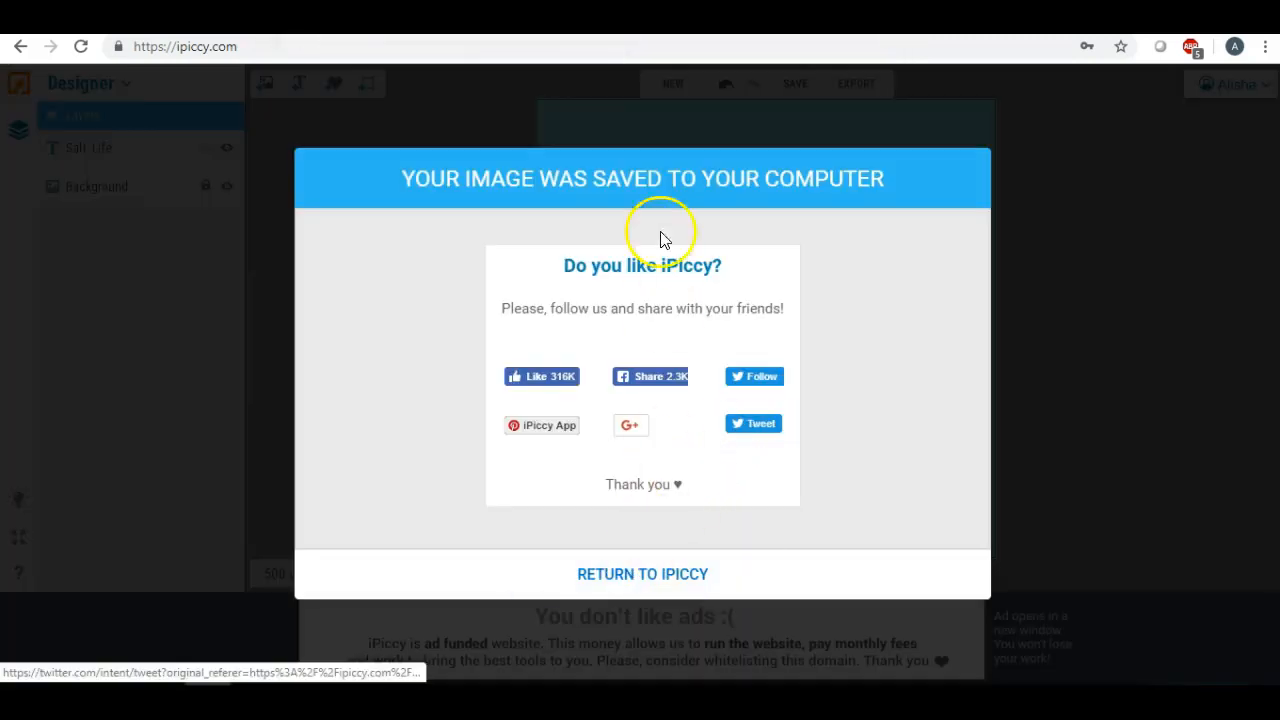
Switch to LunaPic's Transparent Background tool and upload saltlife.jpg from the Desktop.
left_click(496, 20)
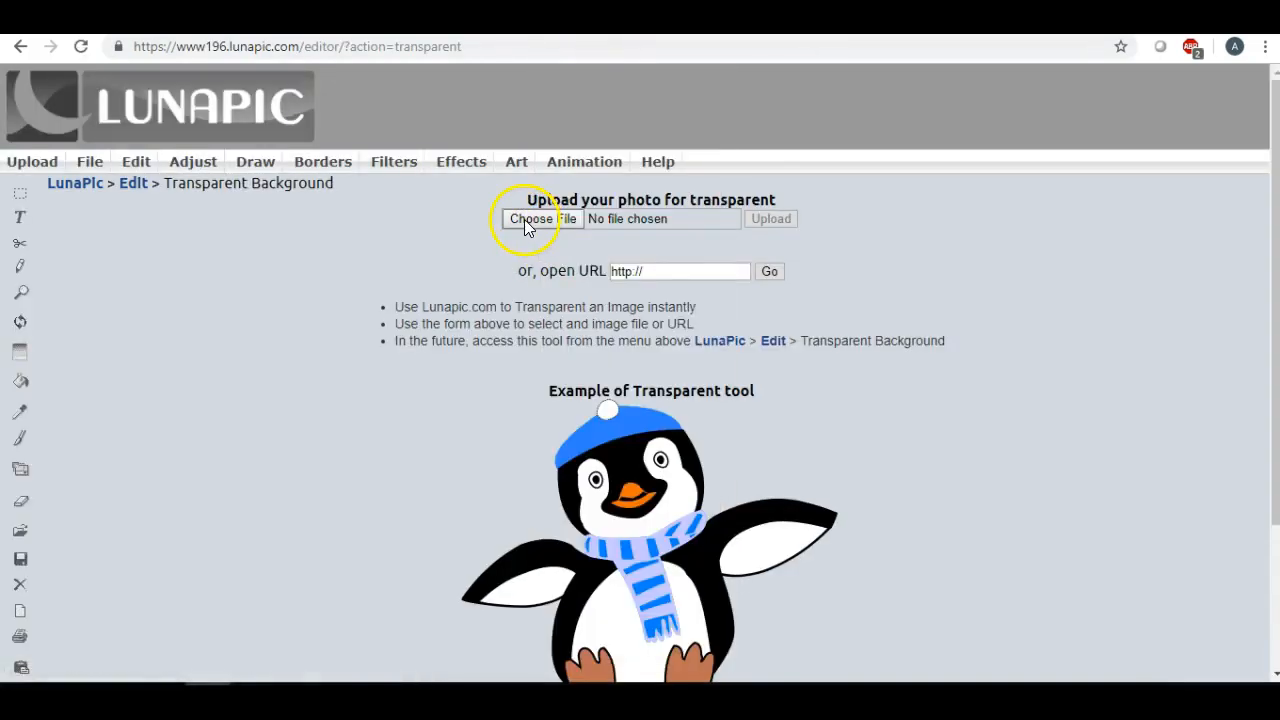
left_click(527, 220)
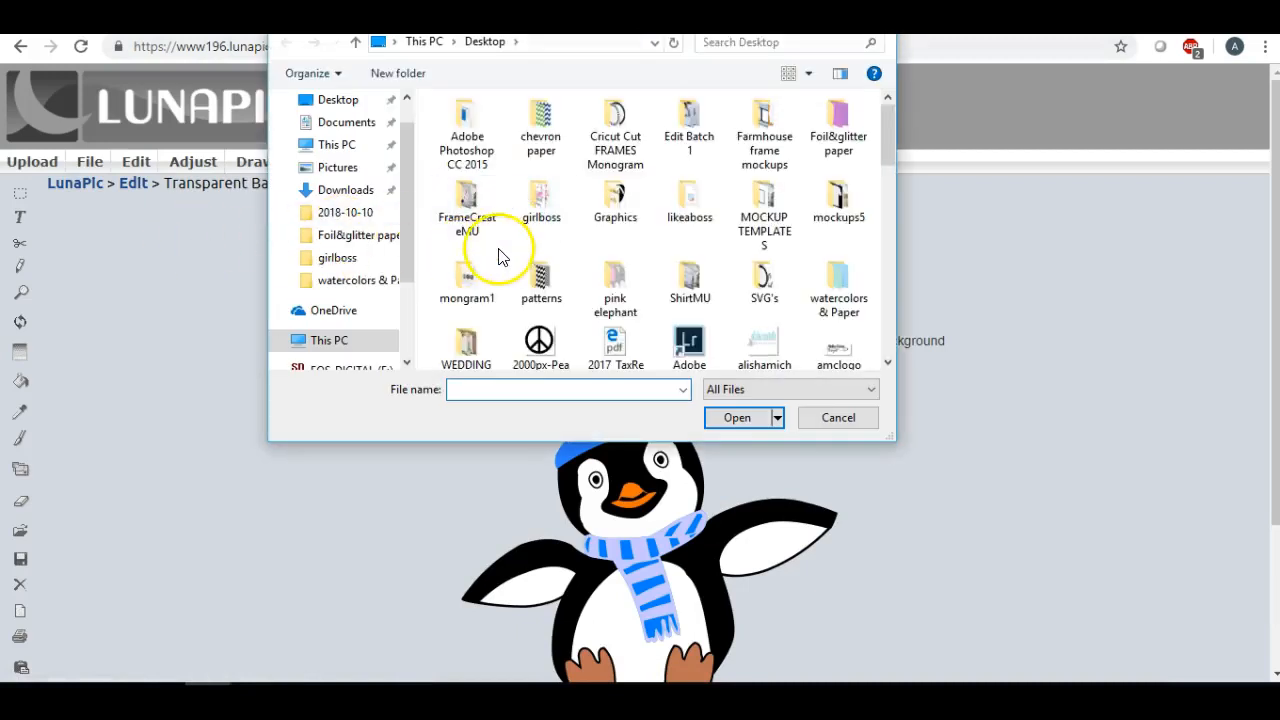
left_click(337, 99)
scroll(705, 195, "down", 1)
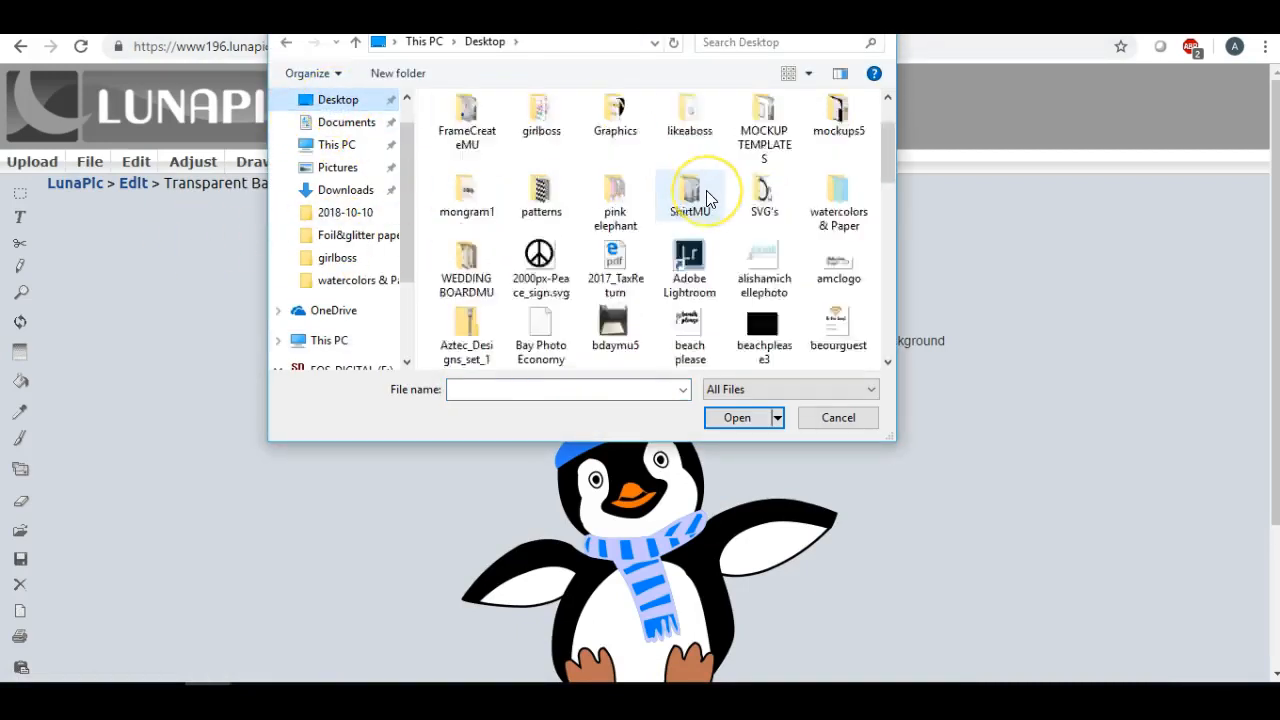
scroll(705, 197, "down", 10)
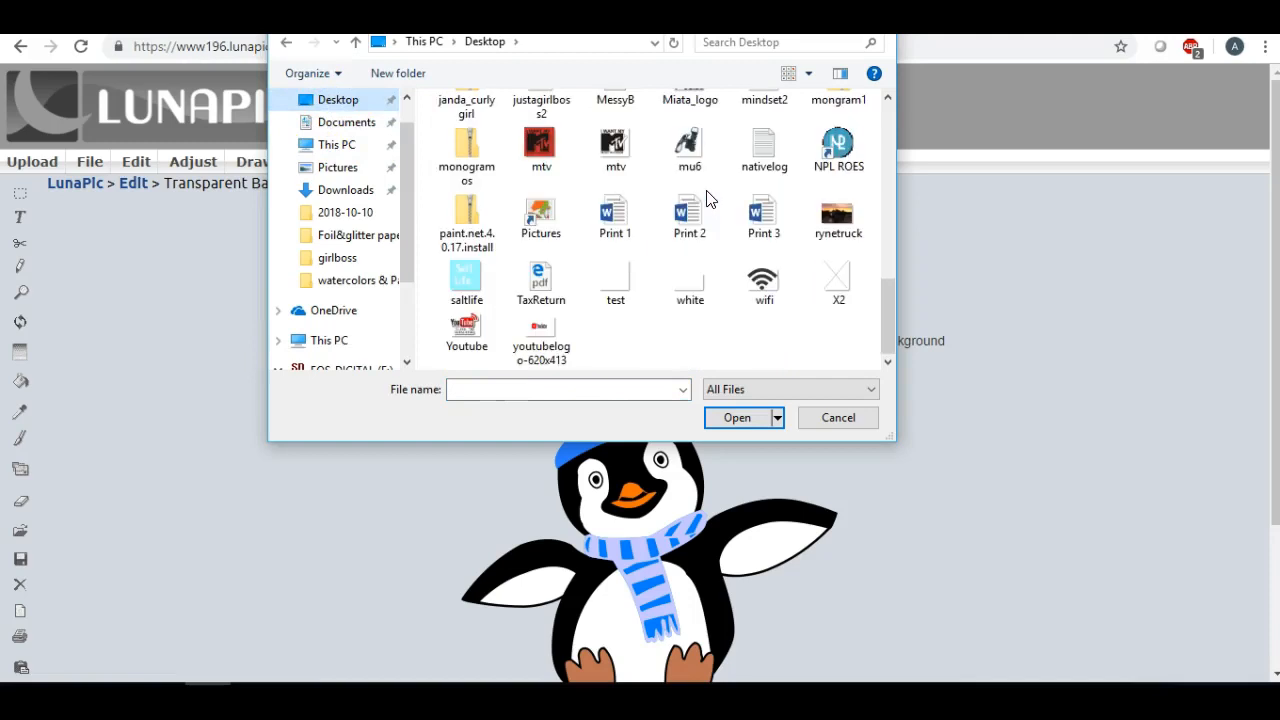
double_click(467, 280)
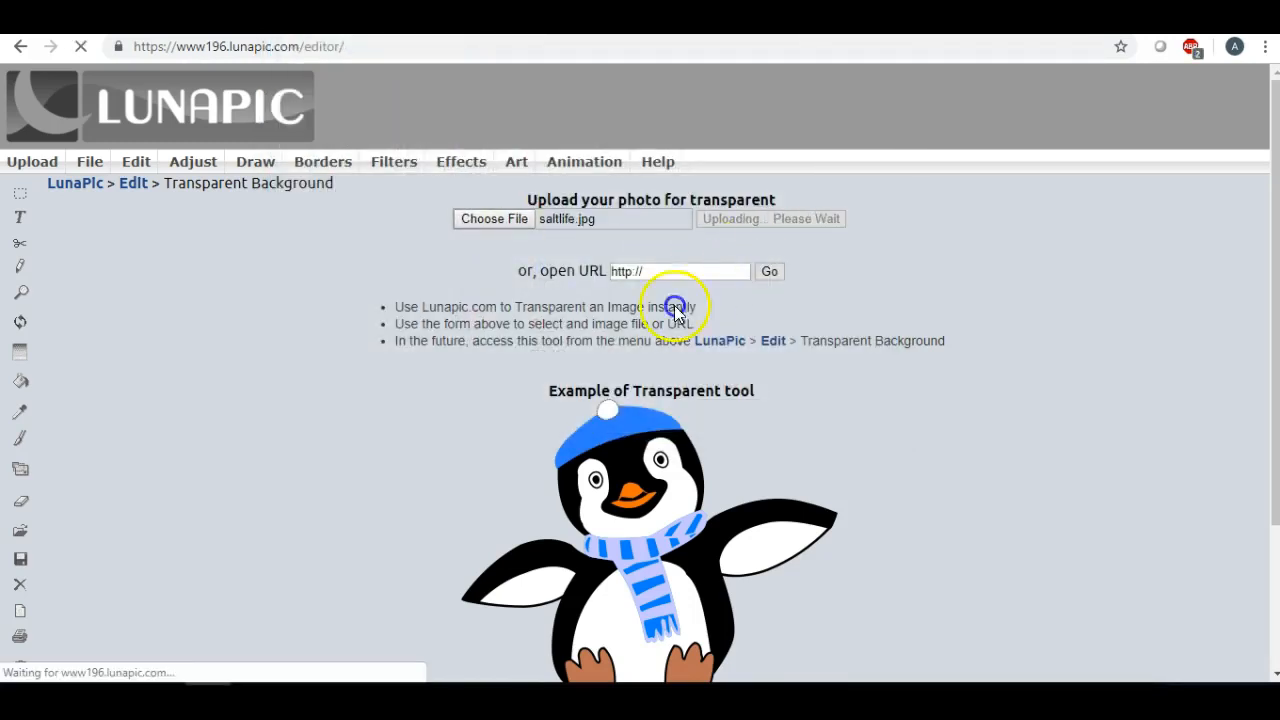
Make the light blue background around the Salt Life text transparent and apply the change.
scroll(300, 322, "down", 3)
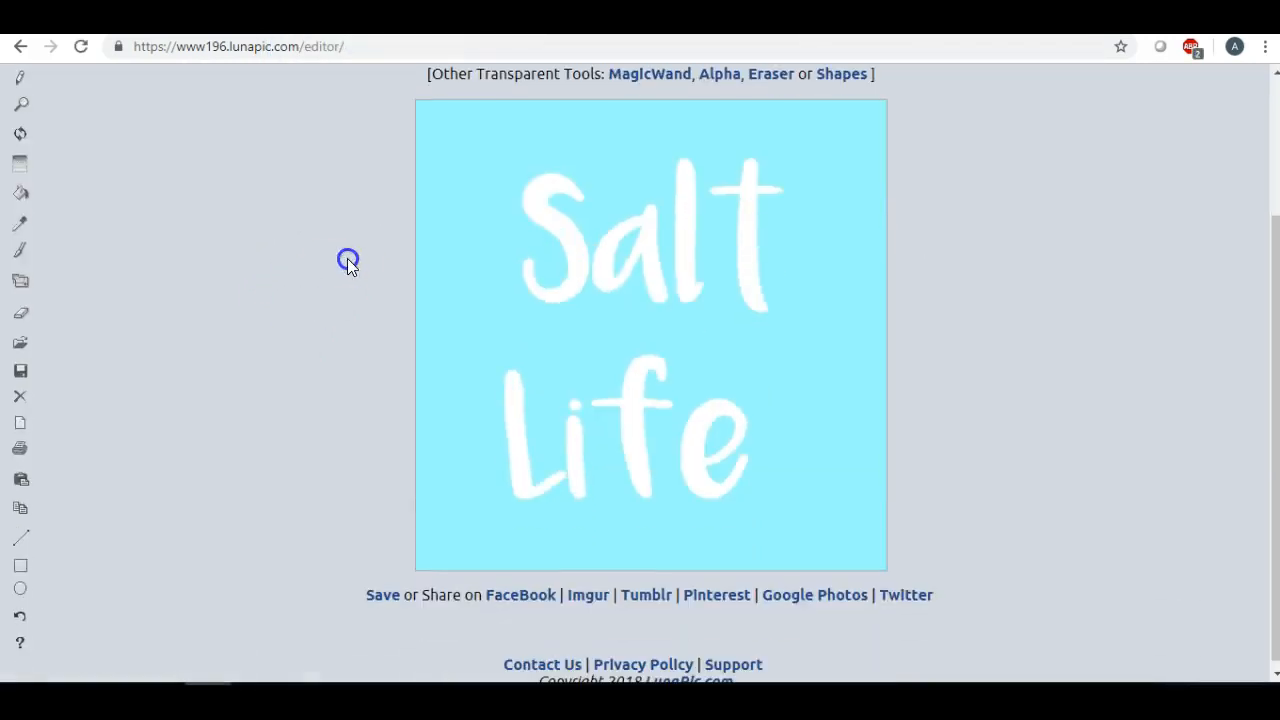
left_click(474, 157)
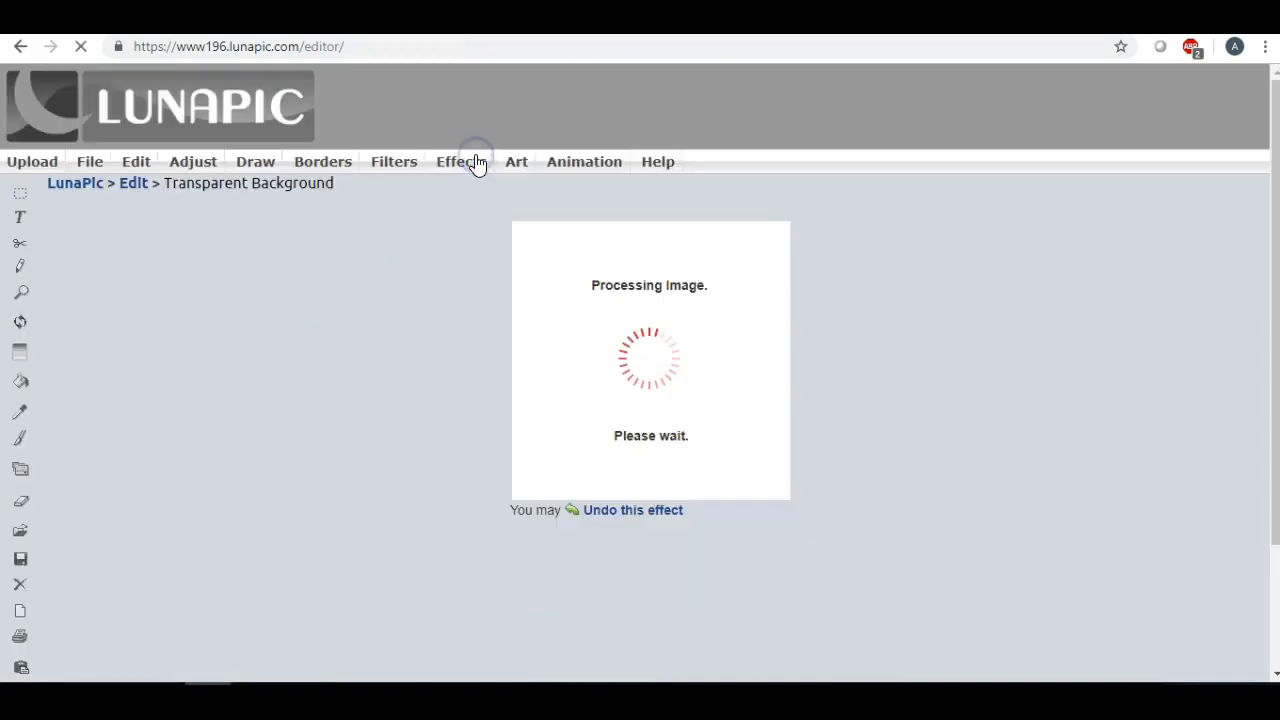
scroll(908, 226, "down", 5)
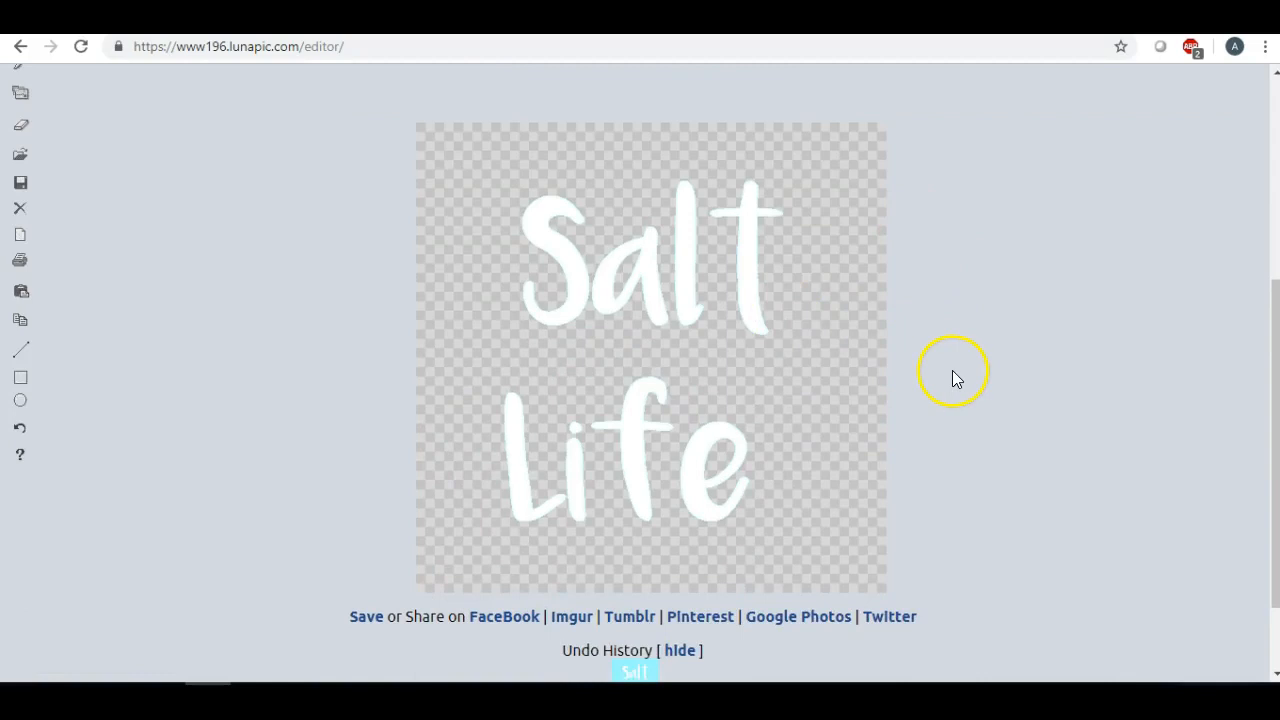
scroll(955, 357, "up", 1)
scroll(955, 357, "down", 1)
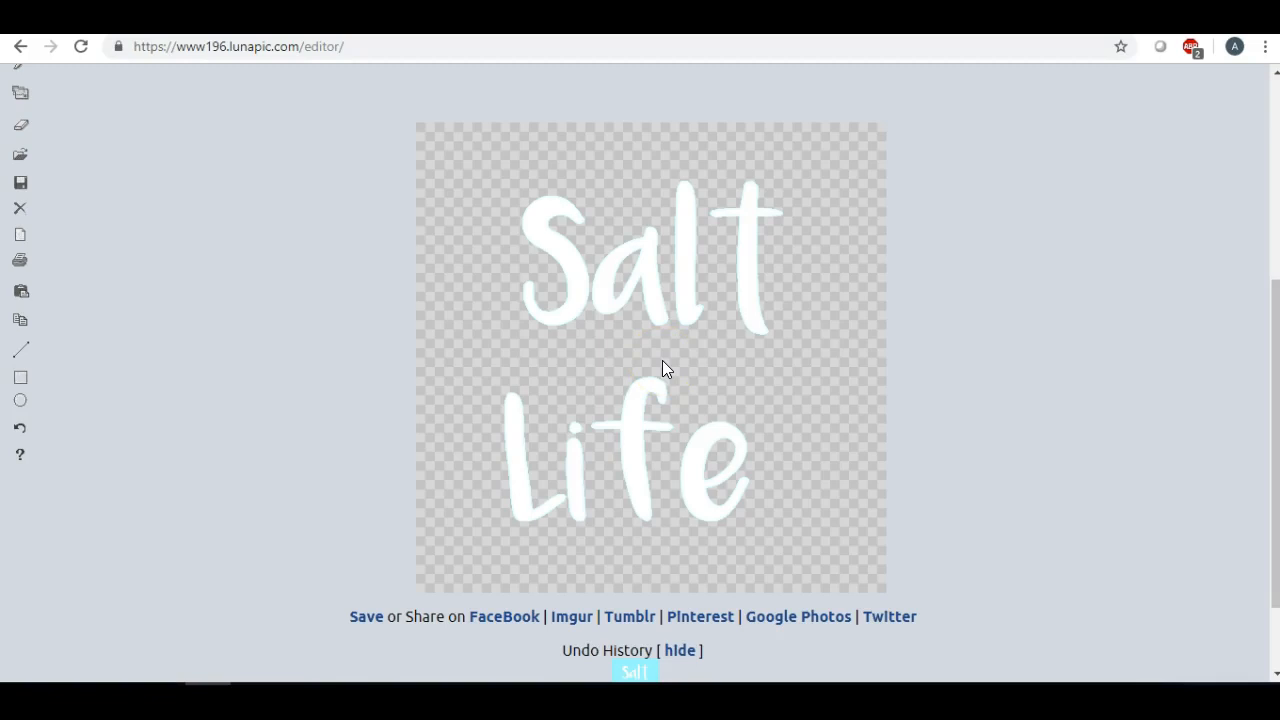
scroll(826, 346, "up", 1)
left_click(748, 139)
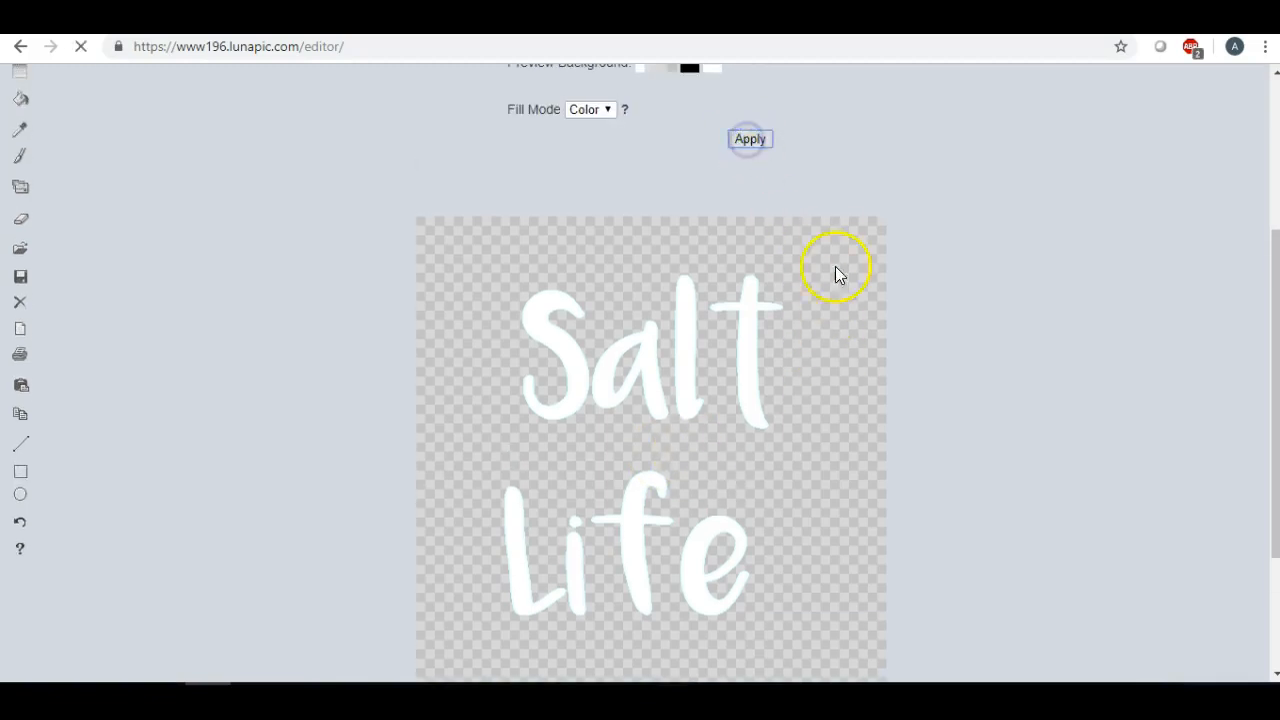
scroll(838, 325, "down", 3)
scroll(600, 250, "up", 3)
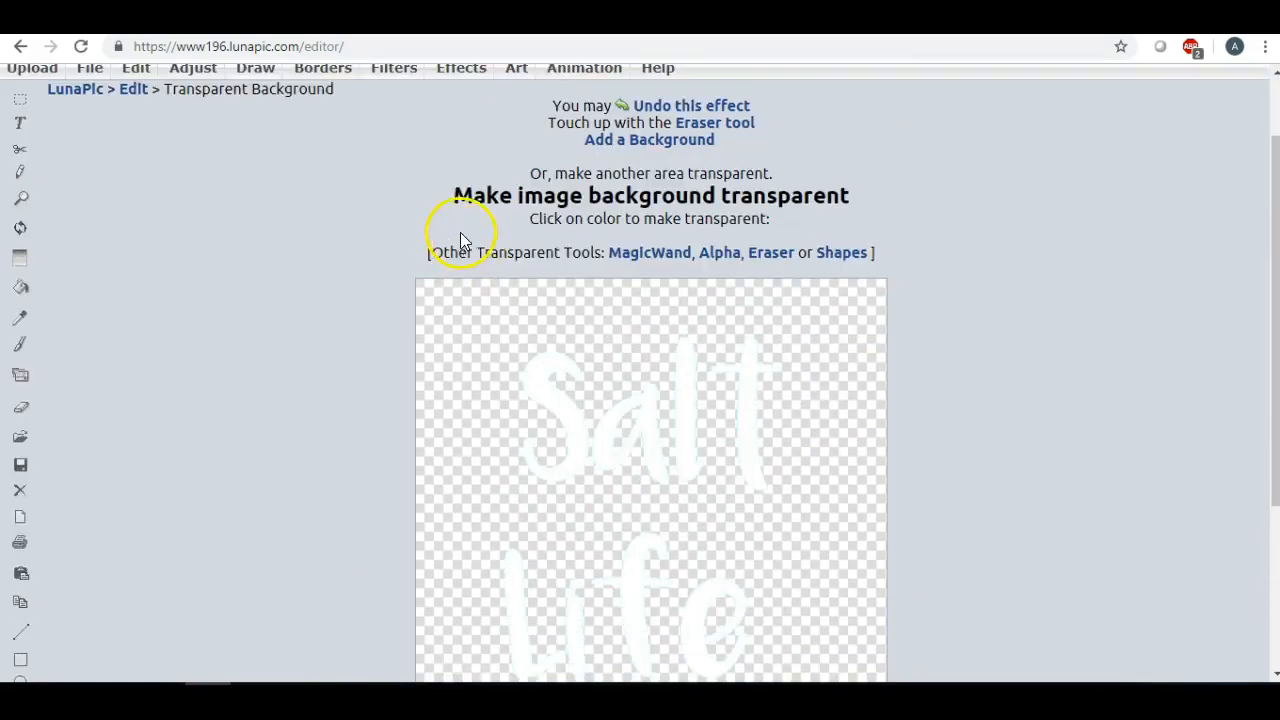
Save the transparent Salt Life image as PNG and open the downloaded file.
left_click(90, 162)
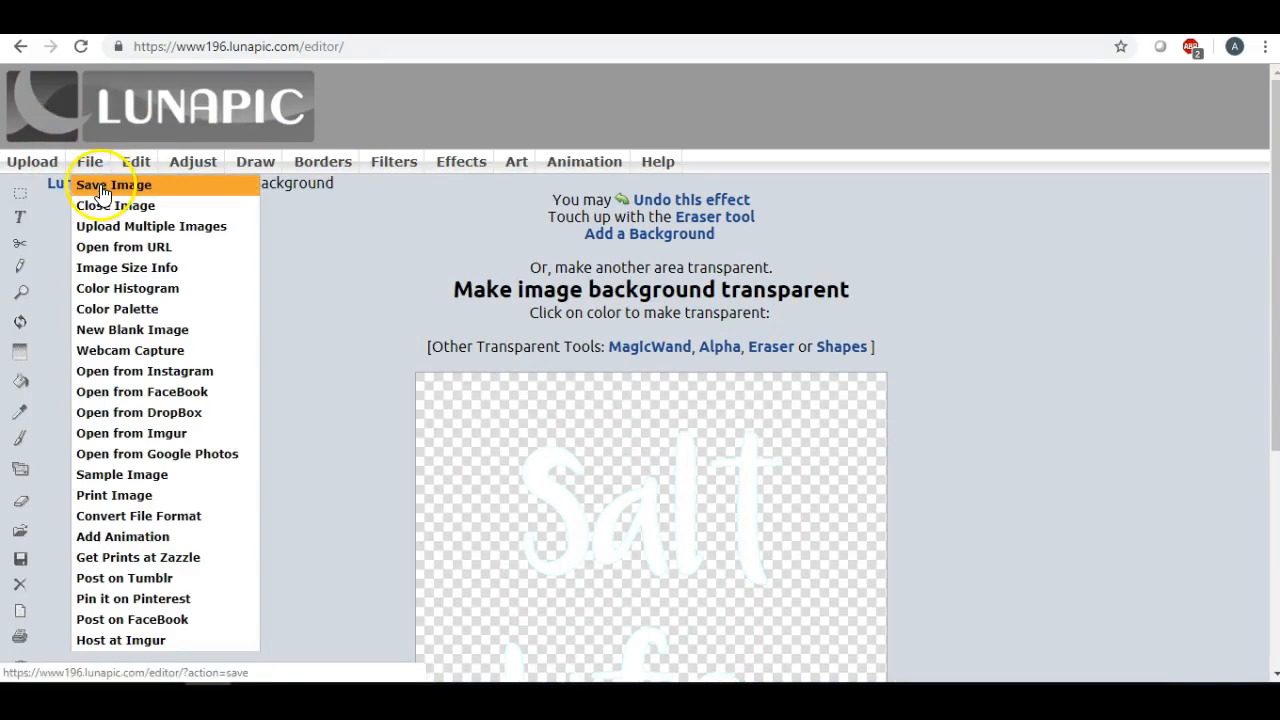
left_click(101, 188)
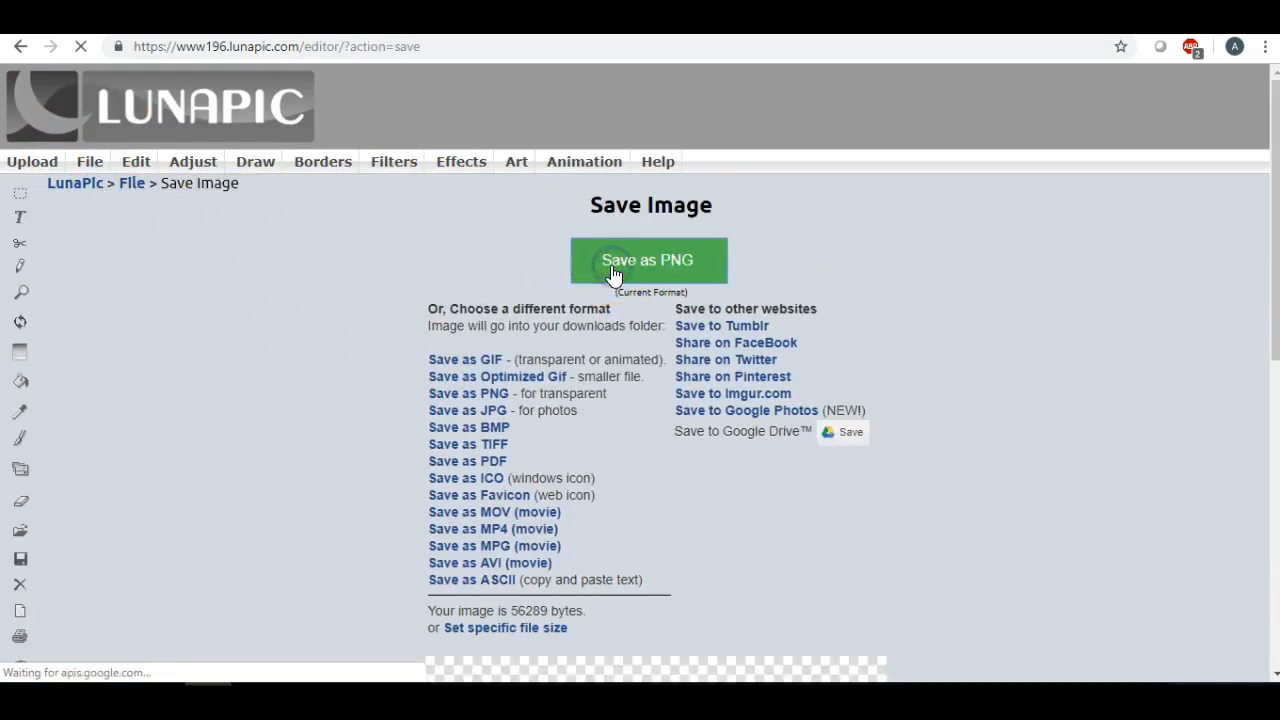
left_click(613, 270)
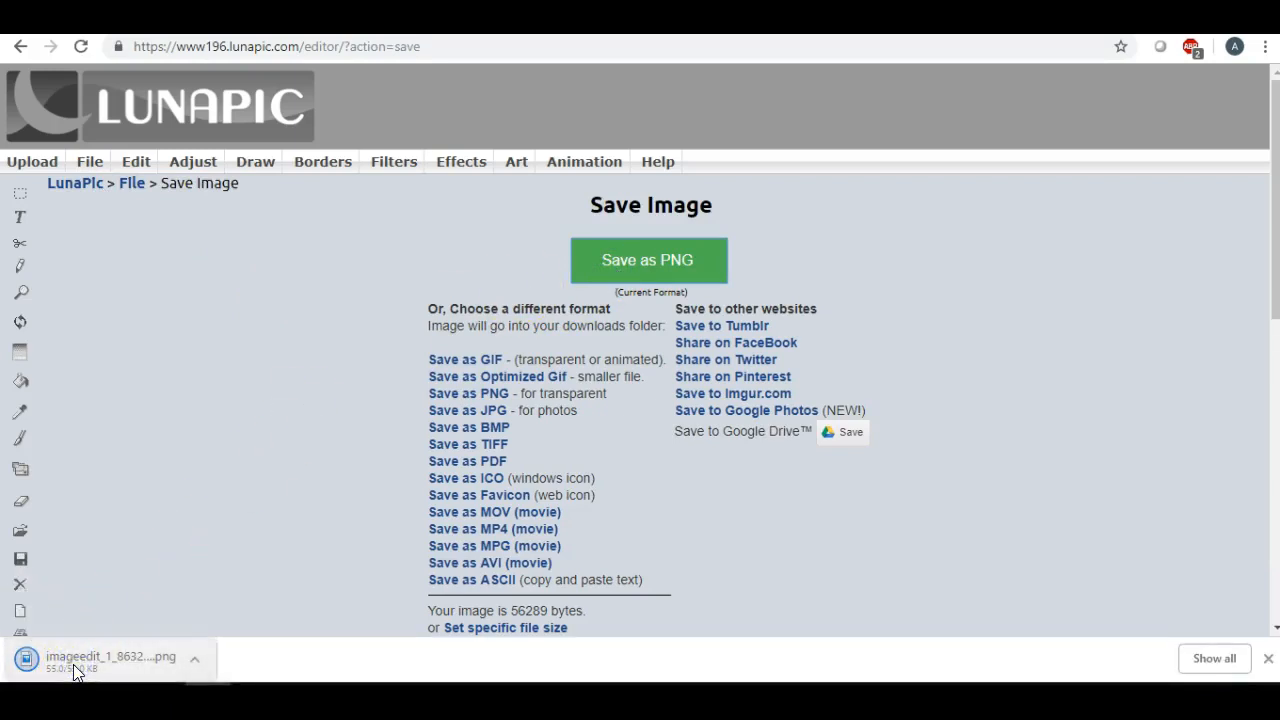
left_click(73, 664)
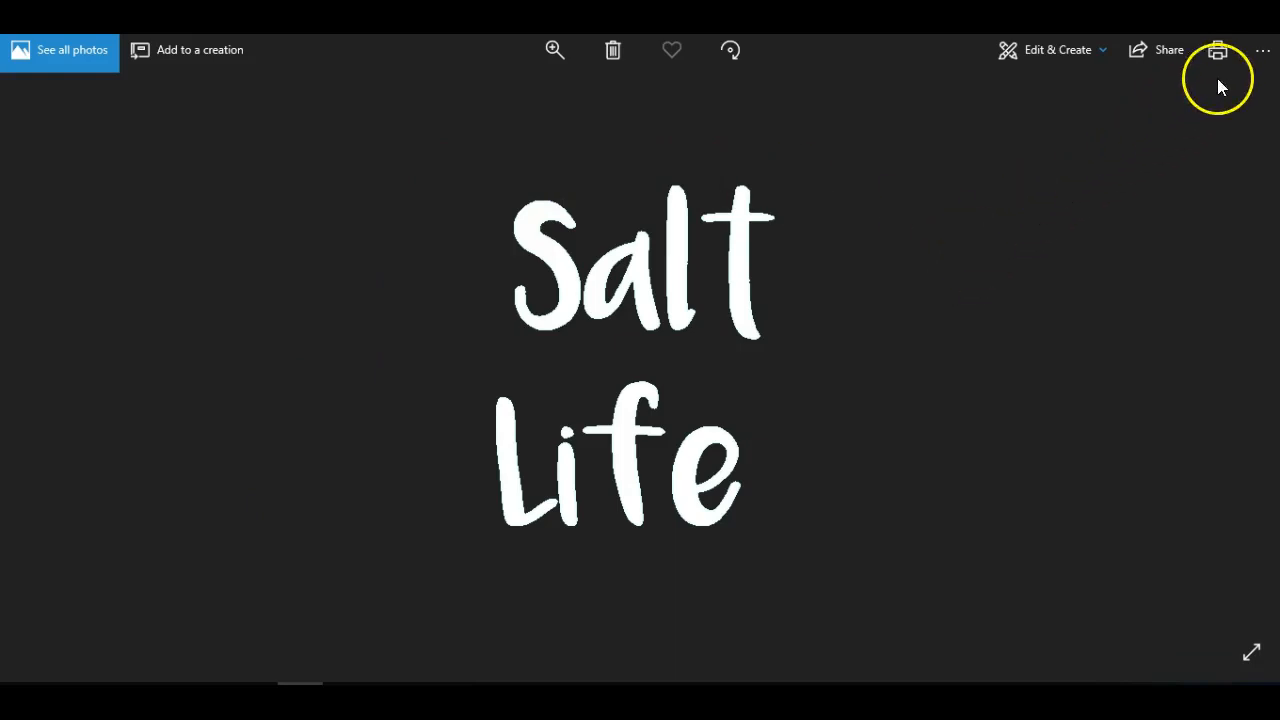
Save a copy of the opened Salt Life image to the Desktop as saltlife.png.
left_click(1260, 52)
left_click(1197, 126)
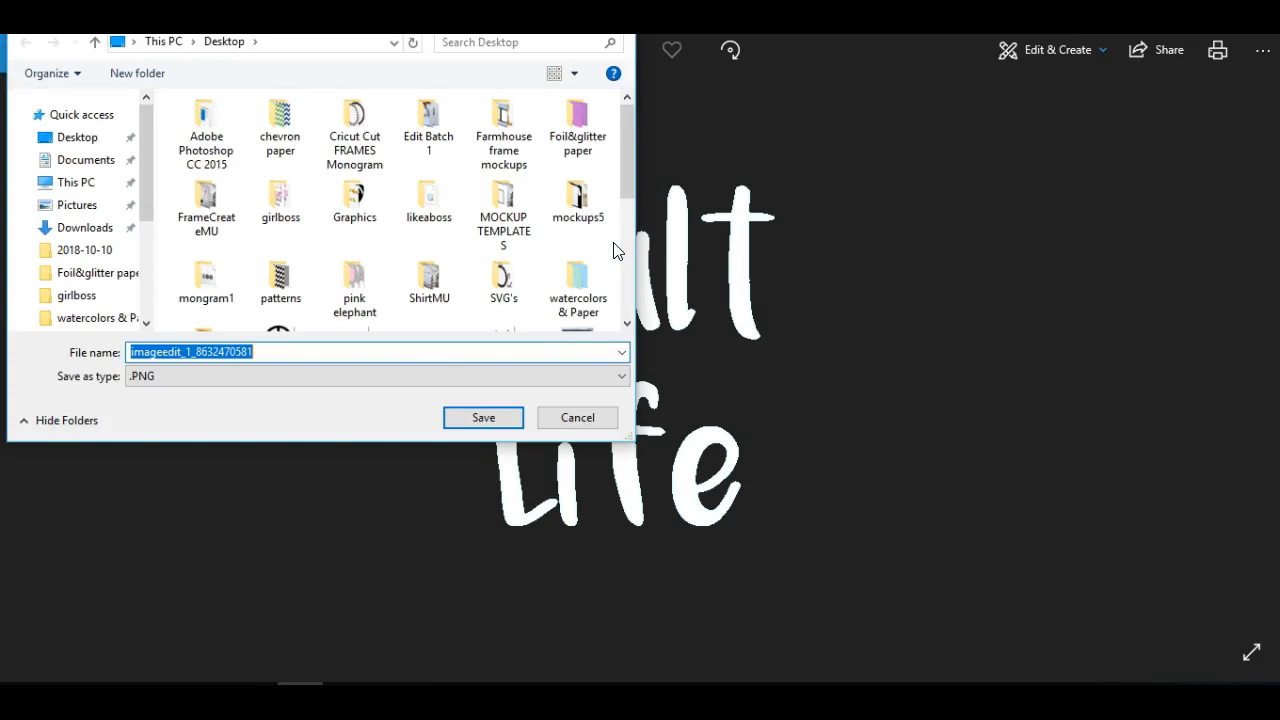
left_click(264, 350)
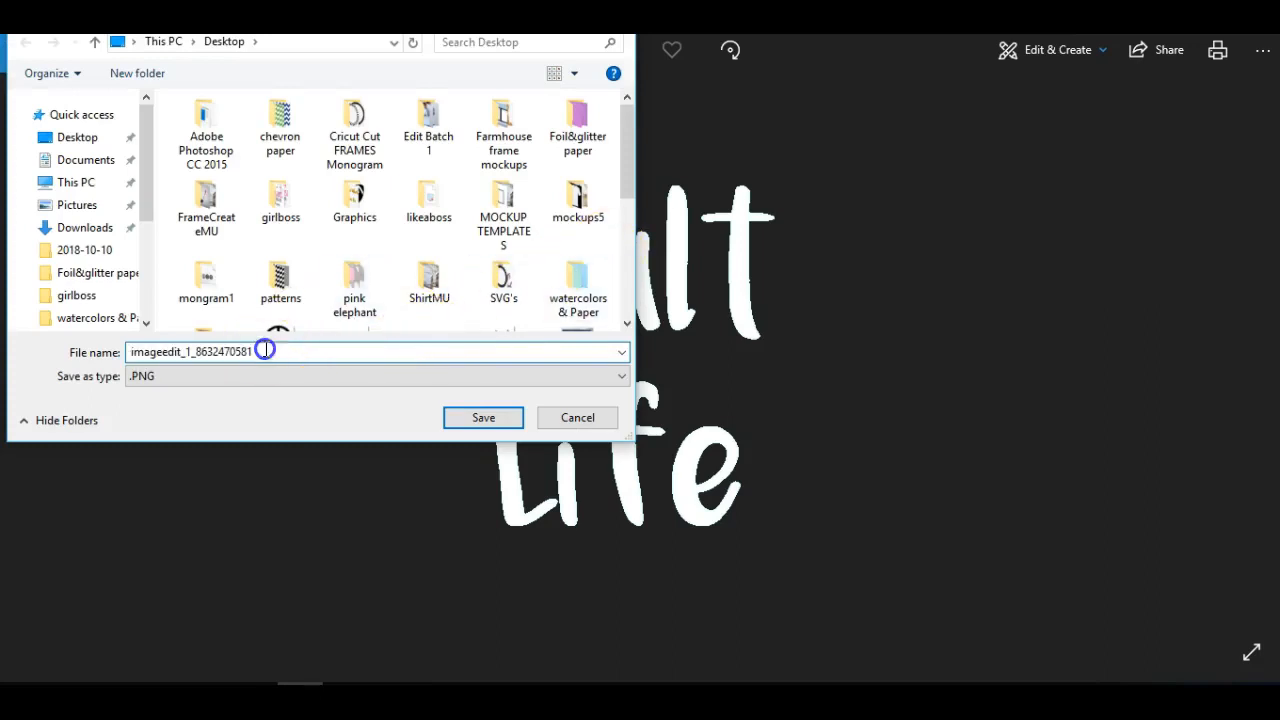
key("BackSpace")
key("BackSpace")
key("BackSpace")
key("BackSpace")
key("BackSpace")
key("BackSpace")
key("BackSpace")
key("BackSpace")
key("BackSpace")
key("BackSpace")
key("BackSpace")
key("BackSpace")
key("BackSpace")
key("BackSpace")
key("BackSpace")
key("BackSpace")
key("BackSpace")
key("BackSpace")
key("BackSpace")
key("BackSpace")
key("BackSpace")
key("BackSpace")
type("saltlife")
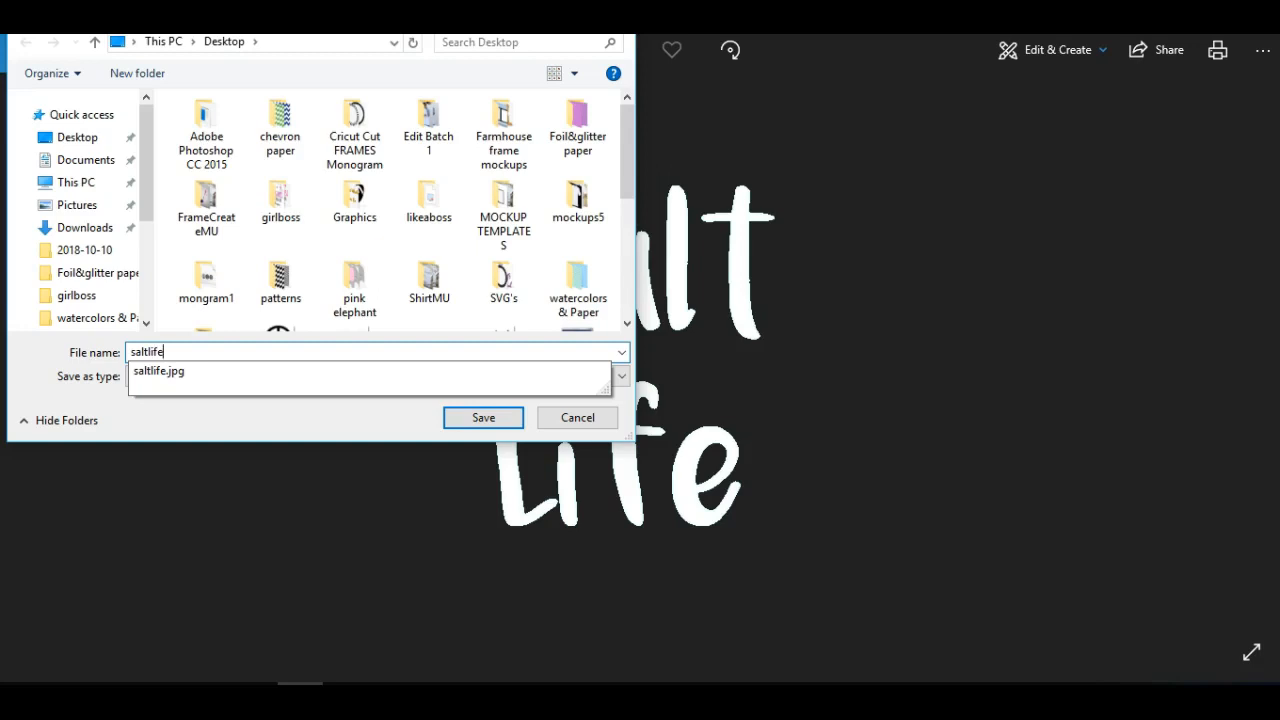
type(".p")
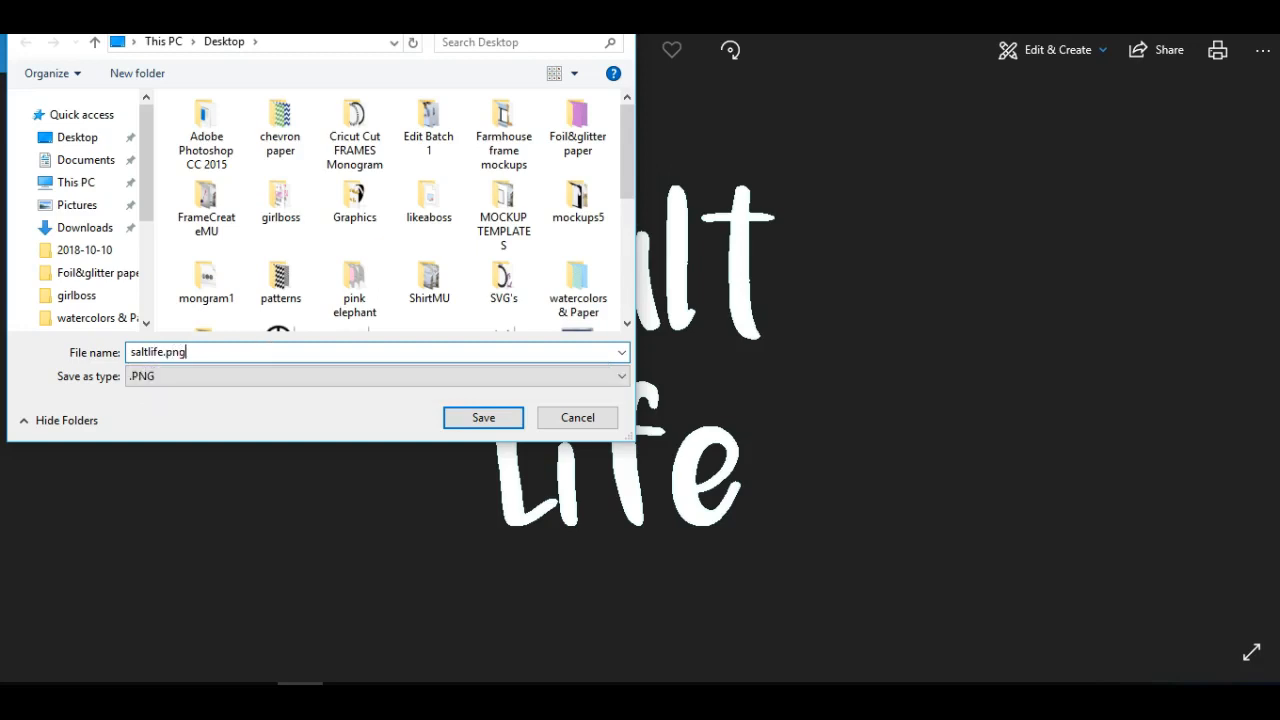
type("ng")
left_click(478, 417)
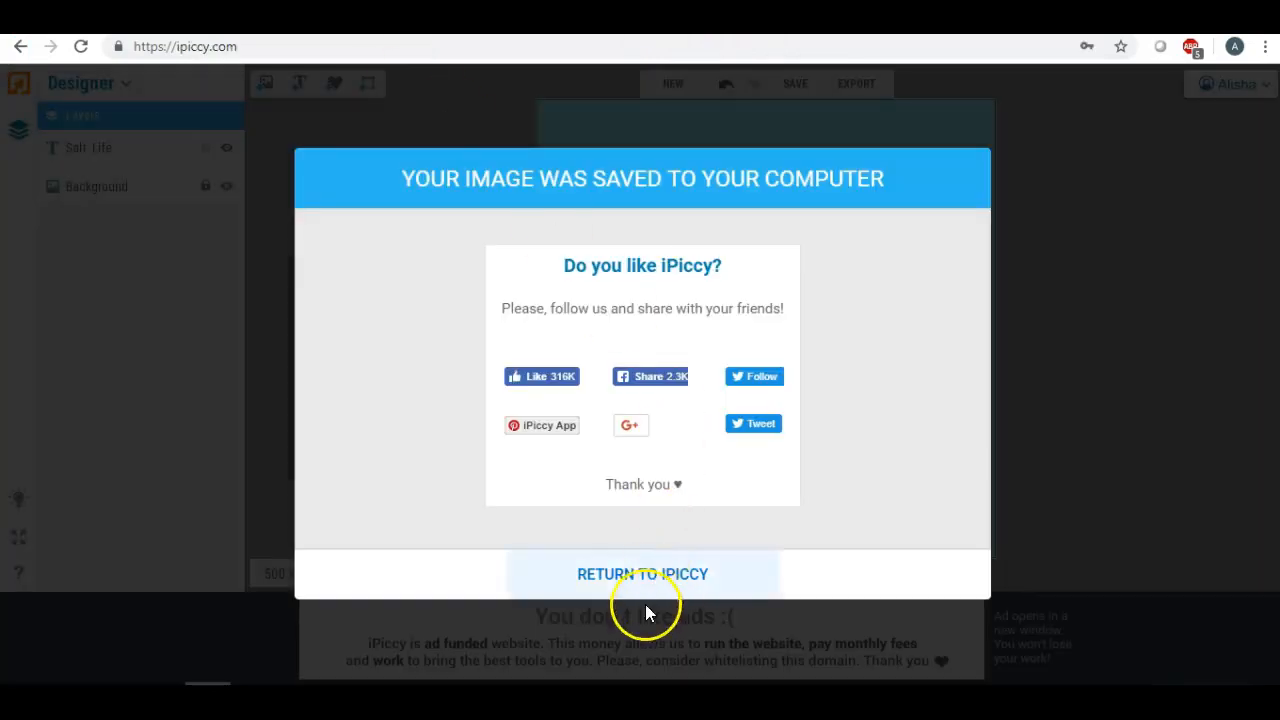
Return to the Salt Life design in iPiccy, delete its Background layer and inspect the white text on the transparent canvas.
left_click(600, 588)
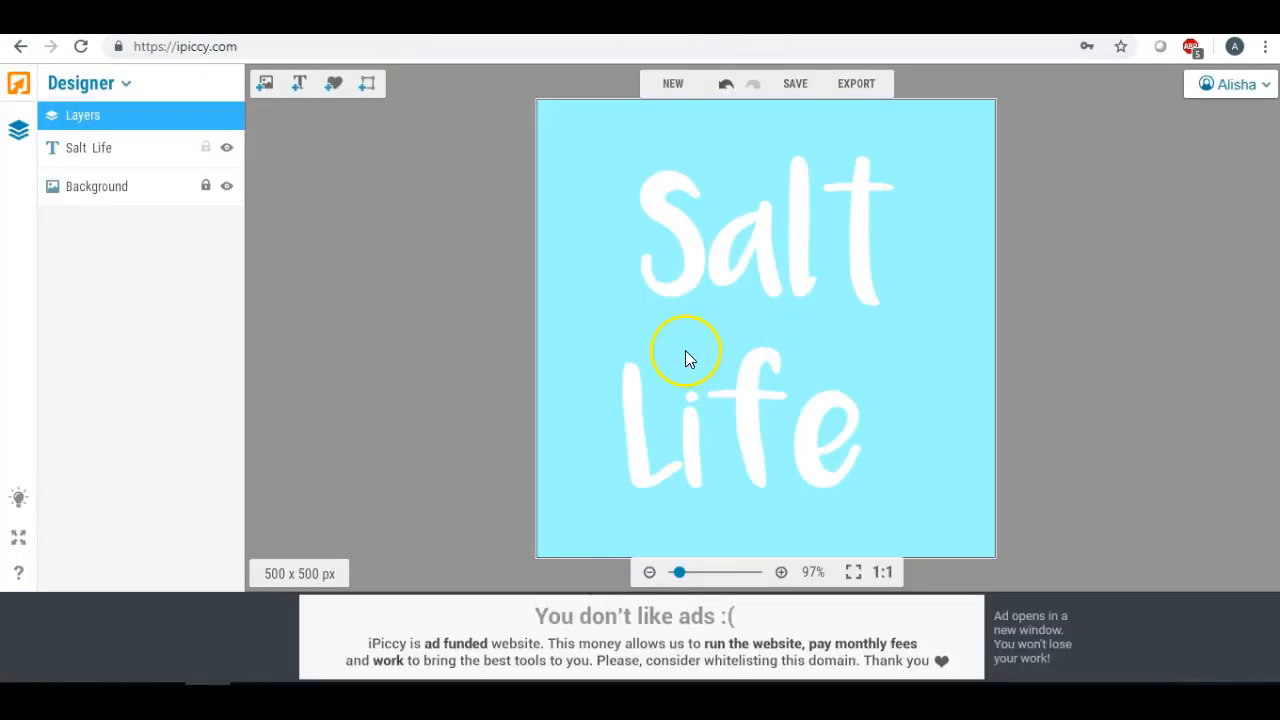
left_click(587, 140)
left_click(558, 130)
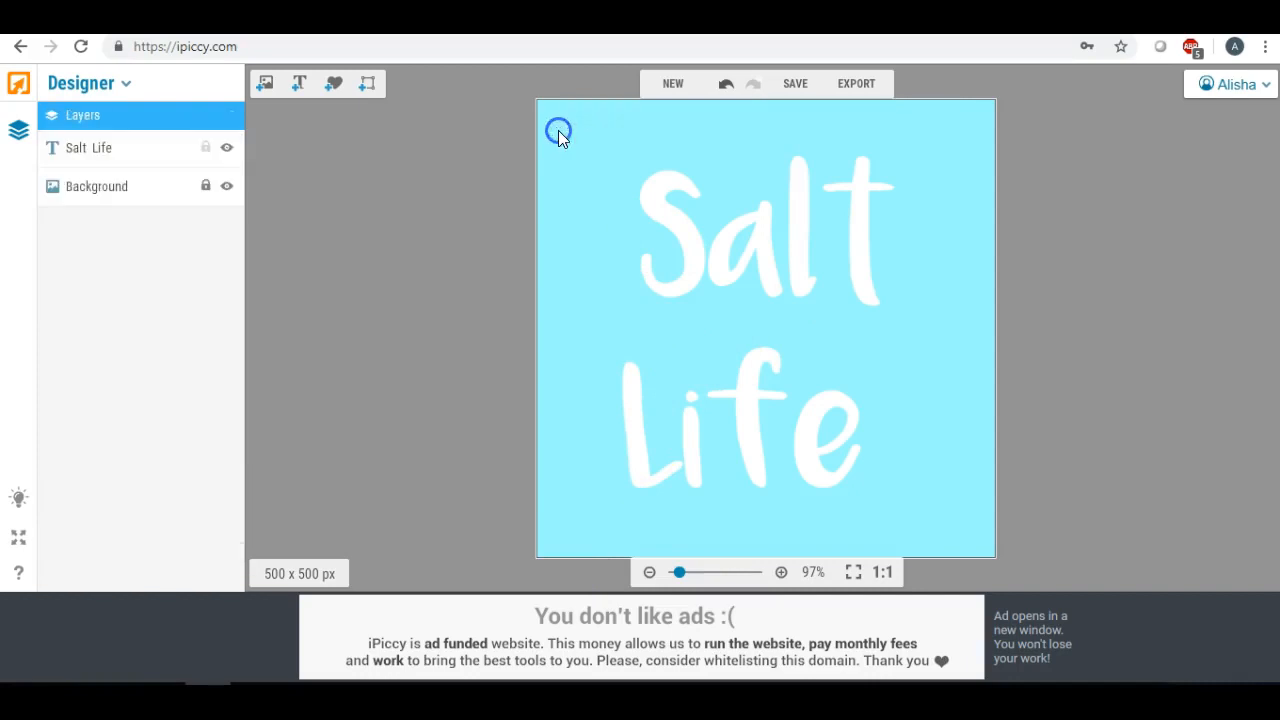
left_click(140, 187)
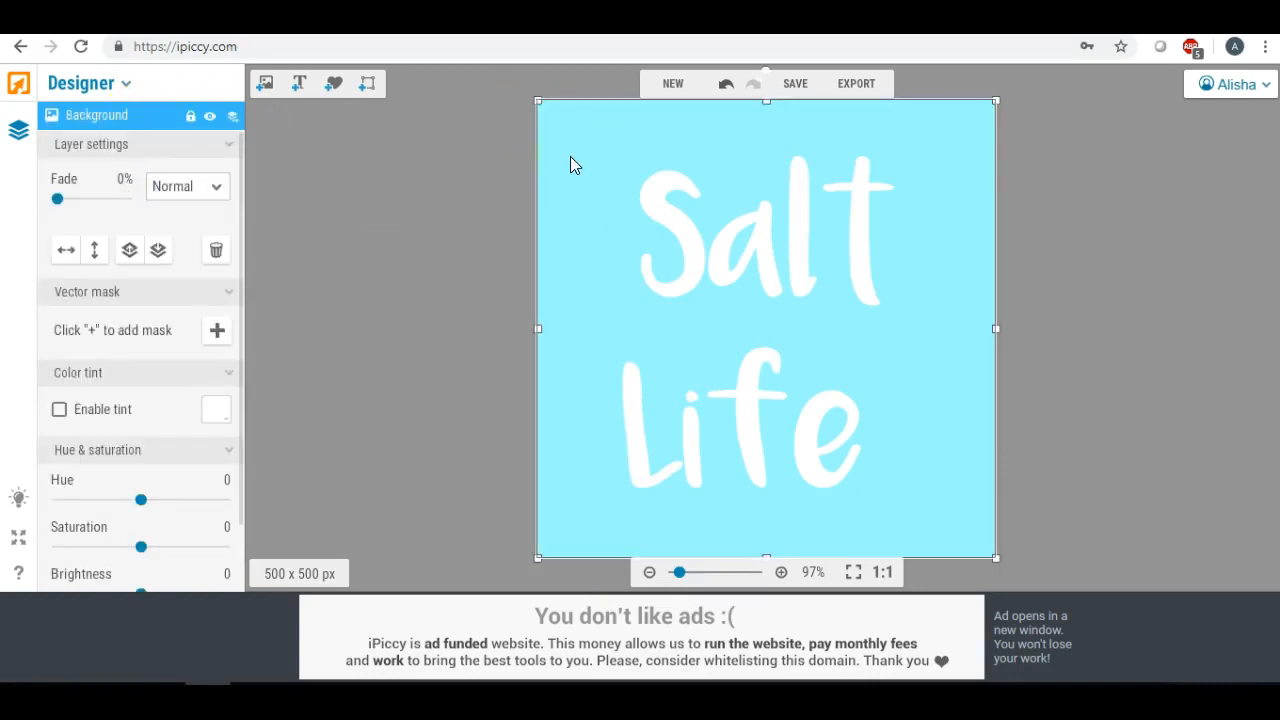
right_click(570, 160)
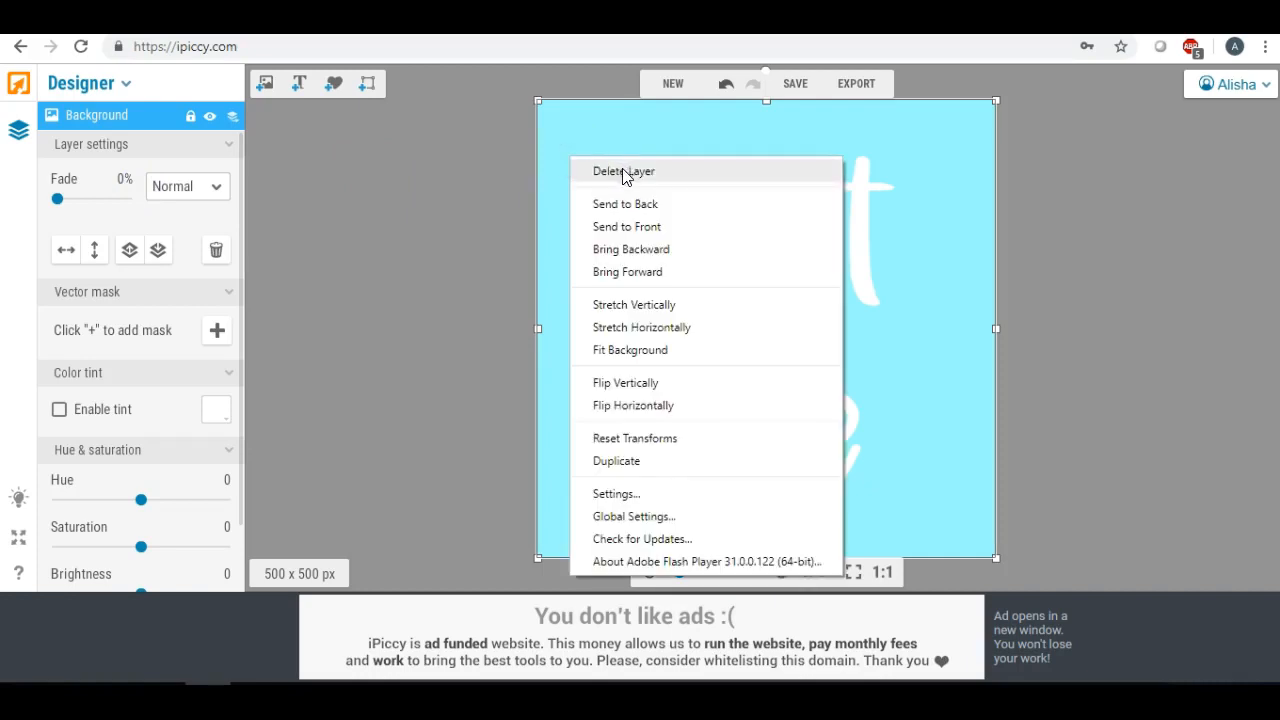
left_click(622, 172)
left_click(681, 572)
left_click_drag(681, 572, 703, 571)
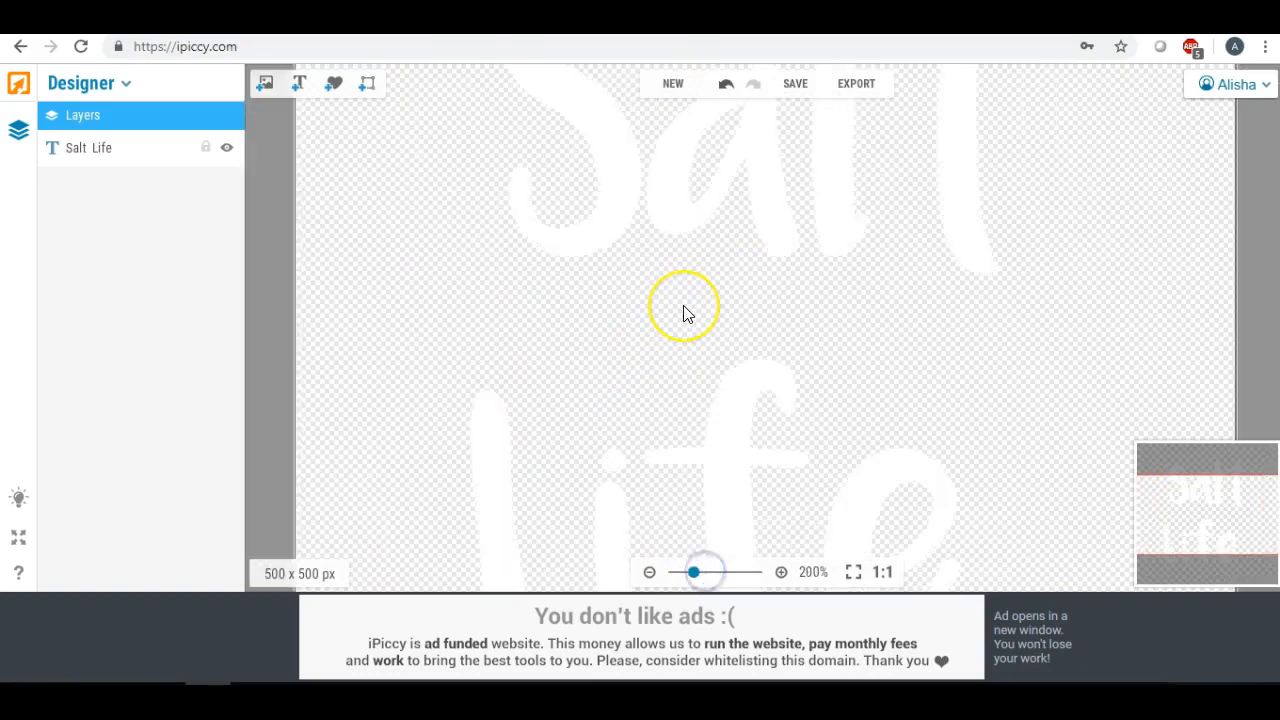
scroll(684, 313, "down", 2)
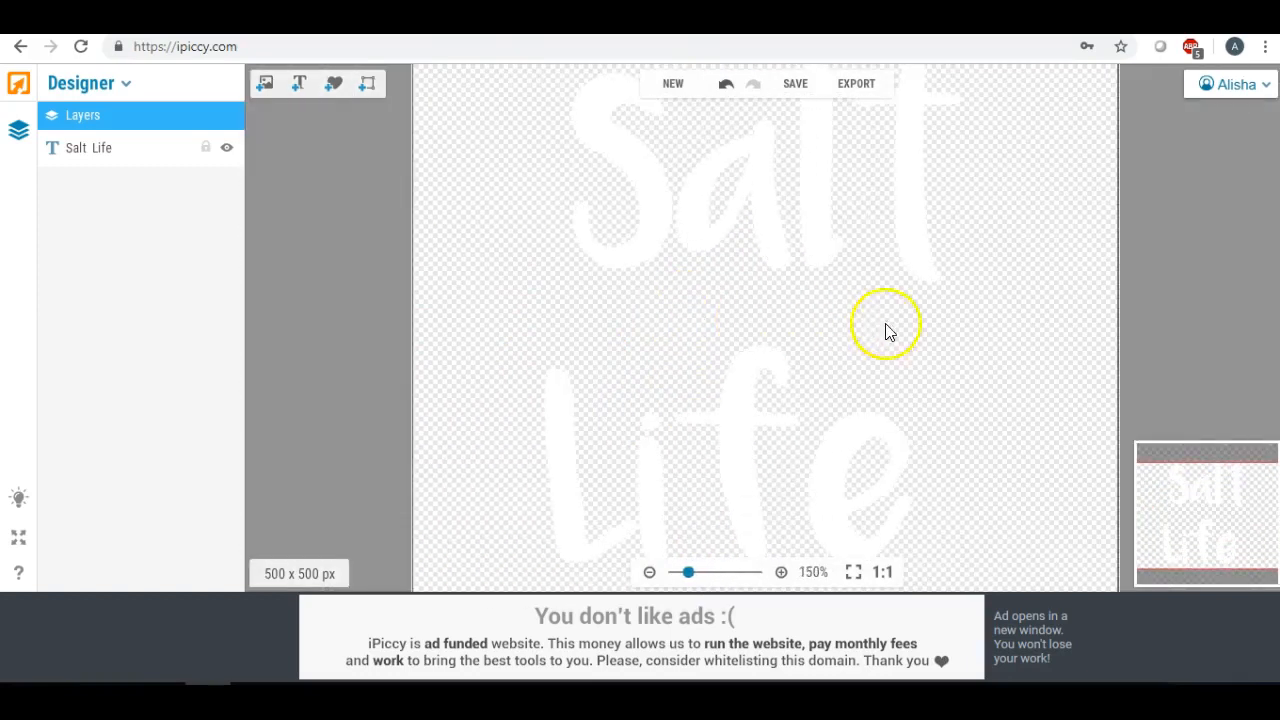
scroll(907, 314, "down", 2)
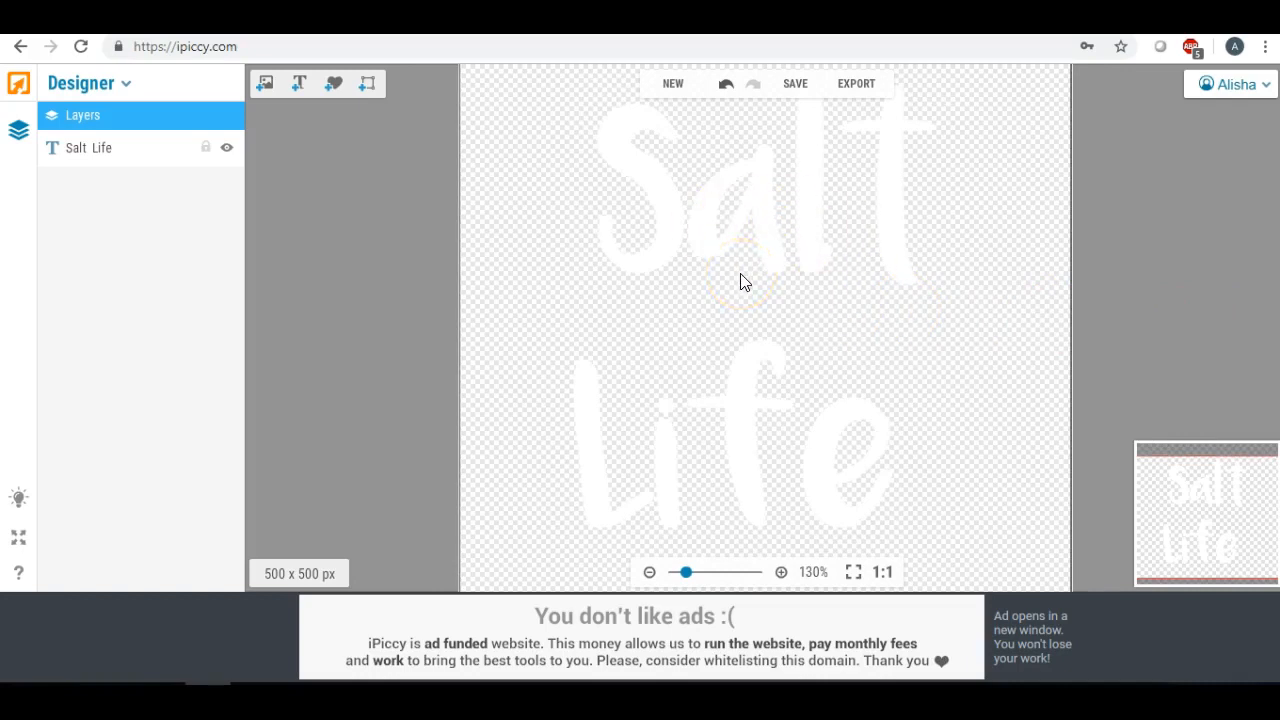
Create a new 1366 x 768 design with a dark teal canvas color.
left_click(668, 84)
left_click_drag(653, 367, 629, 368)
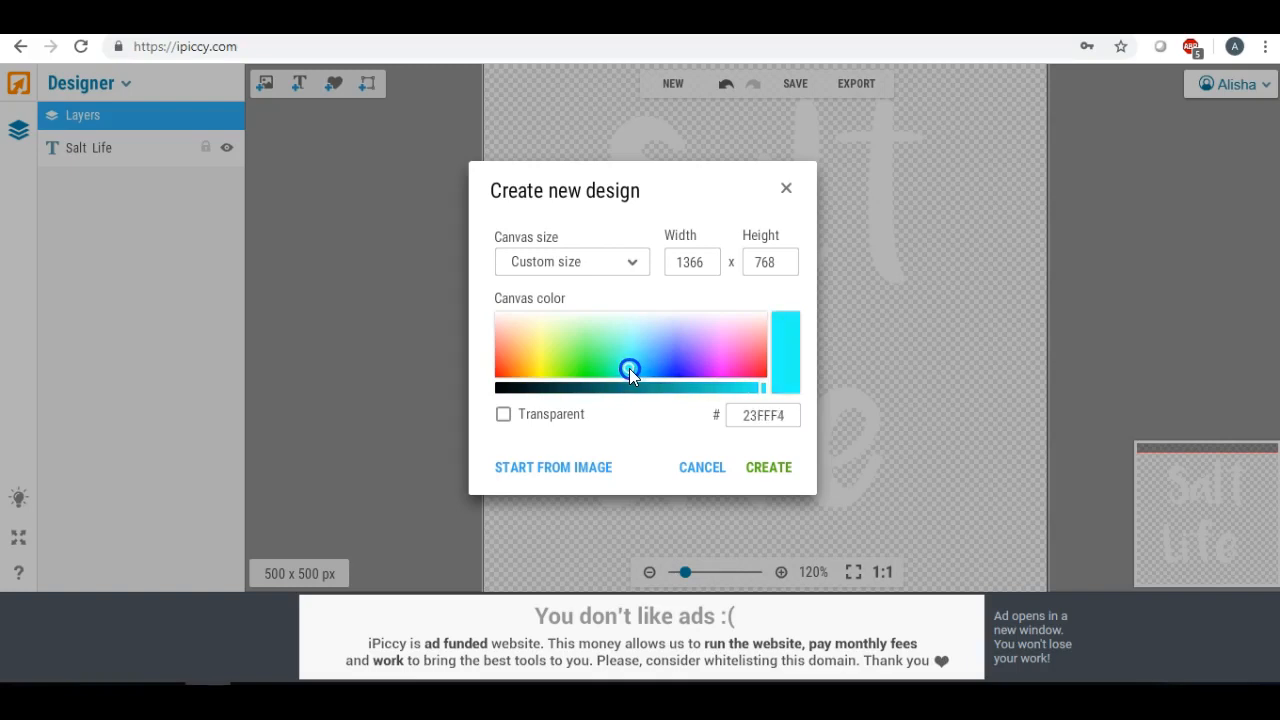
left_click(641, 387)
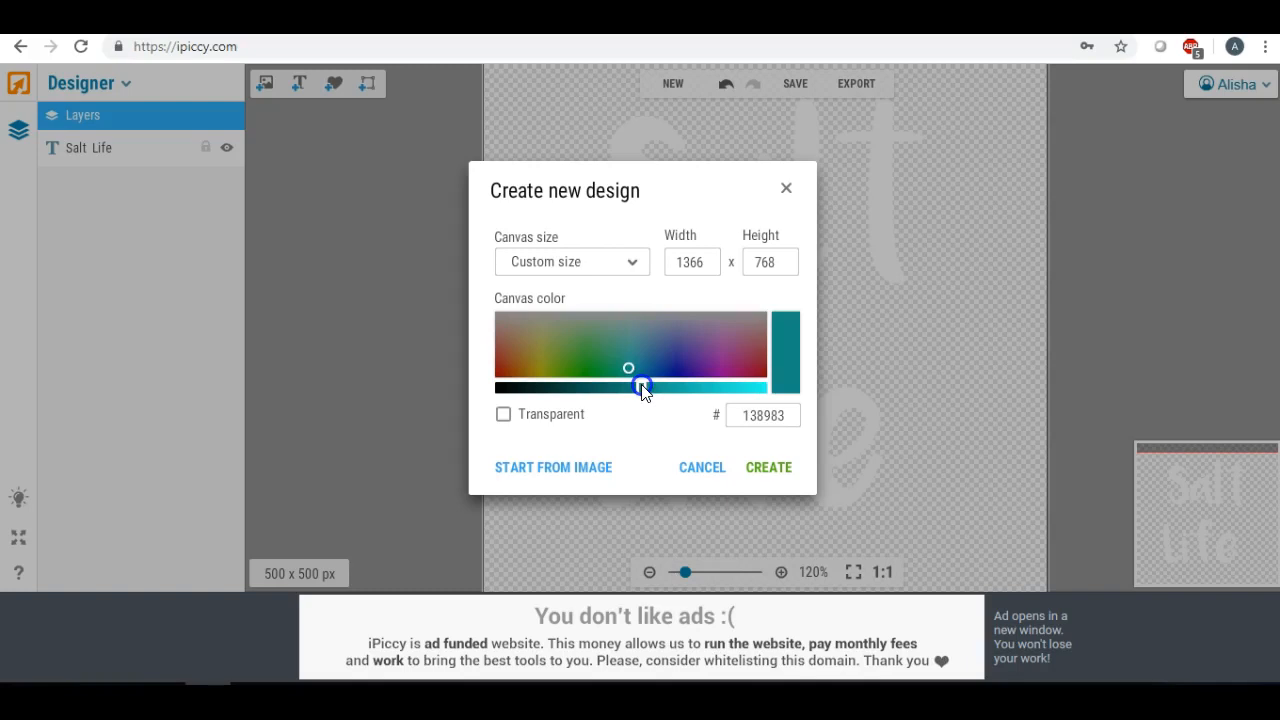
left_click_drag(643, 392, 647, 393)
left_click(769, 469)
Create a new 500 x 500 design with the teal canvas color 1C9EA0.
left_click(669, 81)
double_click(706, 260)
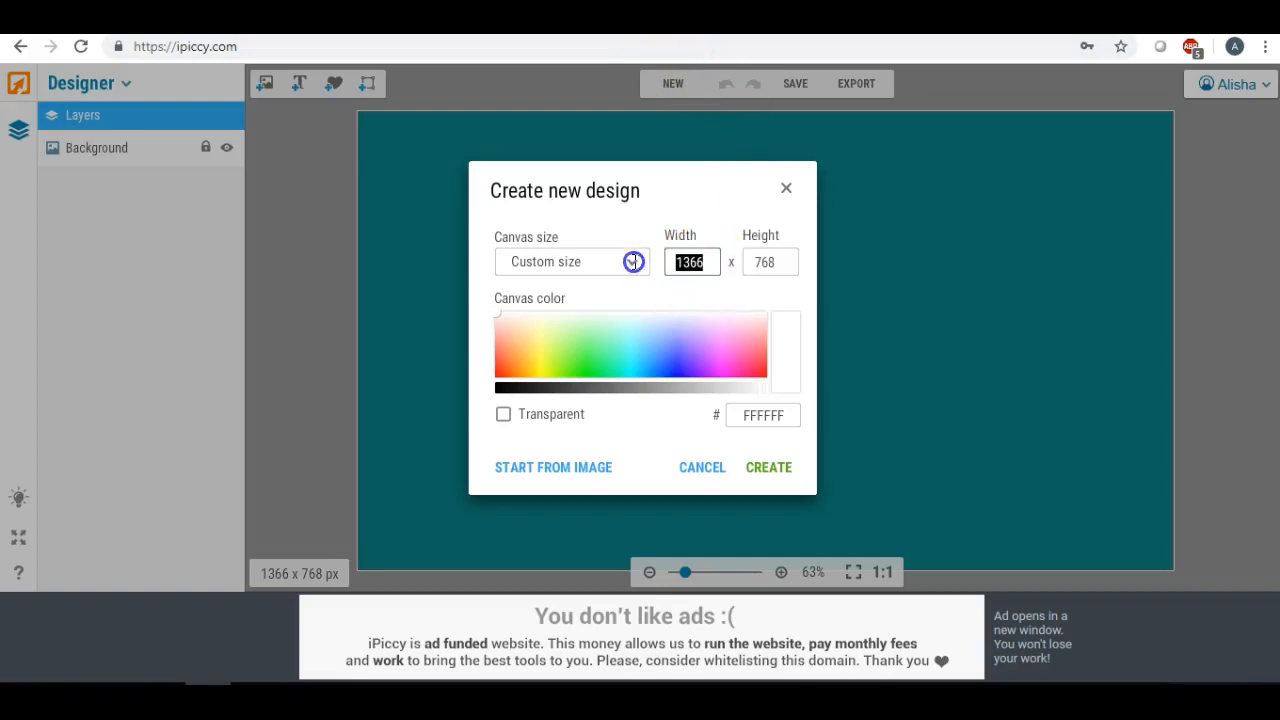
type("500")
double_click(777, 262)
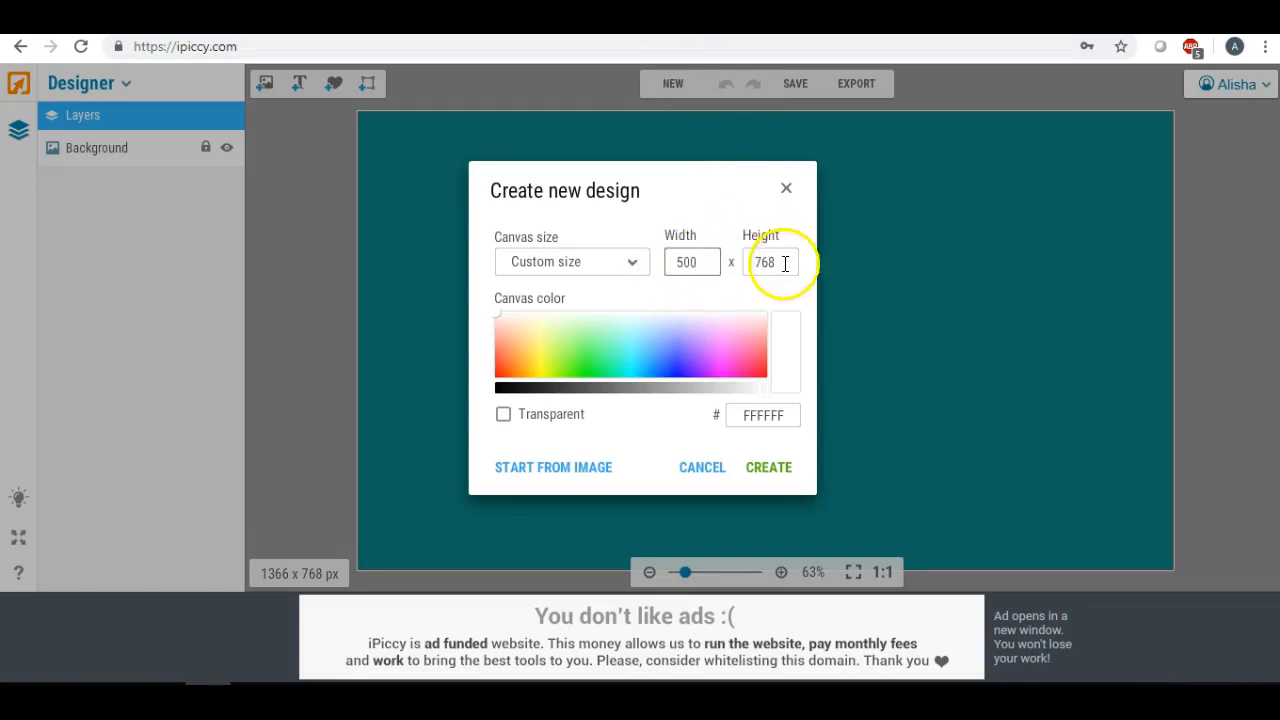
type("500")
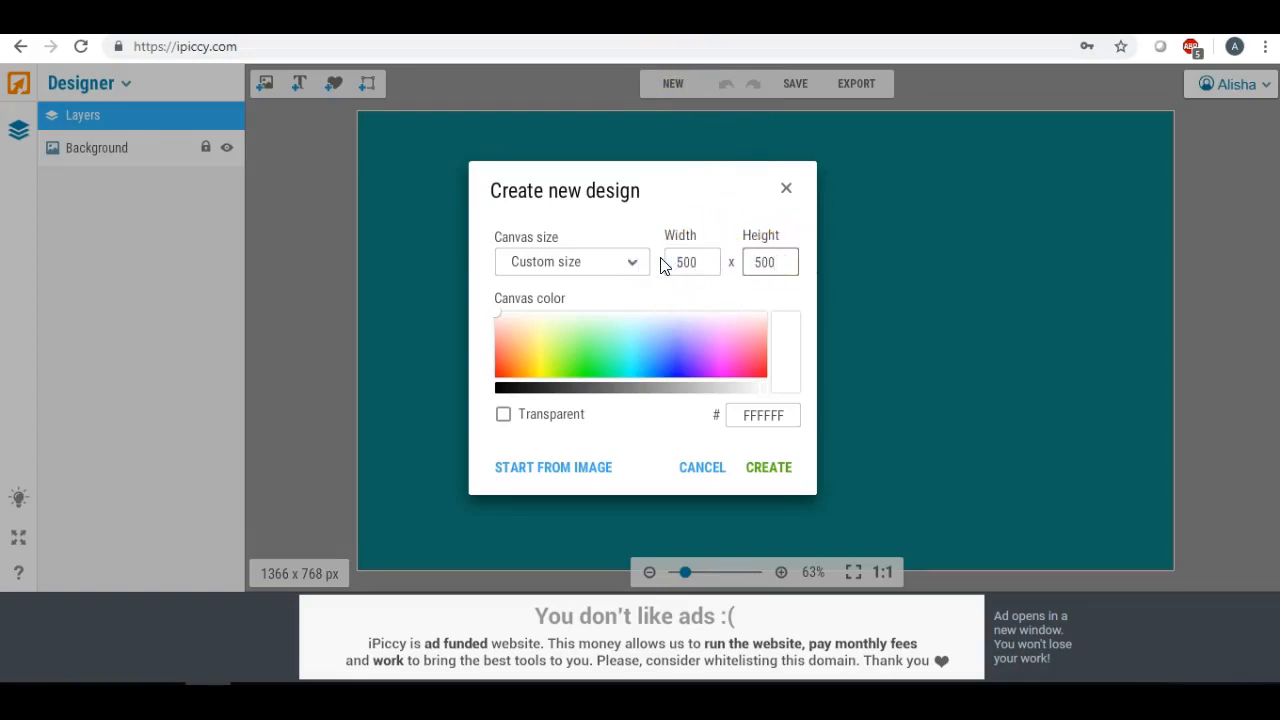
left_click(630, 359)
left_click_drag(630, 359, 632, 365)
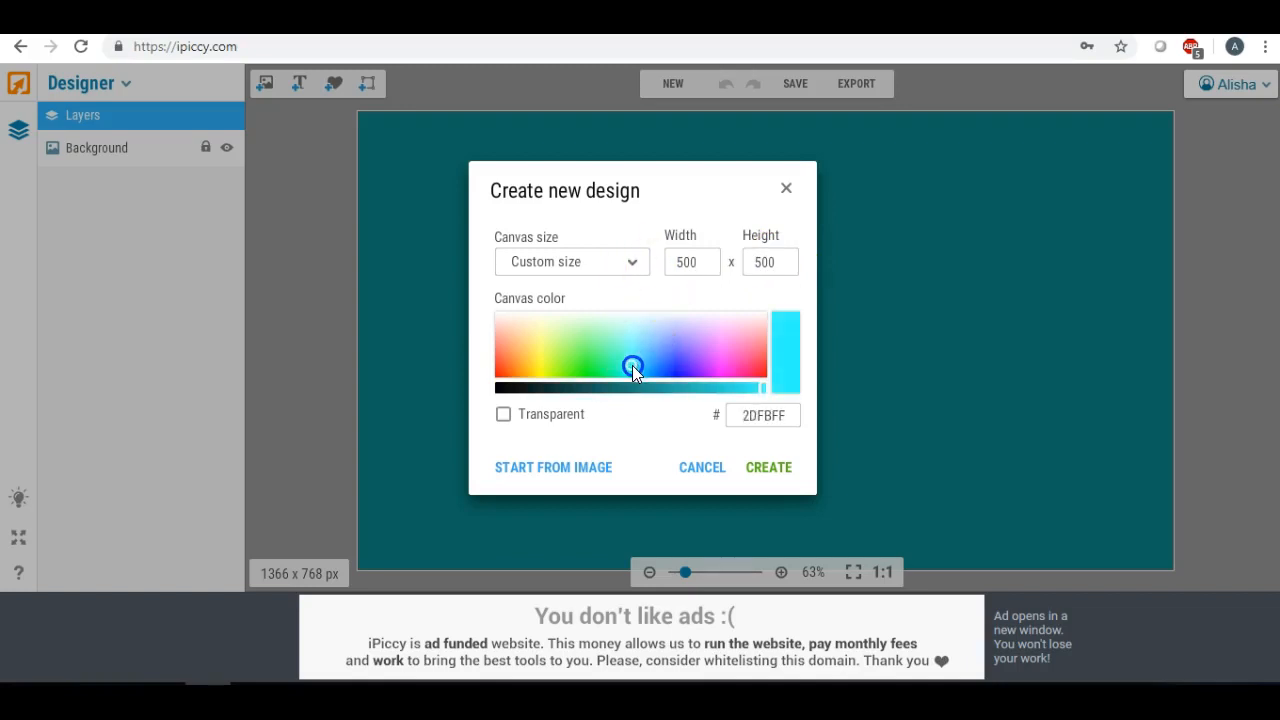
mouse_move(729, 387)
left_mouse_down()
mouse_move(656, 393)
mouse_move(668, 396)
left_mouse_up()
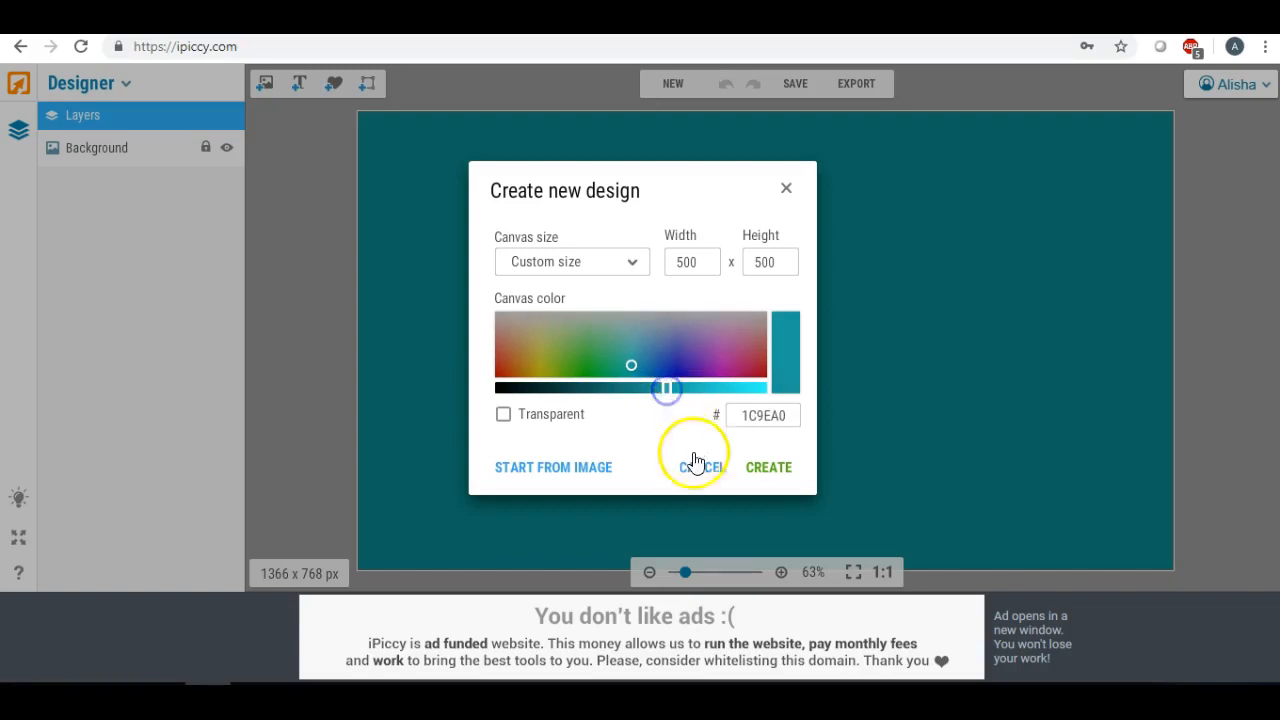
left_click(767, 467)
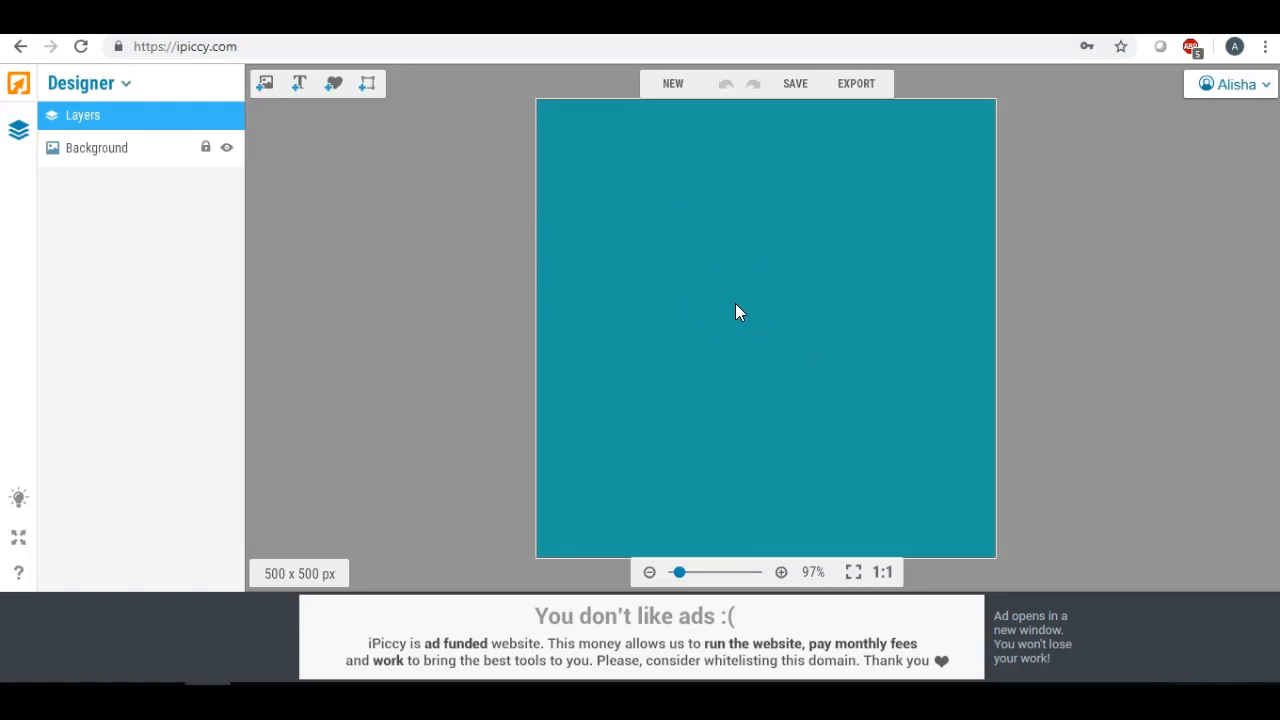
Upload the transparent saltlife image from the Desktop and place it on the teal canvas.
left_click(265, 83)
left_click(91, 148)
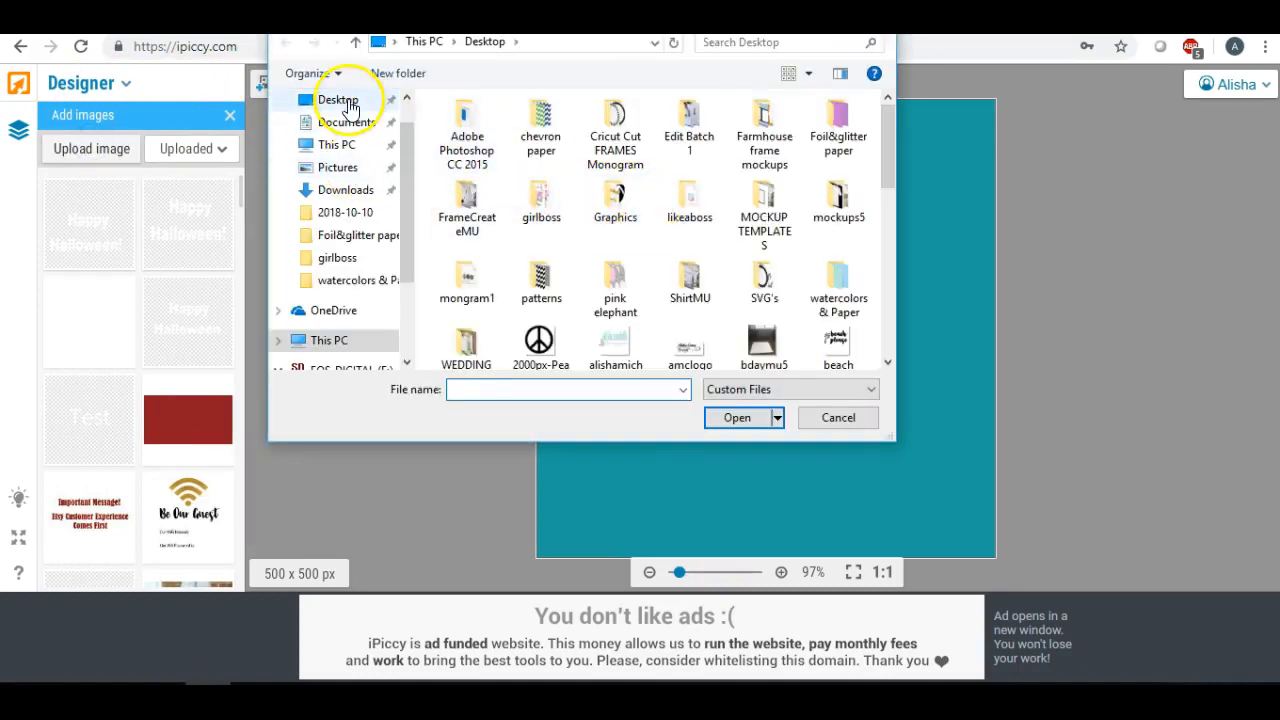
scroll(750, 175, "down", 5)
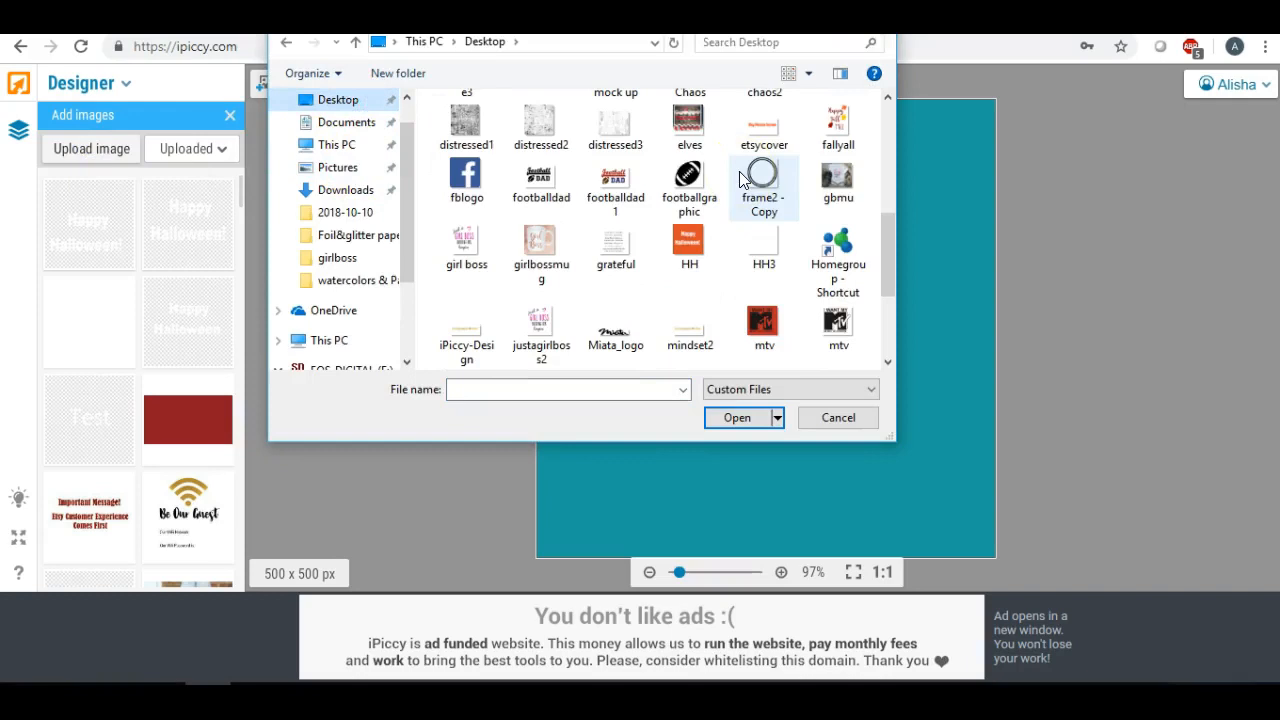
scroll(740, 178, "down", 2)
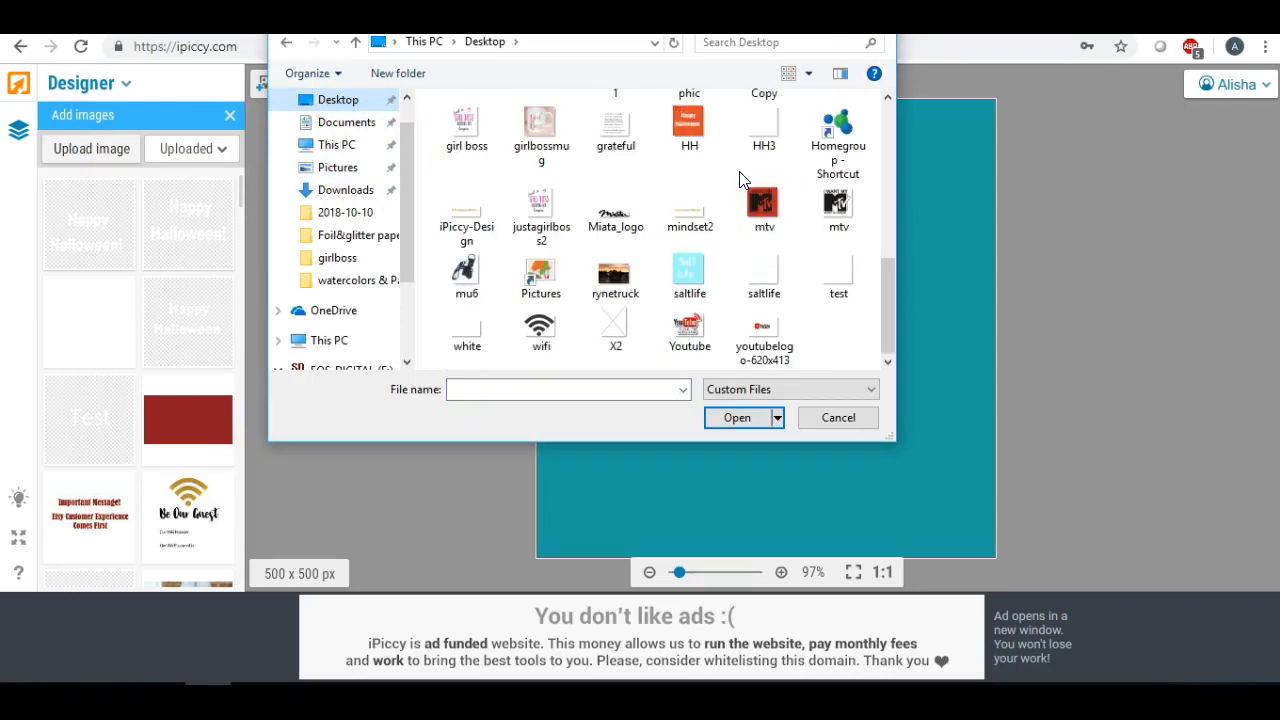
double_click(769, 270)
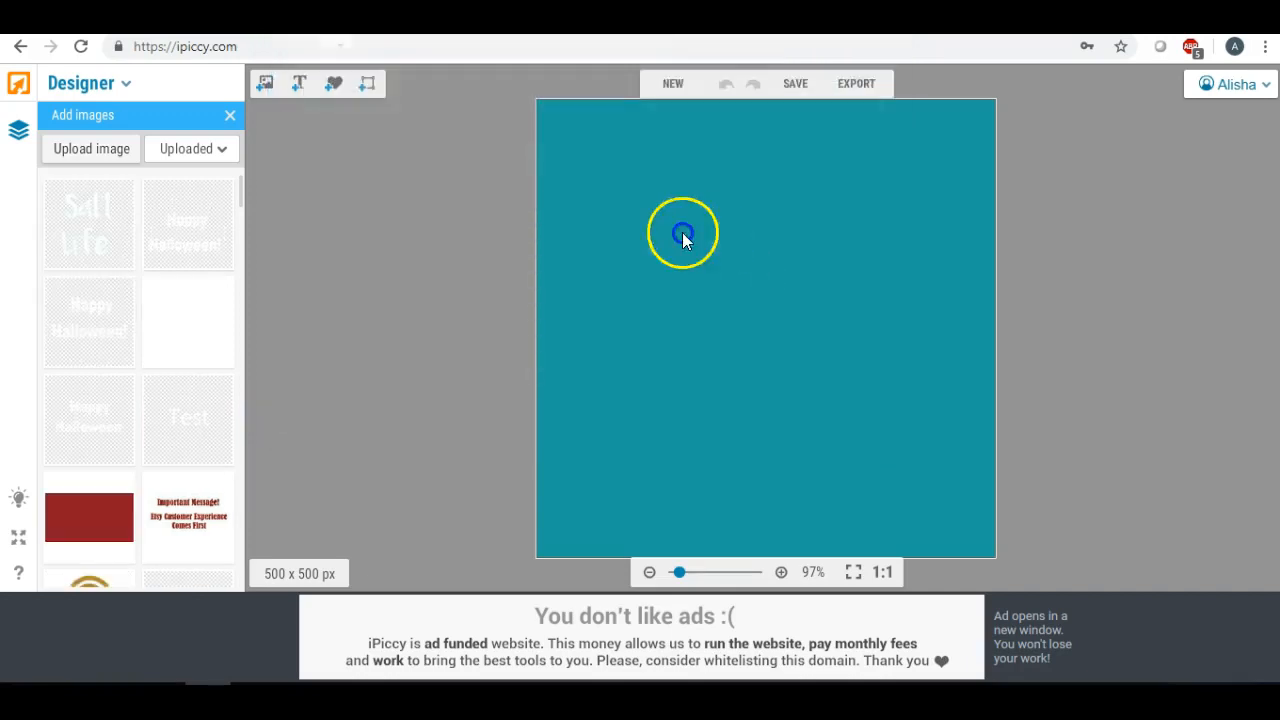
left_click_drag(89, 214, 703, 249)
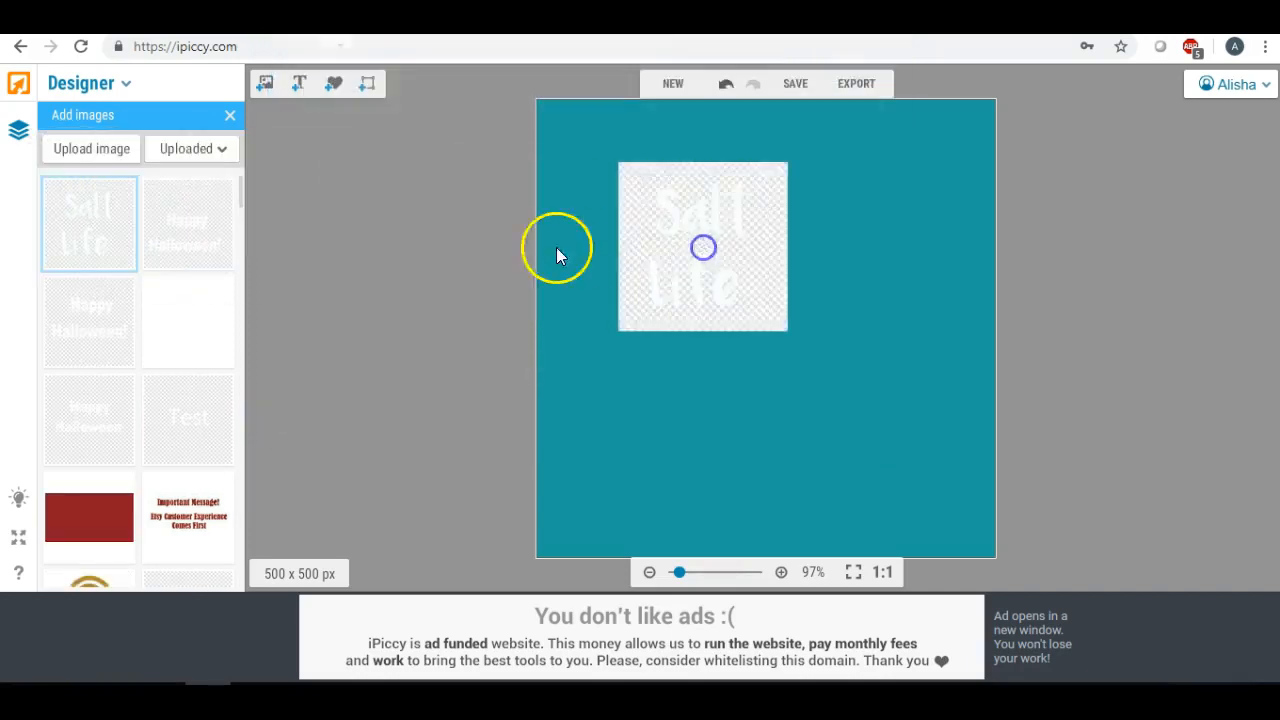
Enlarge the Salt Life image to nearly fill the teal canvas, center it, and deselect it.
left_click(708, 254)
left_click(824, 386)
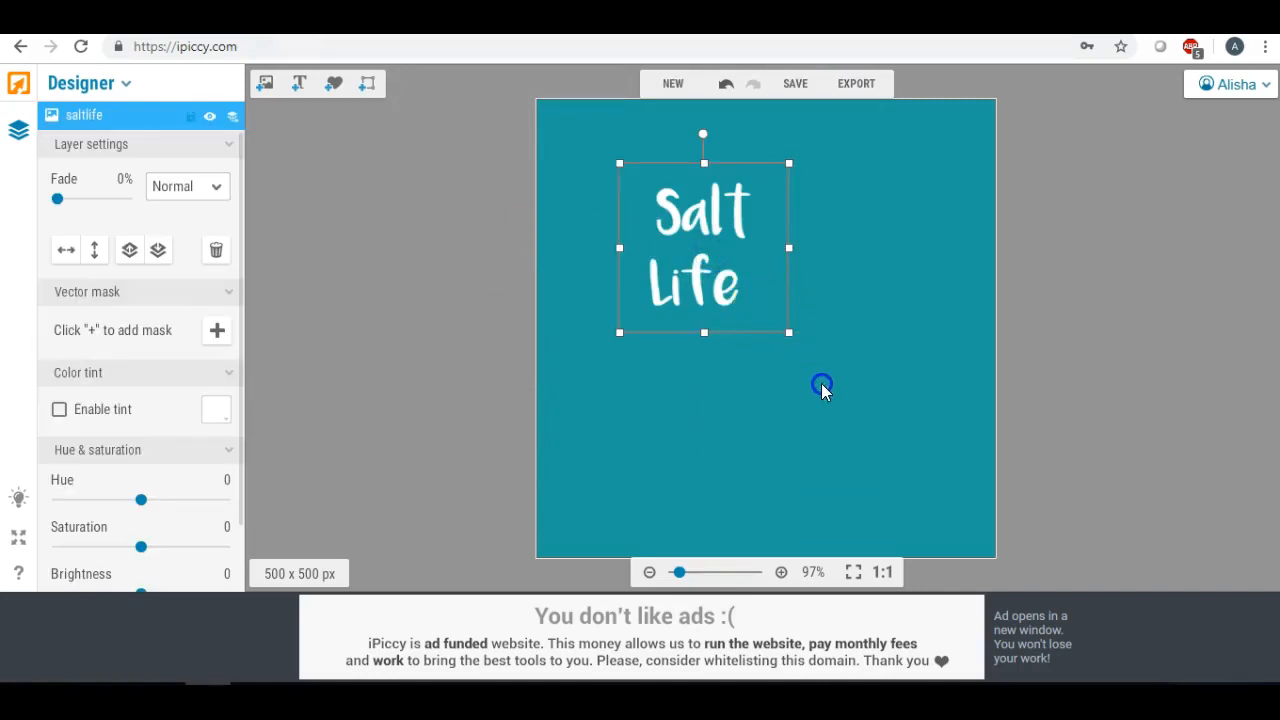
mouse_move(682, 208)
left_mouse_down()
mouse_move(700, 219)
mouse_move(673, 208)
left_mouse_up()
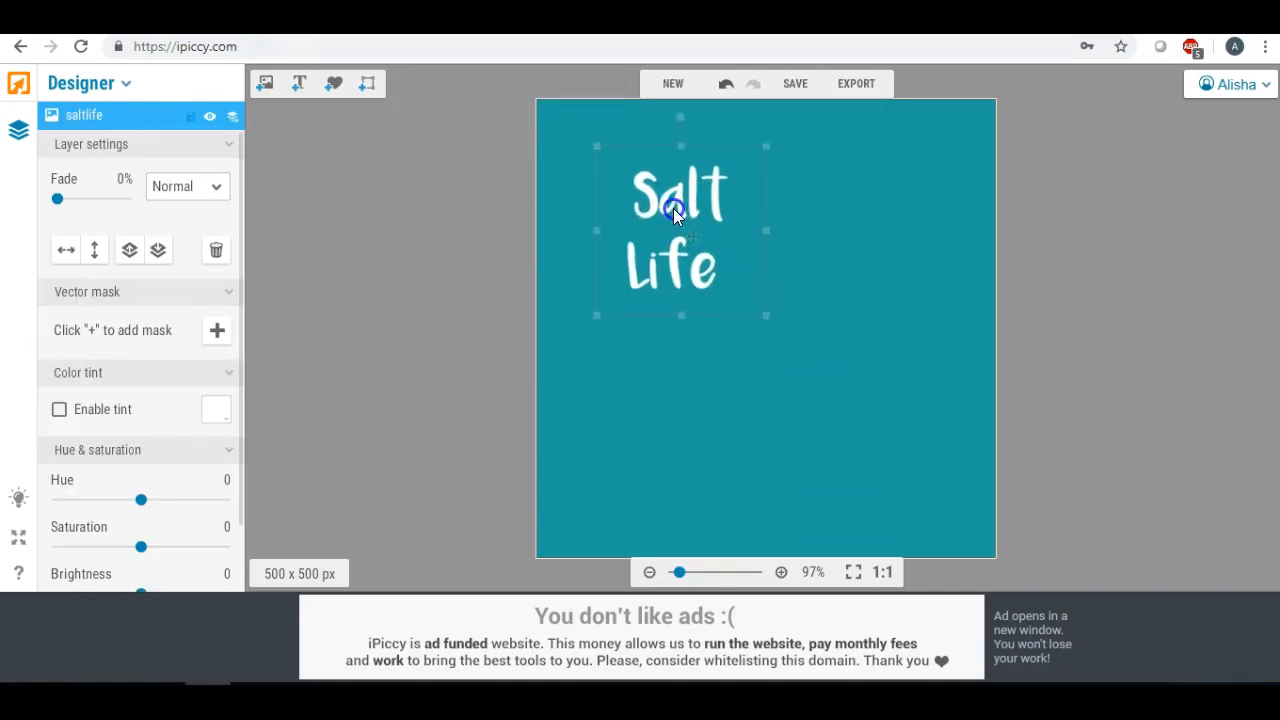
left_click_drag(765, 320, 970, 525)
left_click_drag(844, 381, 820, 334)
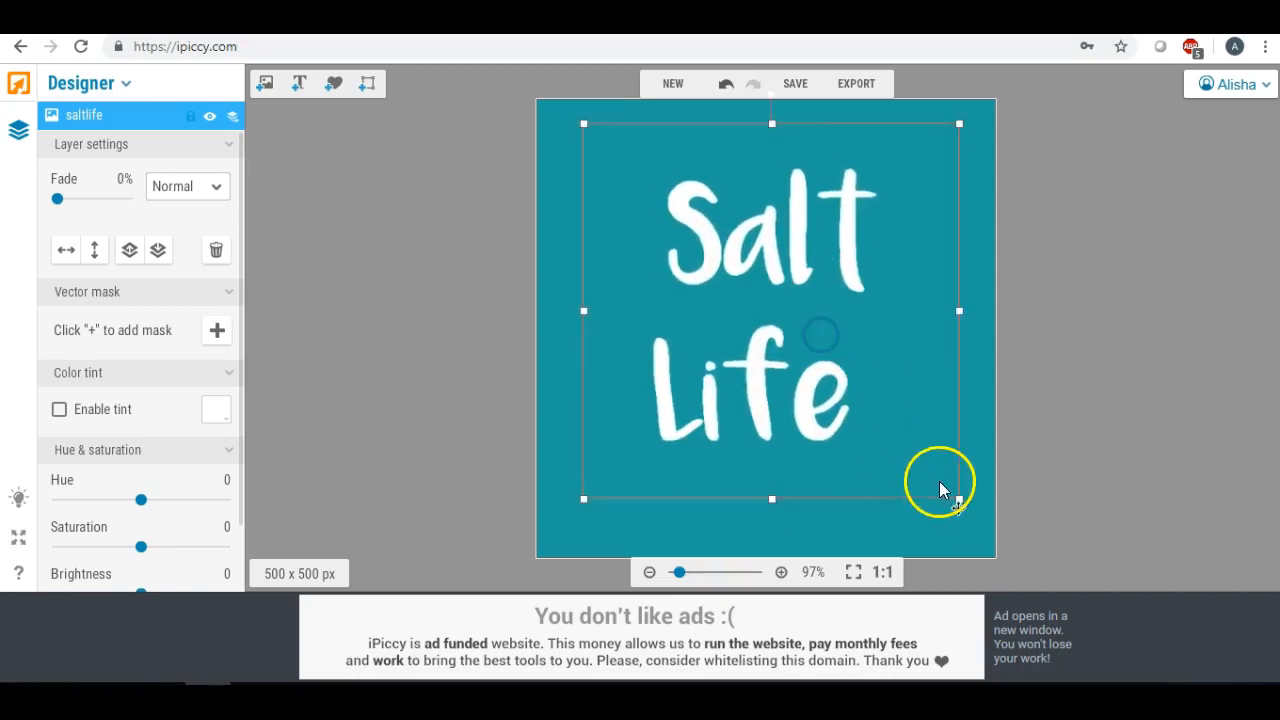
left_click_drag(962, 503, 991, 537)
left_click_drag(874, 377, 853, 365)
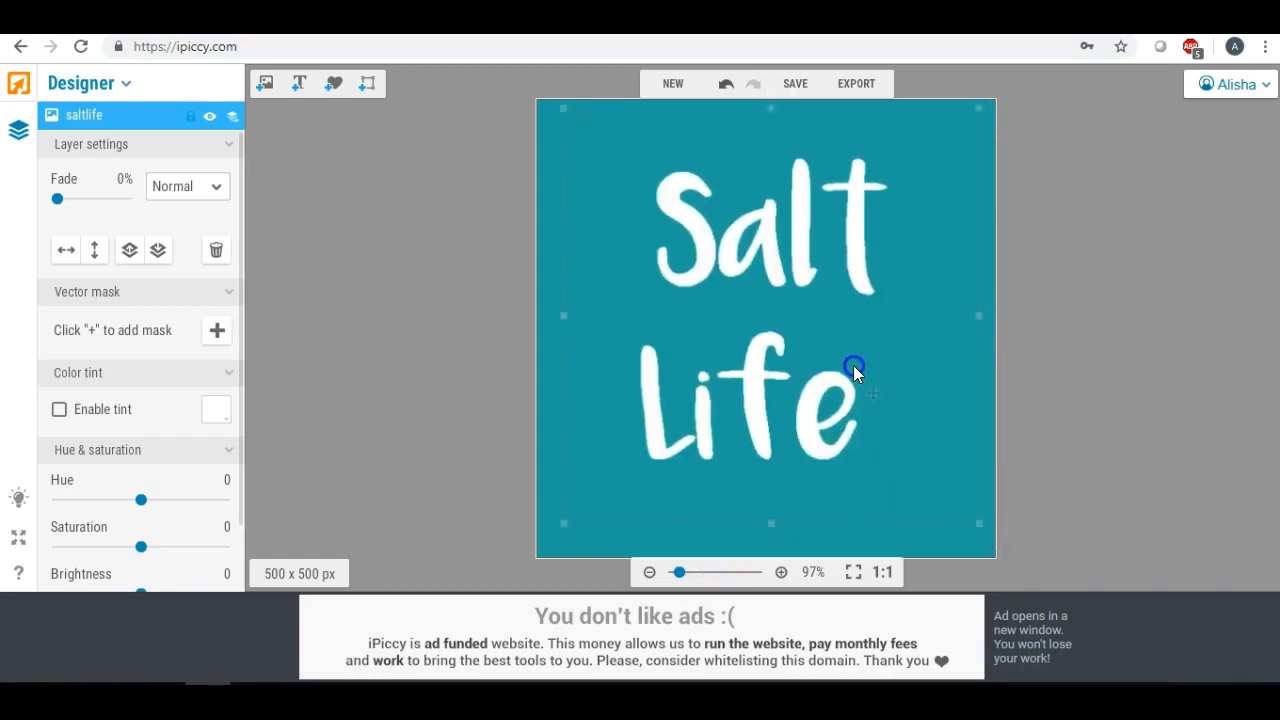
left_click(356, 313)
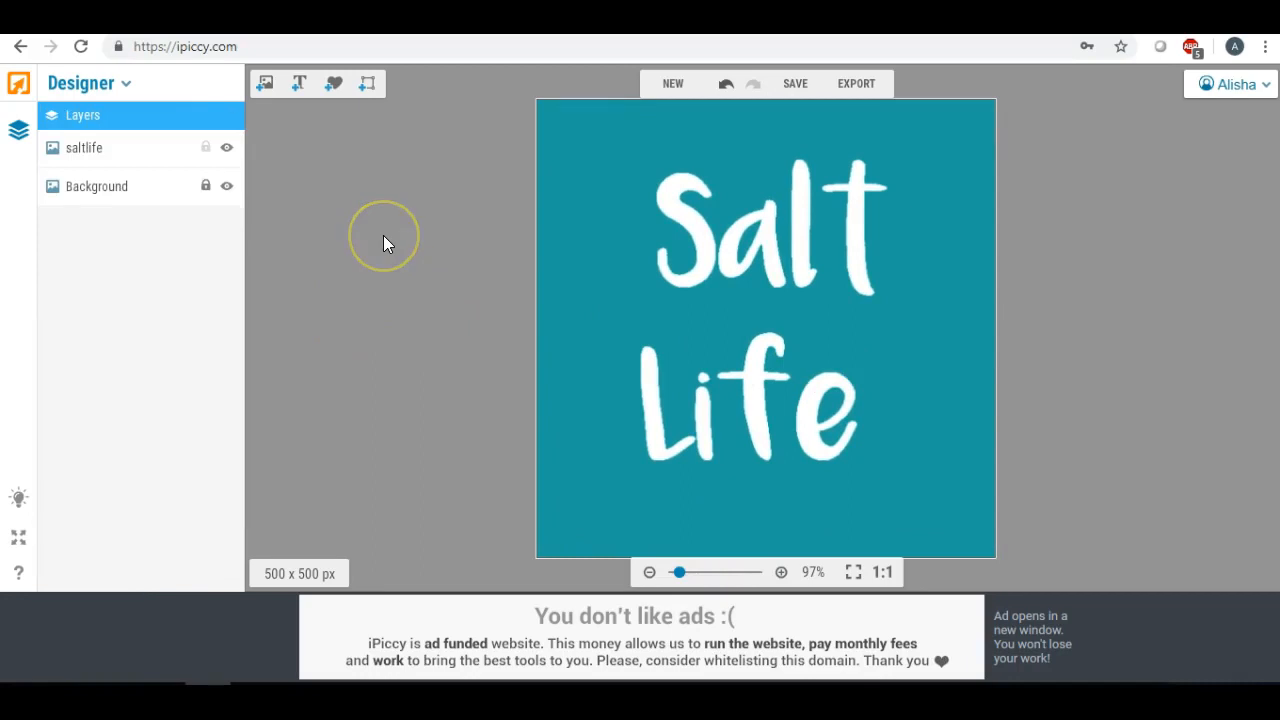